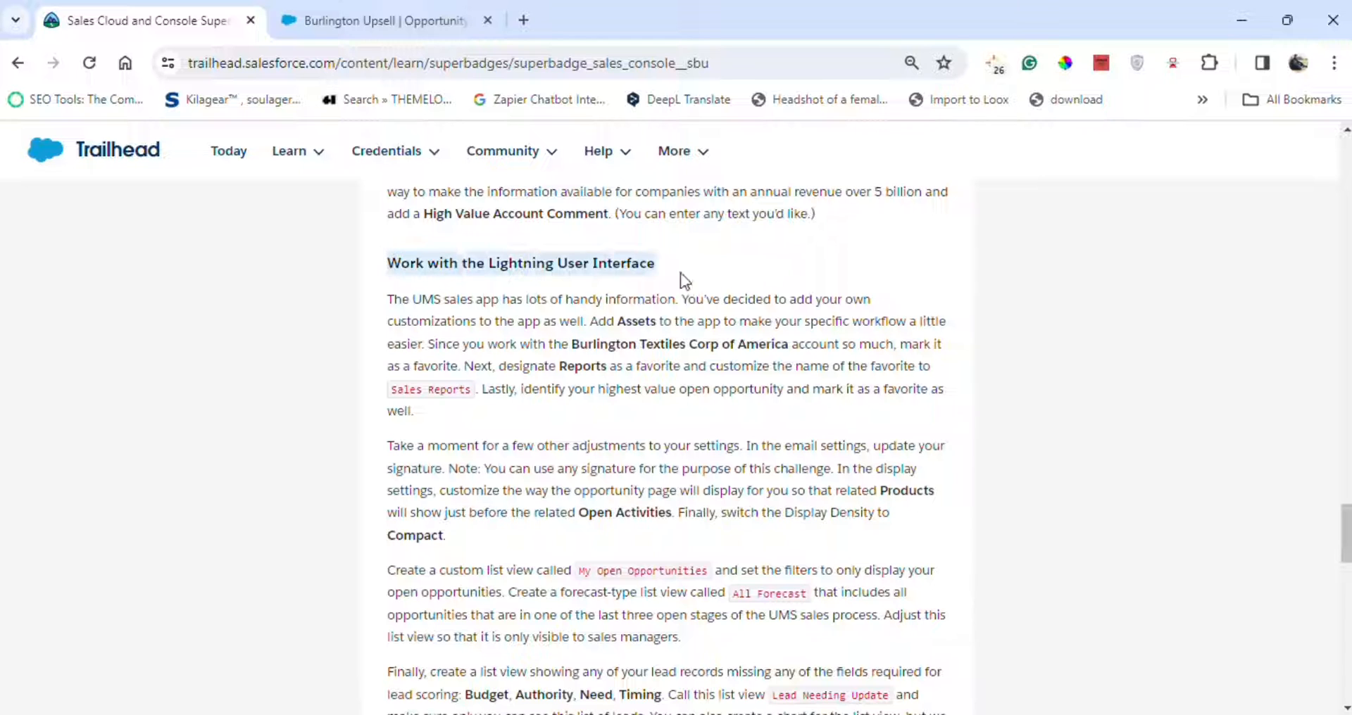
# Relaunch the Ursa Major Solar app from the App Launcher.
pyautogui.click(361, 20)
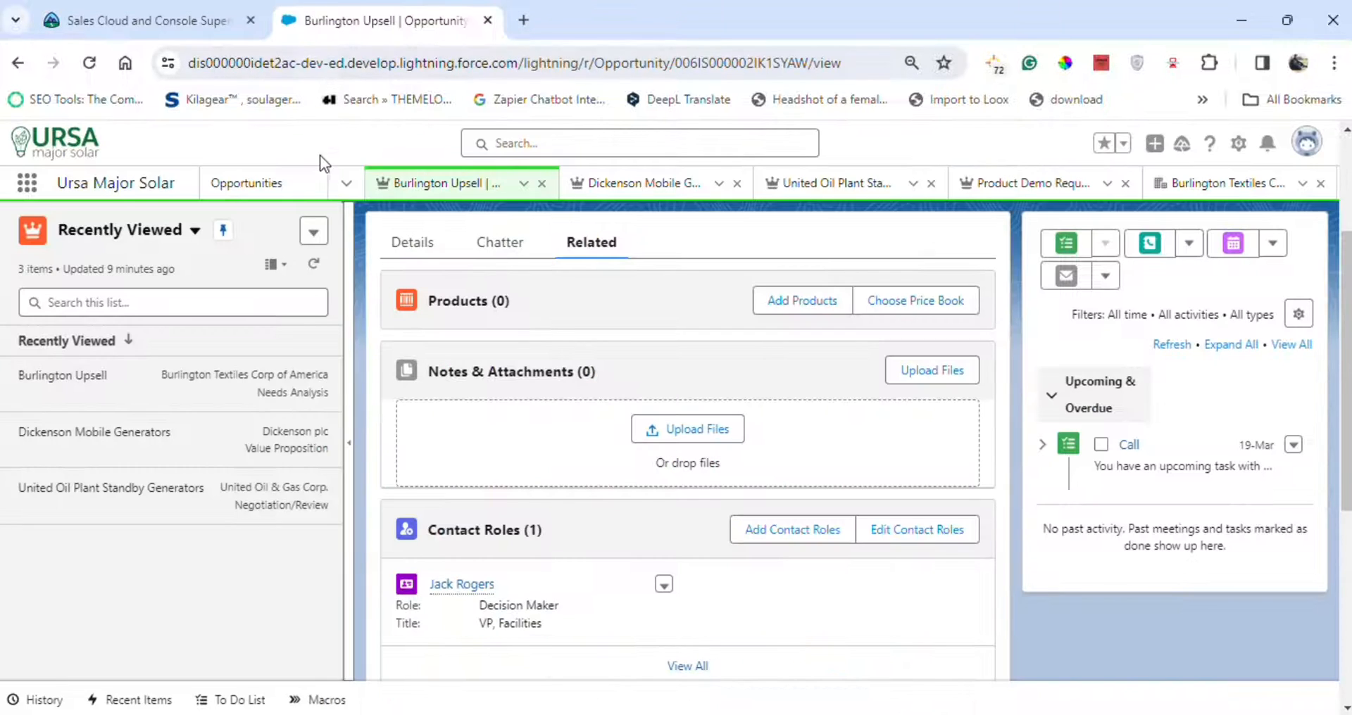
pyautogui.click(107, 3)
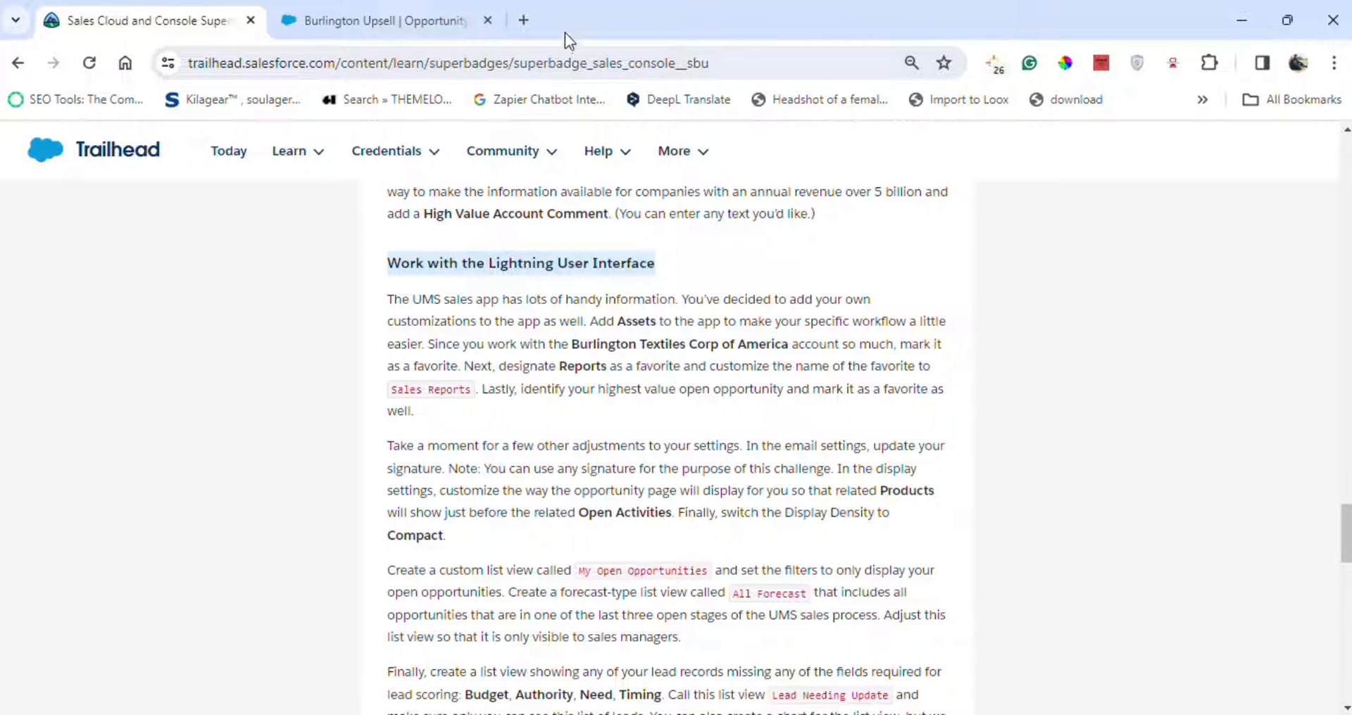
pyautogui.click(343, 21)
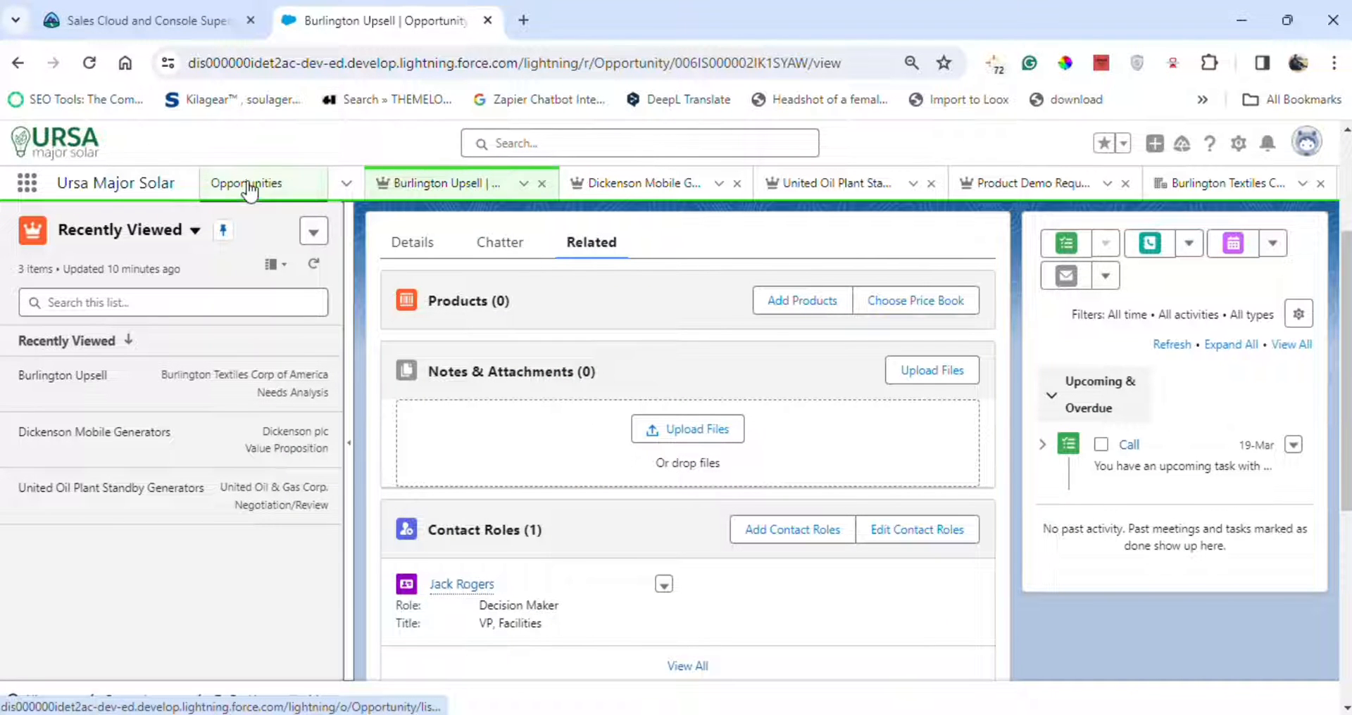
pyautogui.click(345, 183)
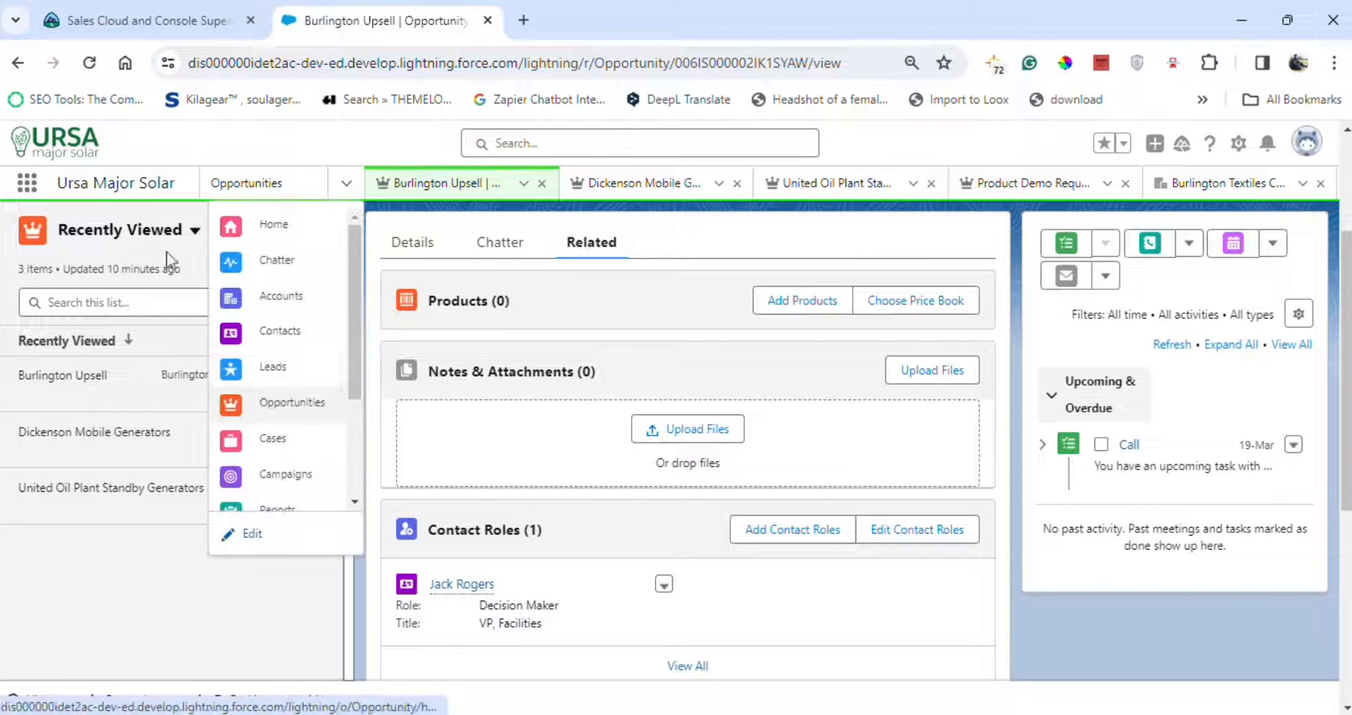
pyautogui.click(26, 185)
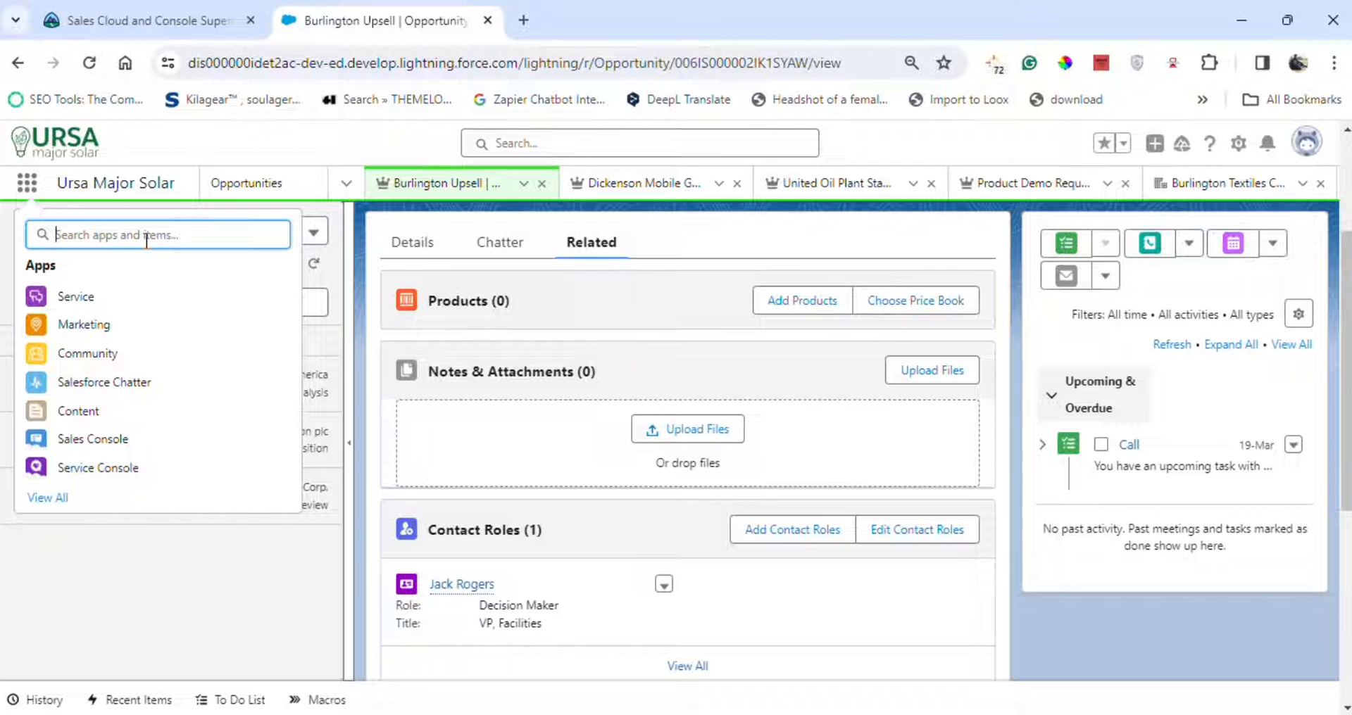
pyautogui.write('ur')
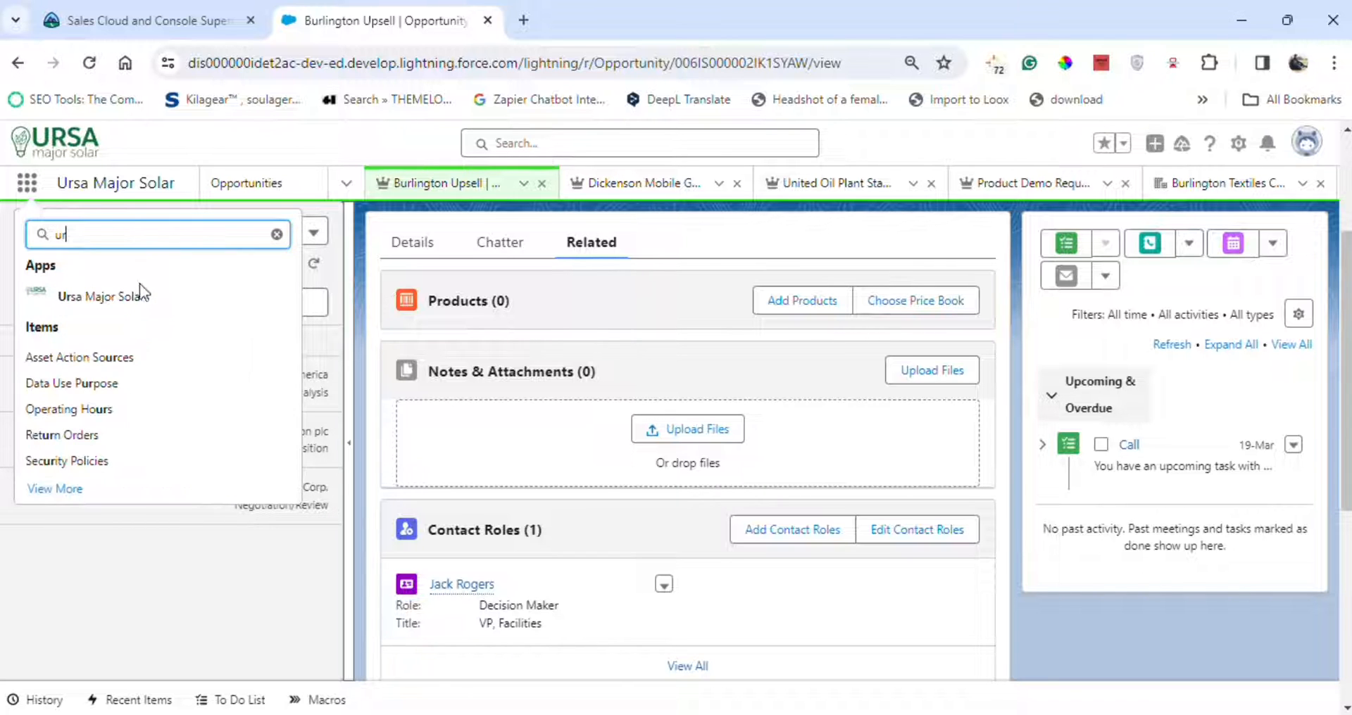
pyautogui.click(140, 294)
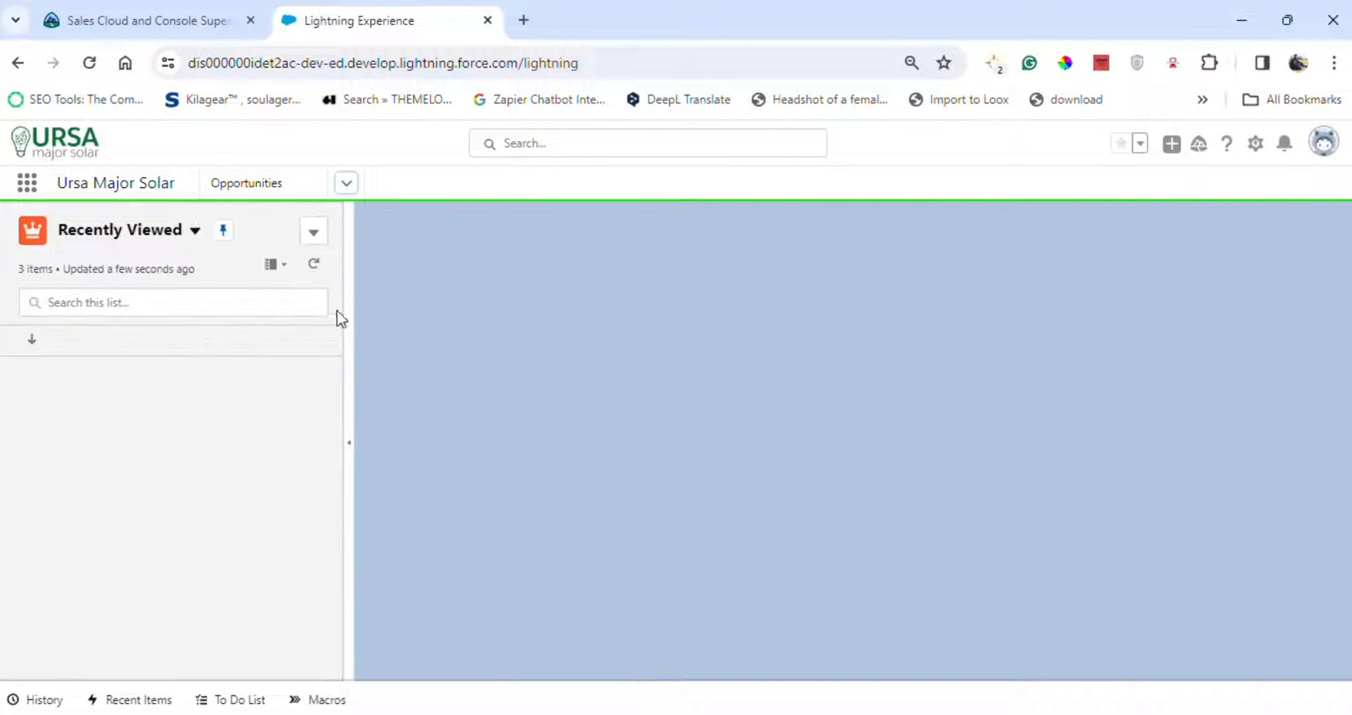
# Add Assets to the Ursa Major Solar app navigation items and save.
pyautogui.click(345, 183)
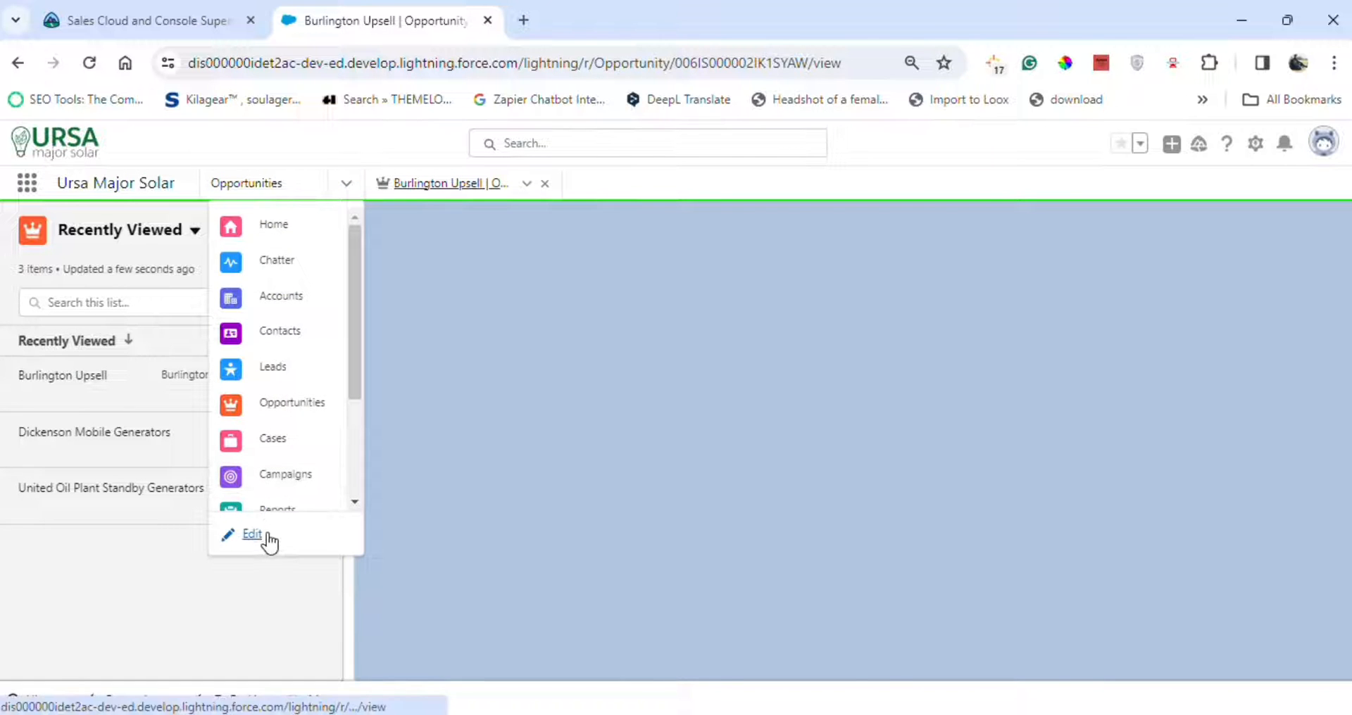
pyautogui.click(252, 535)
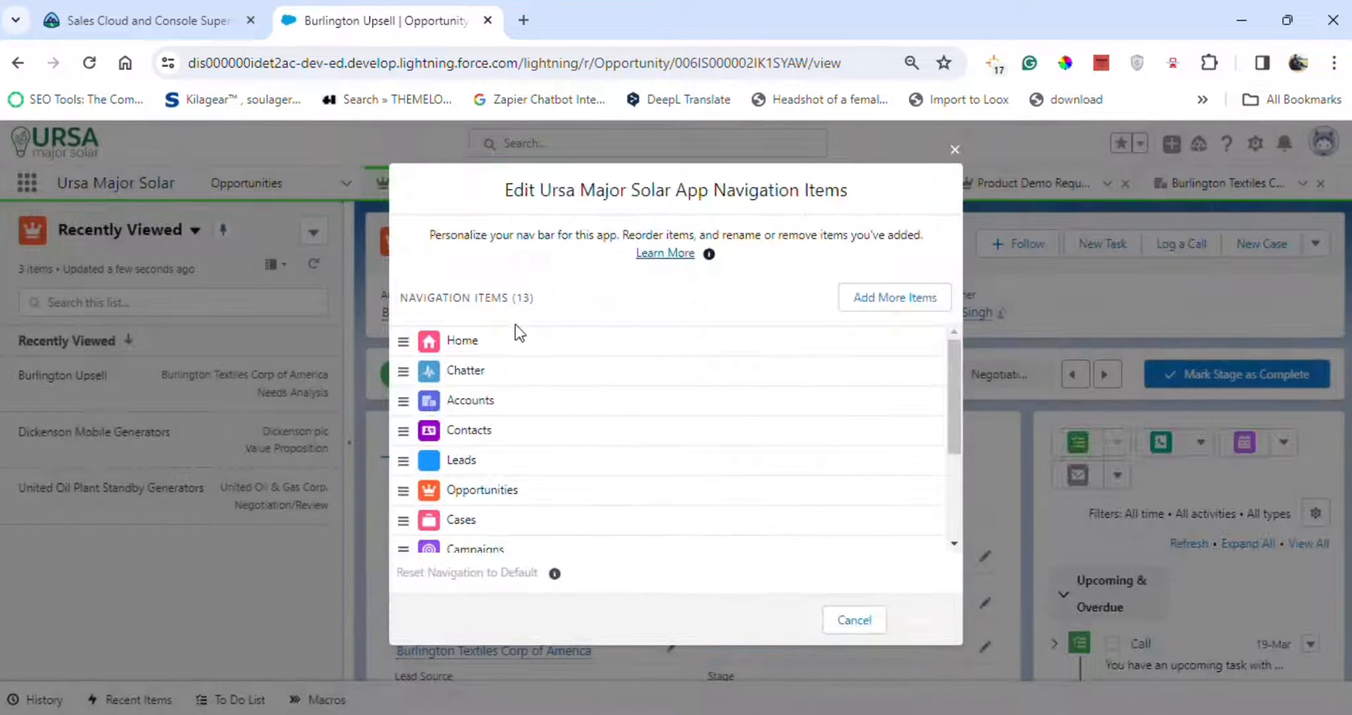
pyautogui.click(893, 301)
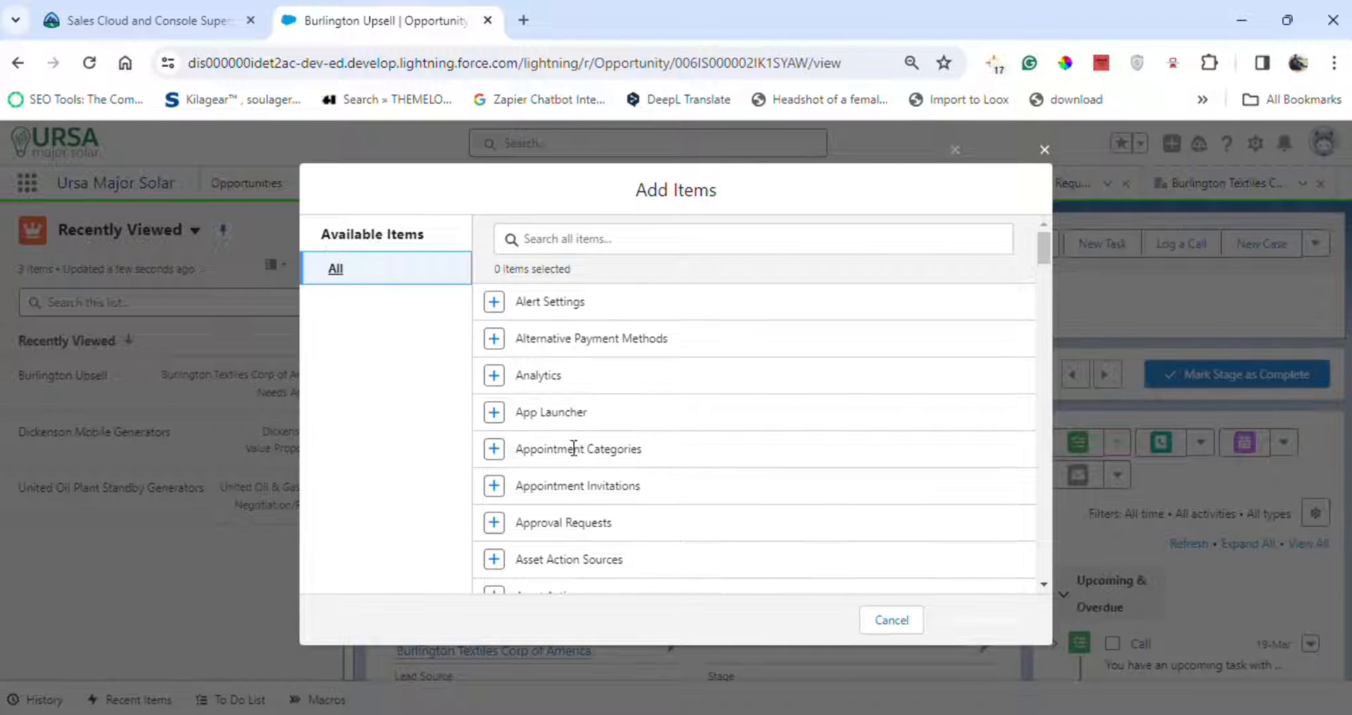
pyautogui.scroll(-3, 574, 448)
pyautogui.click(493, 473)
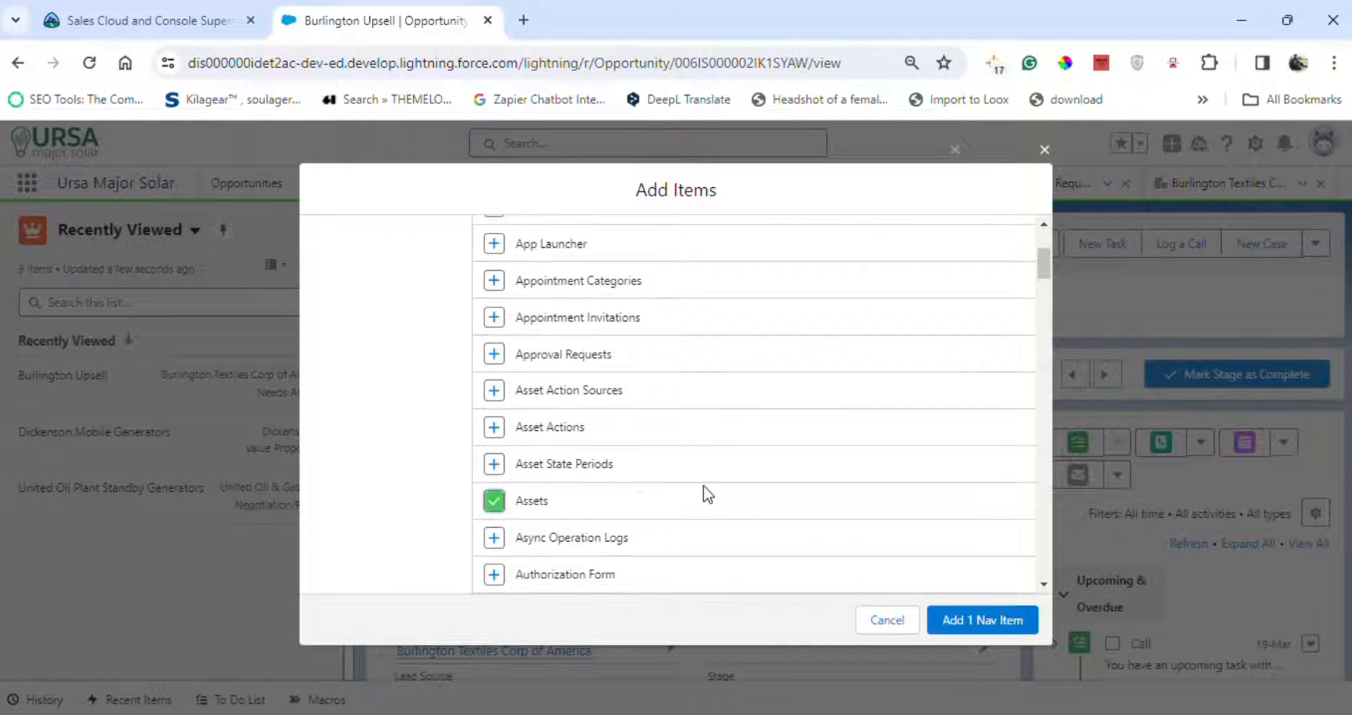
pyautogui.click(233, 18)
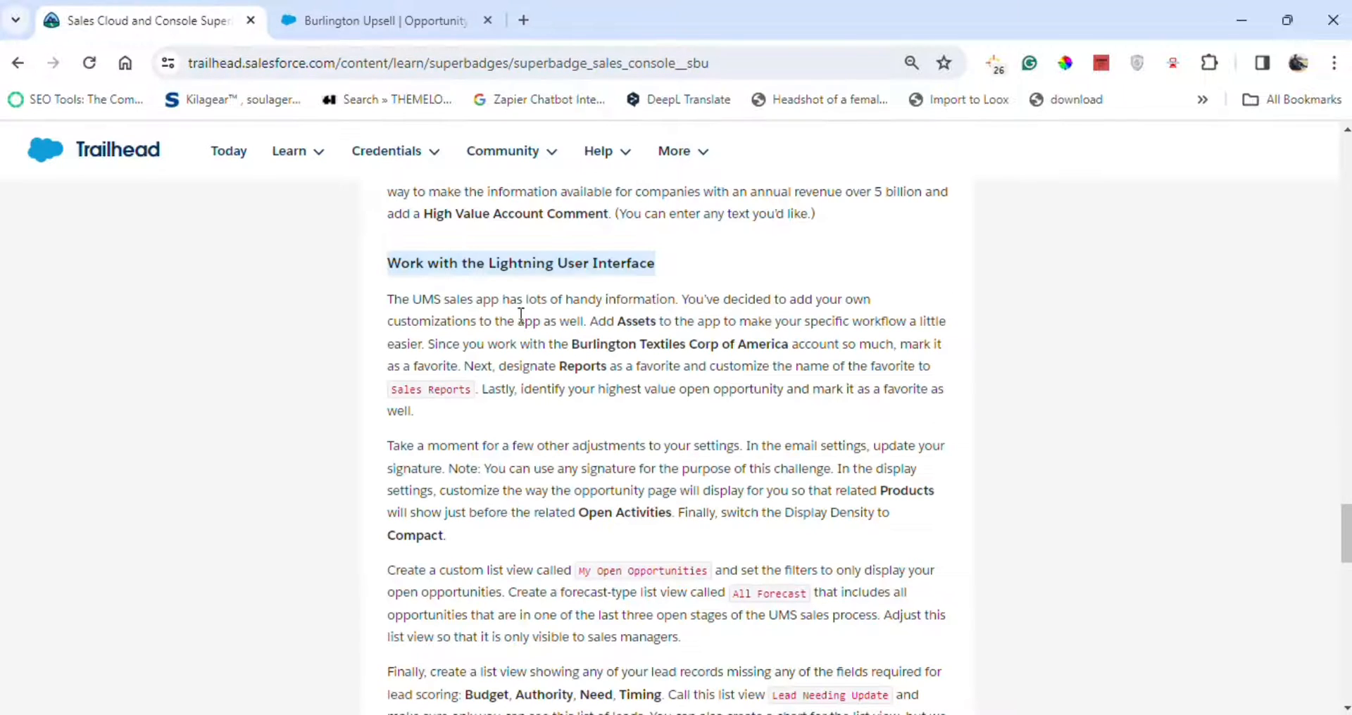
pyautogui.click(374, 20)
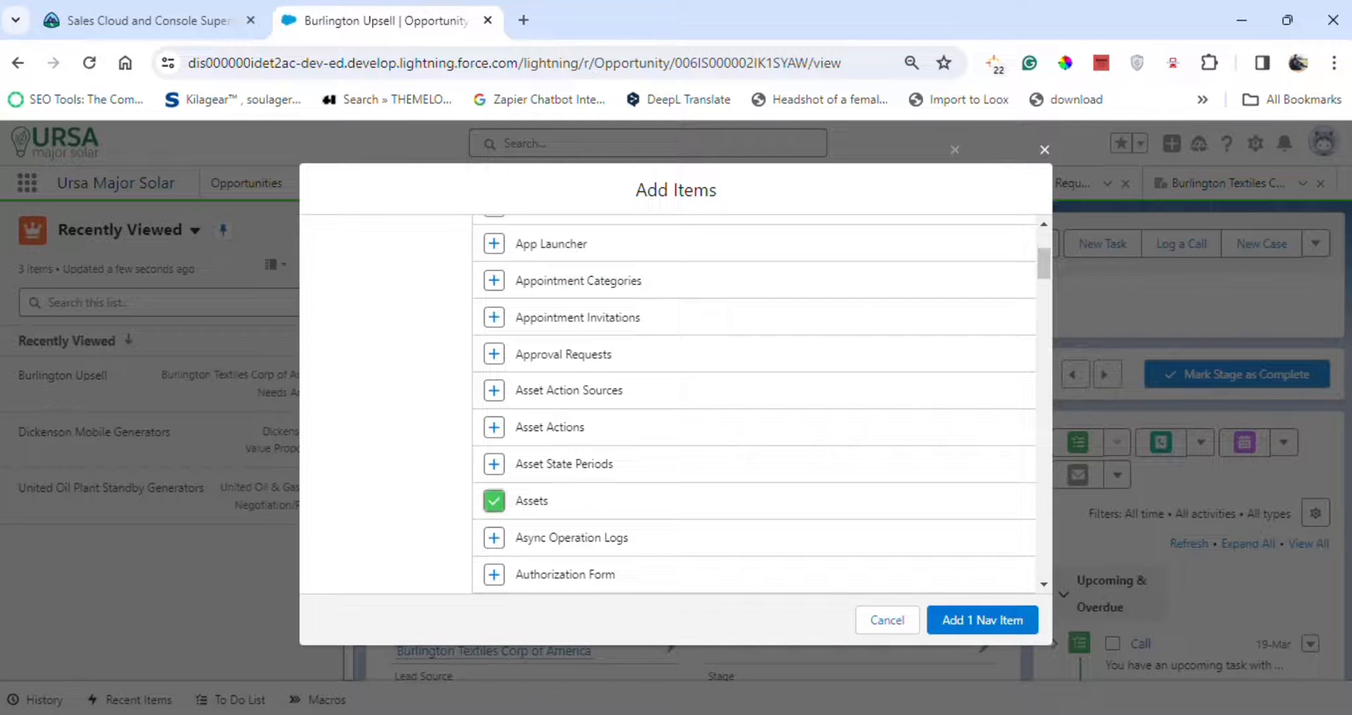
pyautogui.click(983, 623)
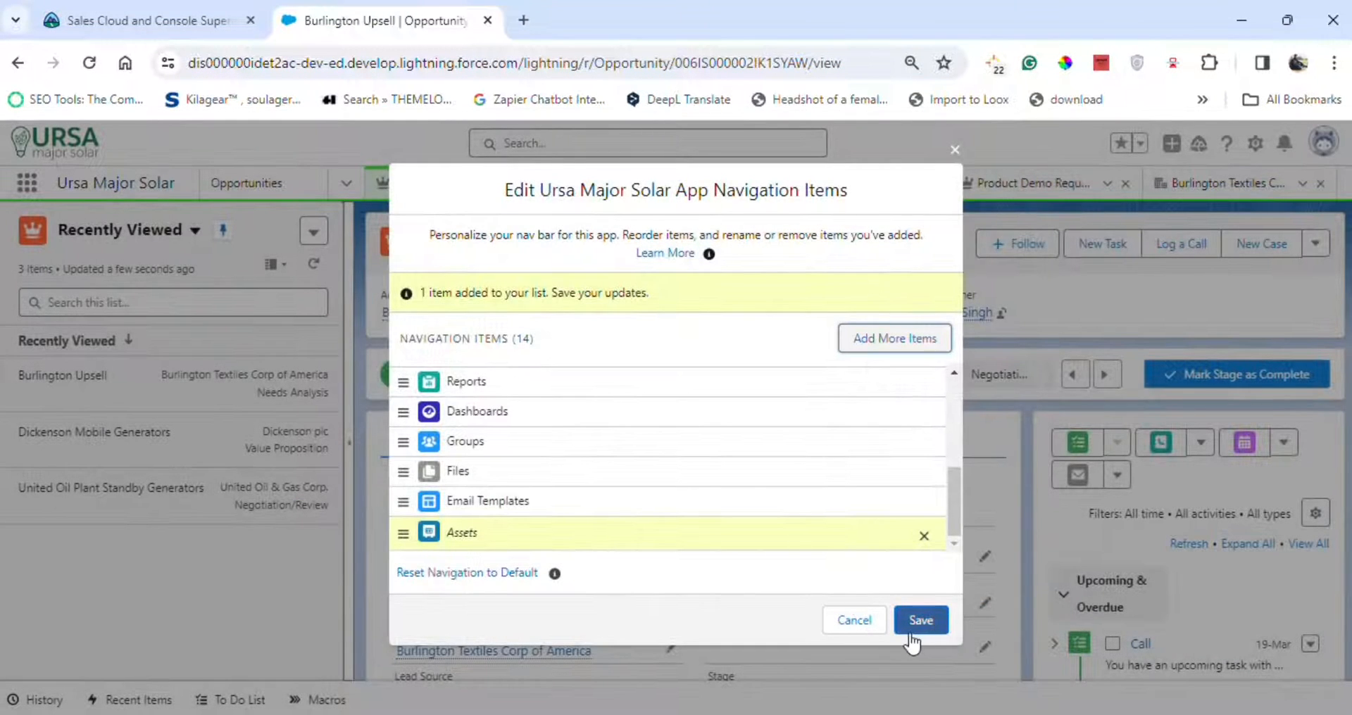
pyautogui.click(921, 620)
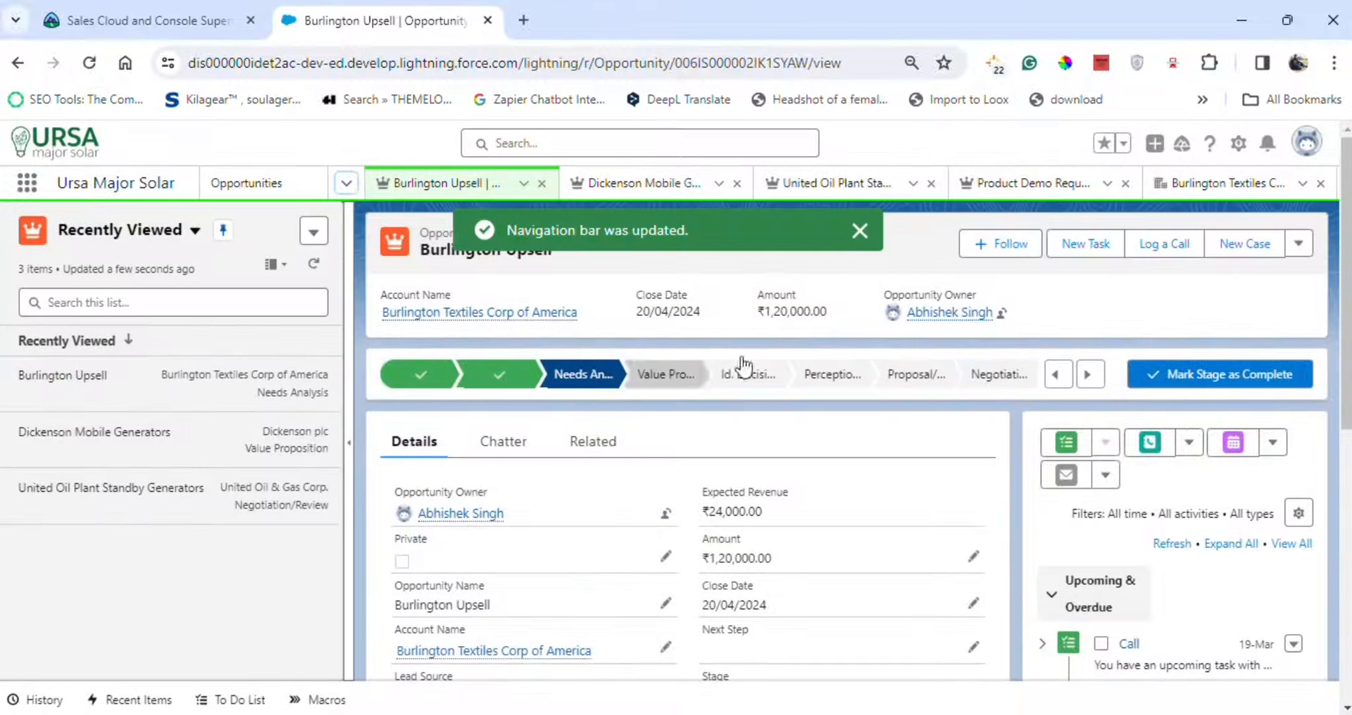
# Close all open workspace tabs.
pyautogui.click(541, 184)
pyautogui.click(540, 185)
pyautogui.click(541, 184)
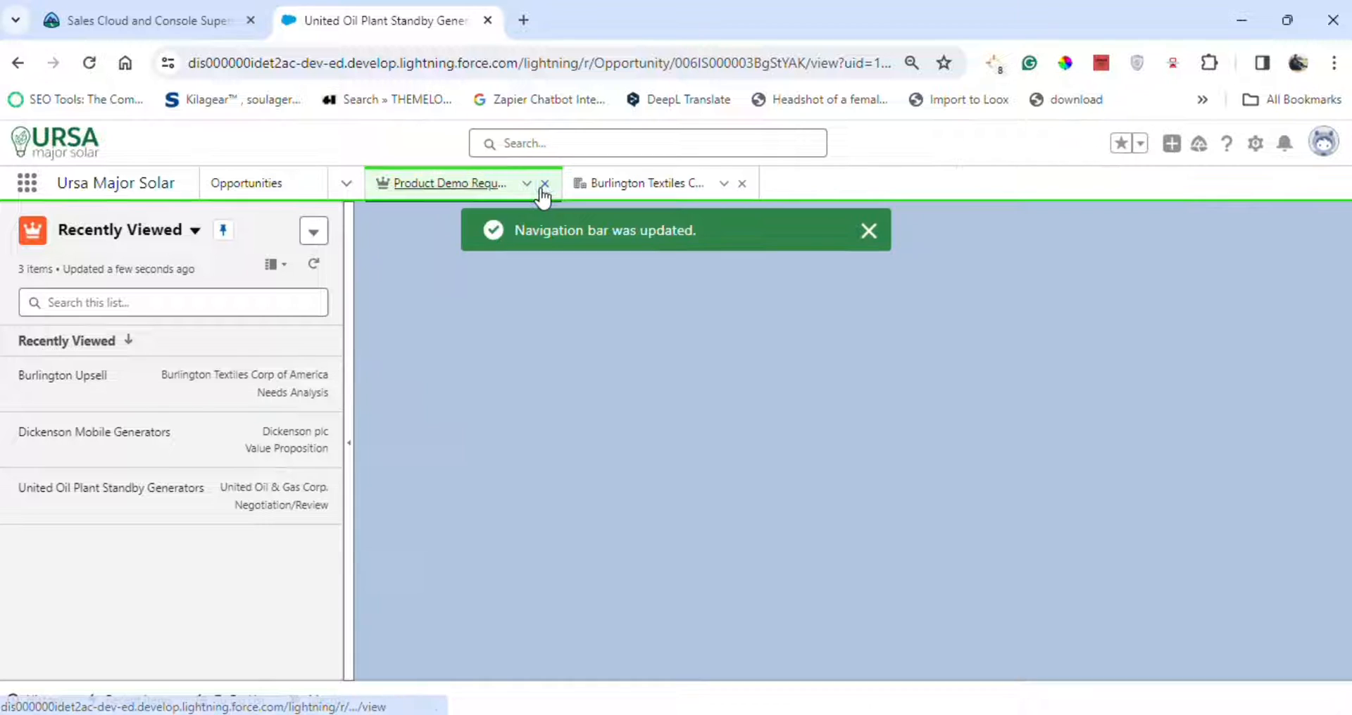
pyautogui.click(543, 184)
pyautogui.click(543, 184)
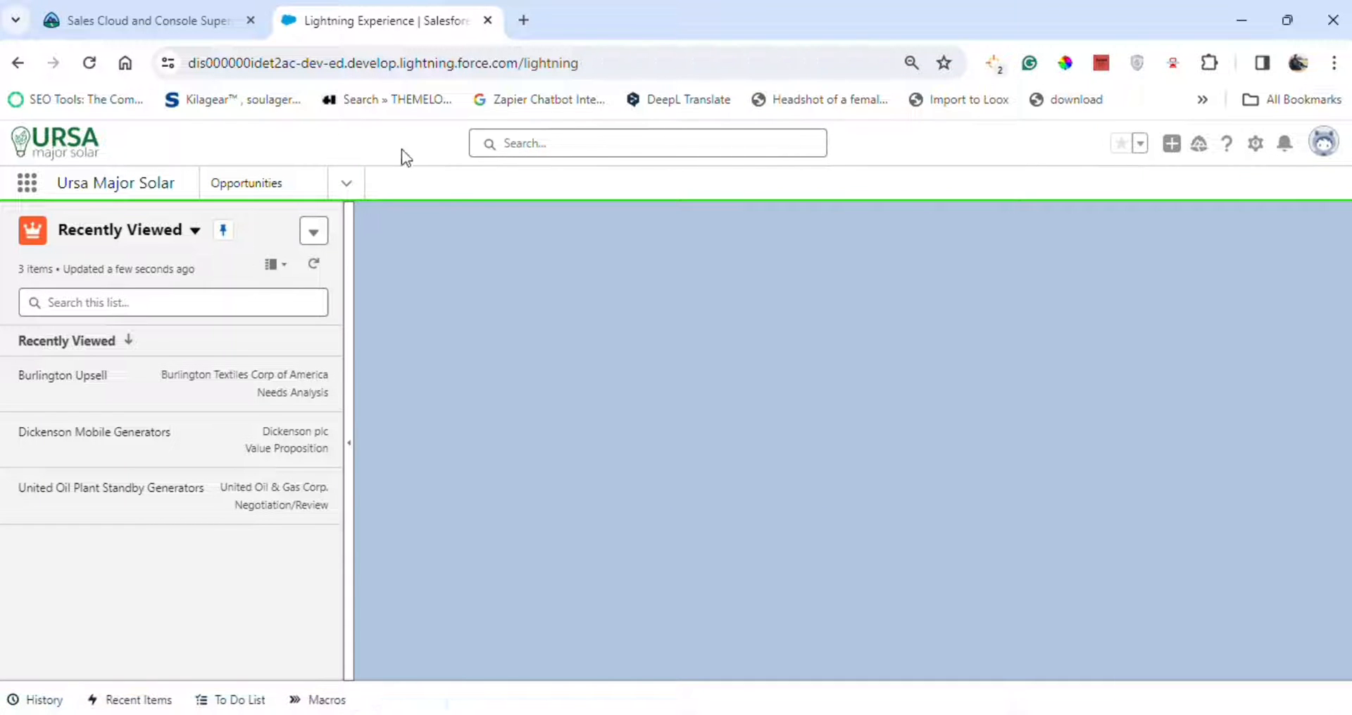
# Open the United Oil Plant Standby Generators opportunity and add it to favorites.
pyautogui.click(258, 188)
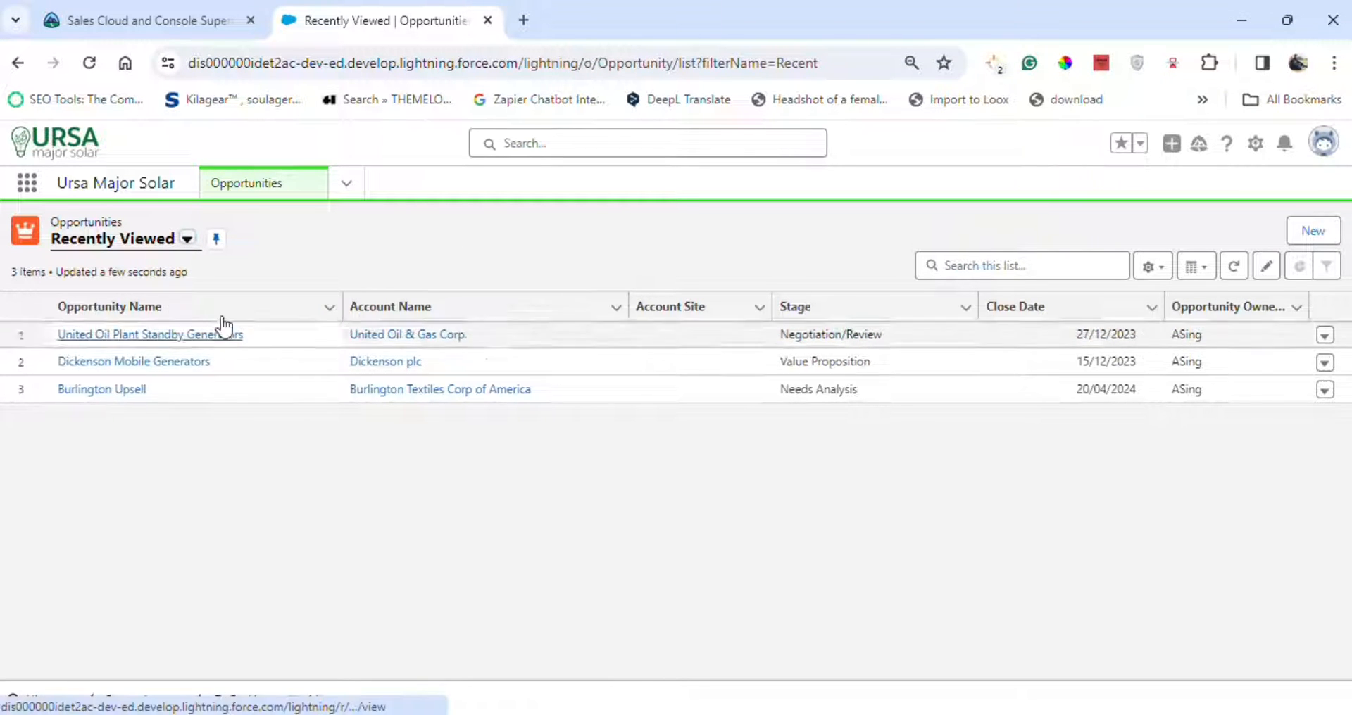
pyautogui.click(126, 335)
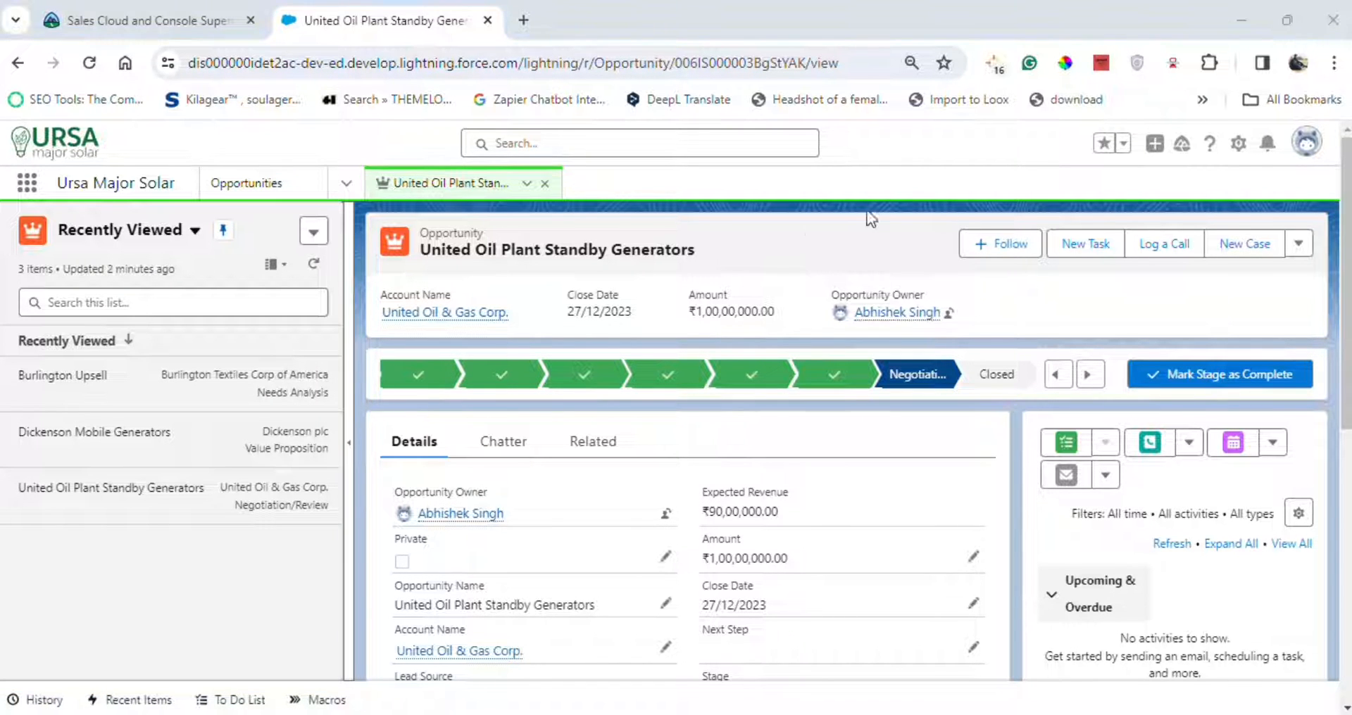
pyautogui.click(1104, 143)
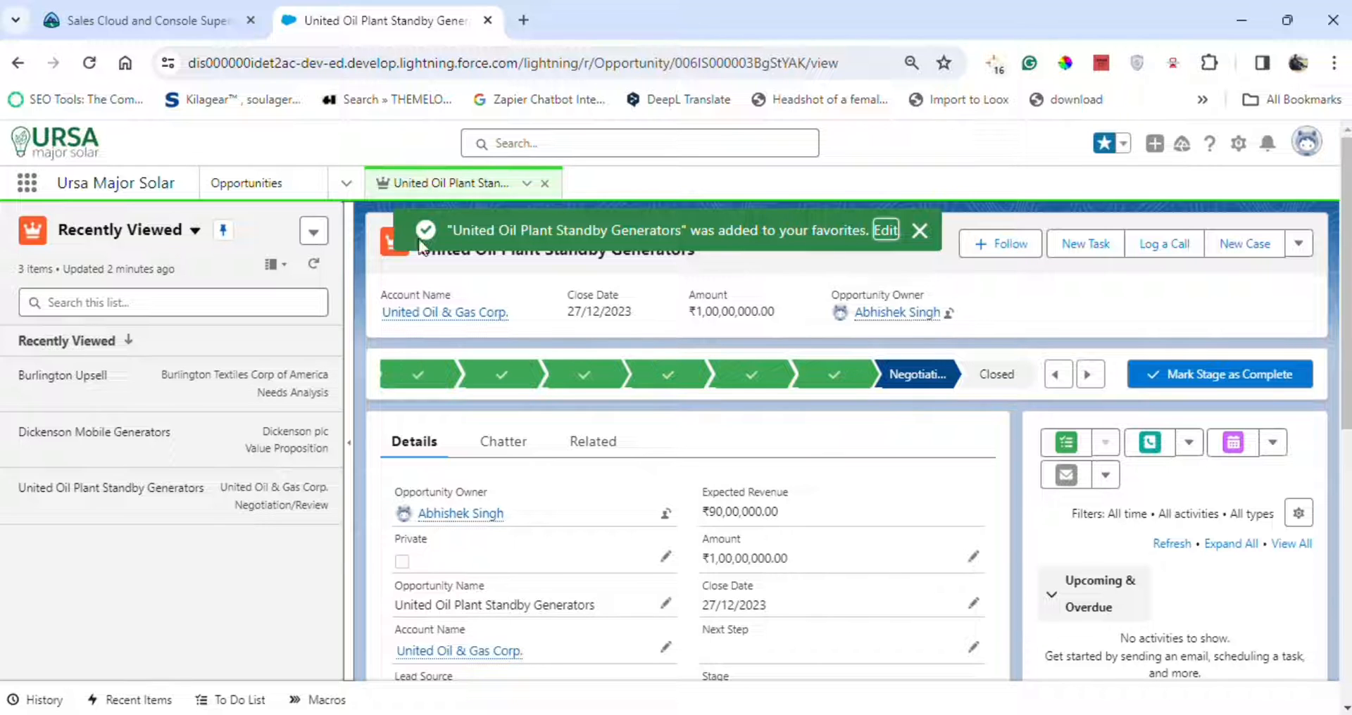
# Open the Burlington Textiles Corp of America account and add it to favorites.
pyautogui.click(345, 183)
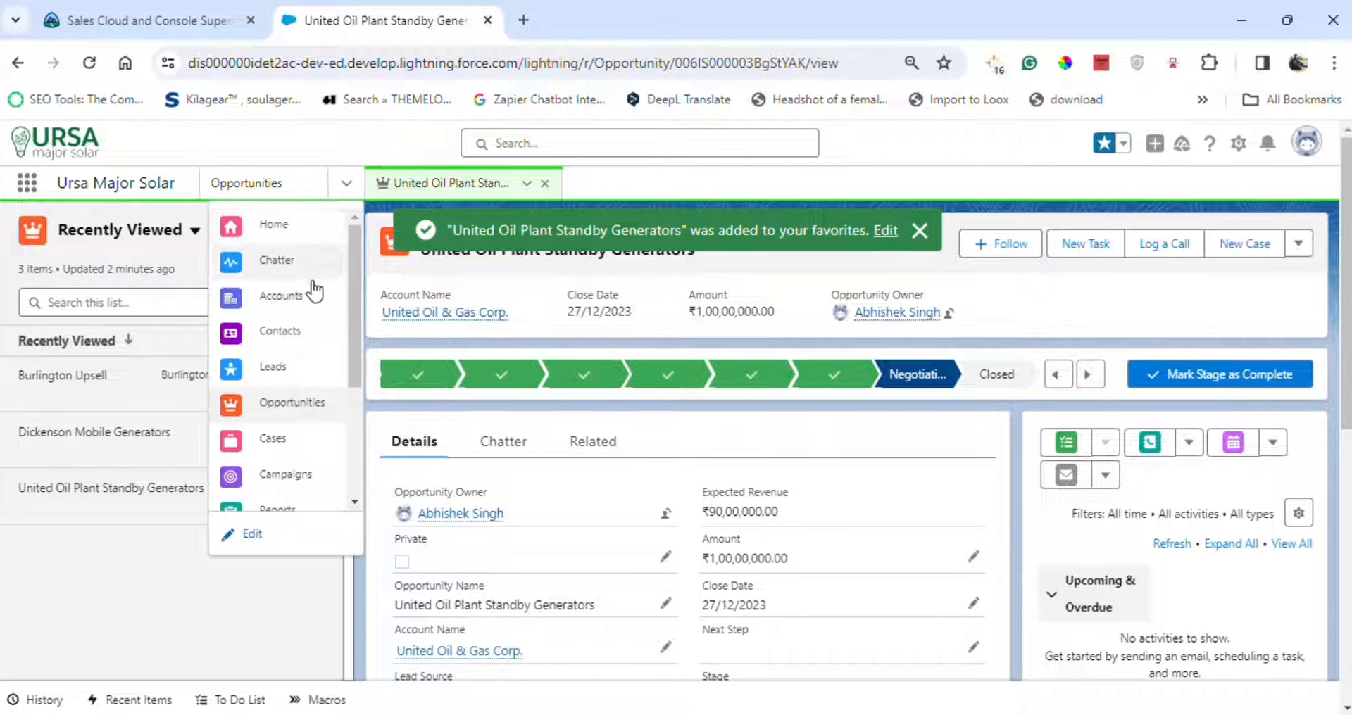
pyautogui.click(282, 296)
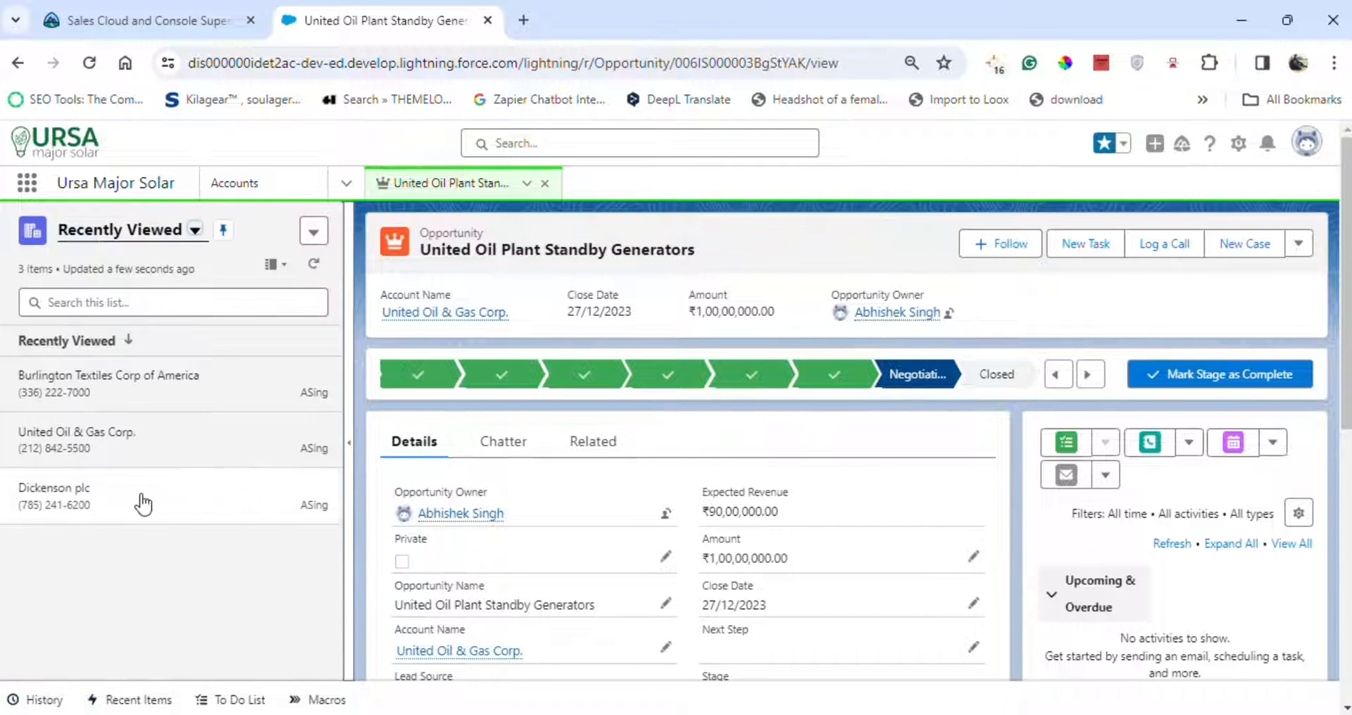
pyautogui.click(163, 391)
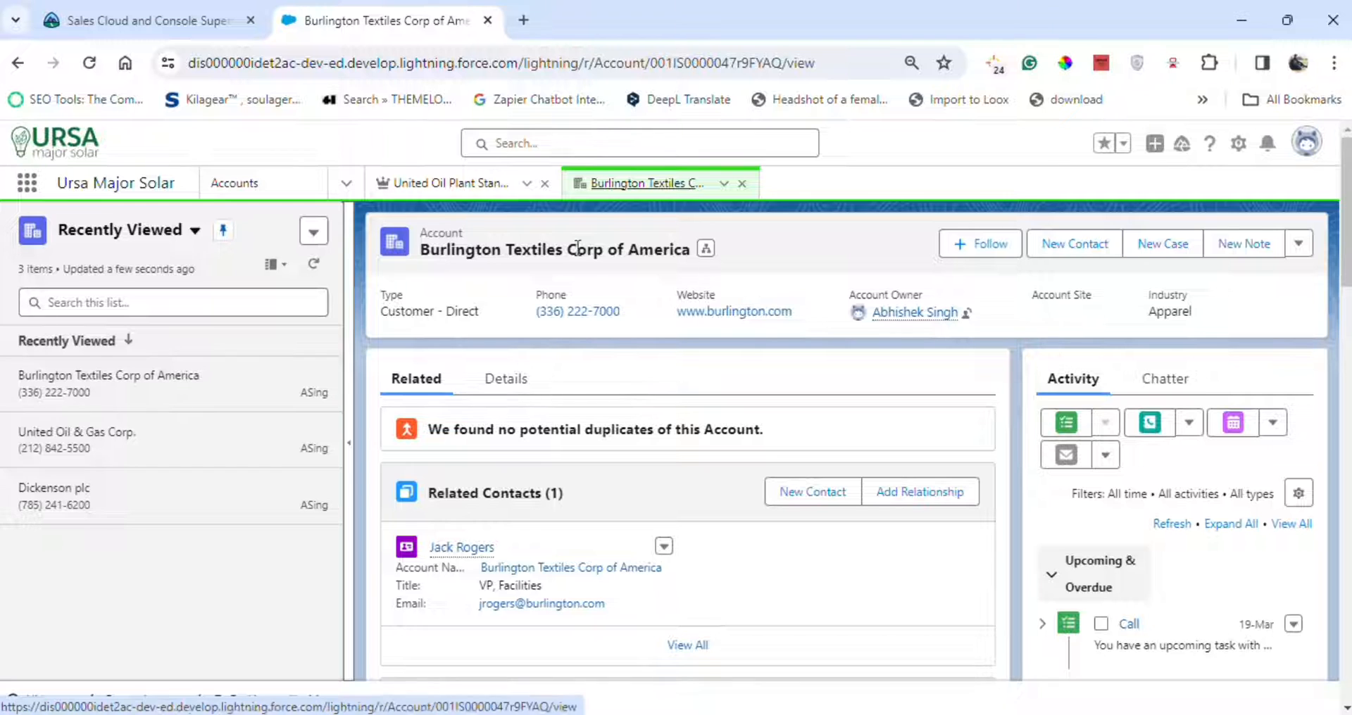
pyautogui.moveTo(426, 255); pyautogui.dragTo(700, 262)
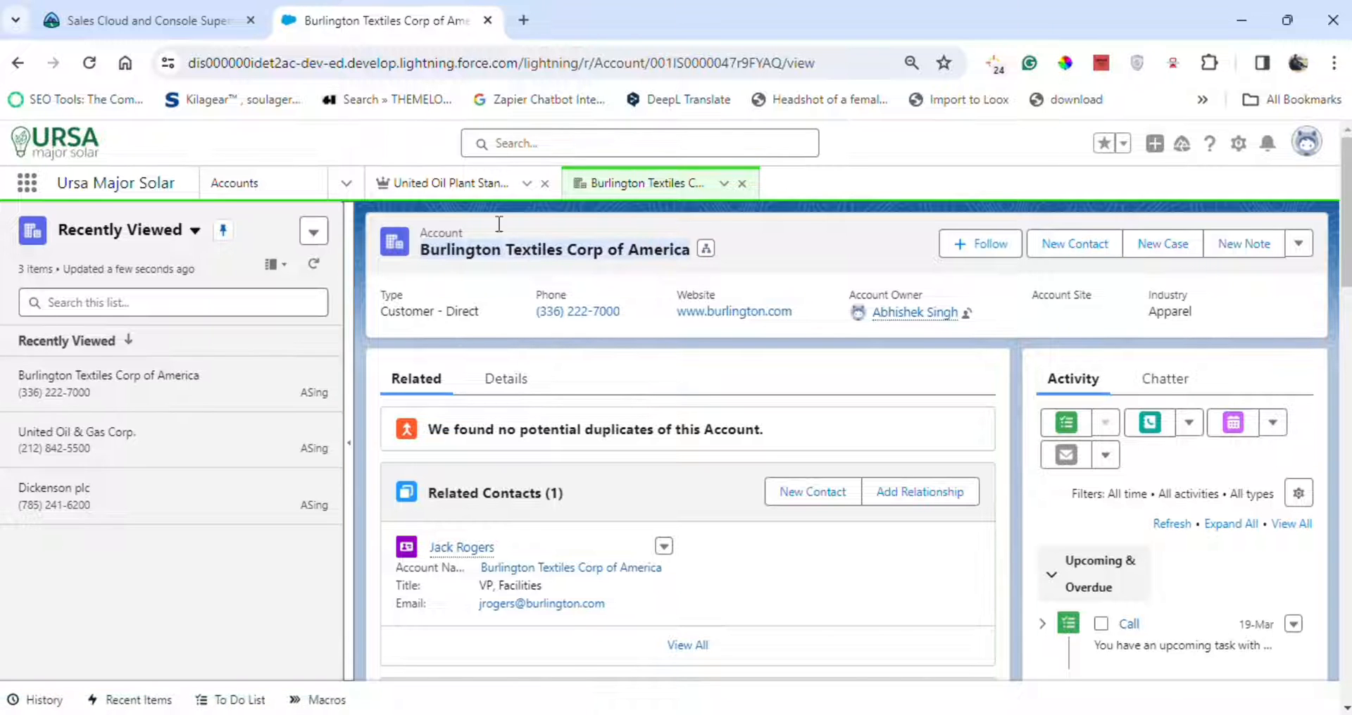
pyautogui.click(158, 7)
pyautogui.click(367, 20)
pyautogui.click(1104, 143)
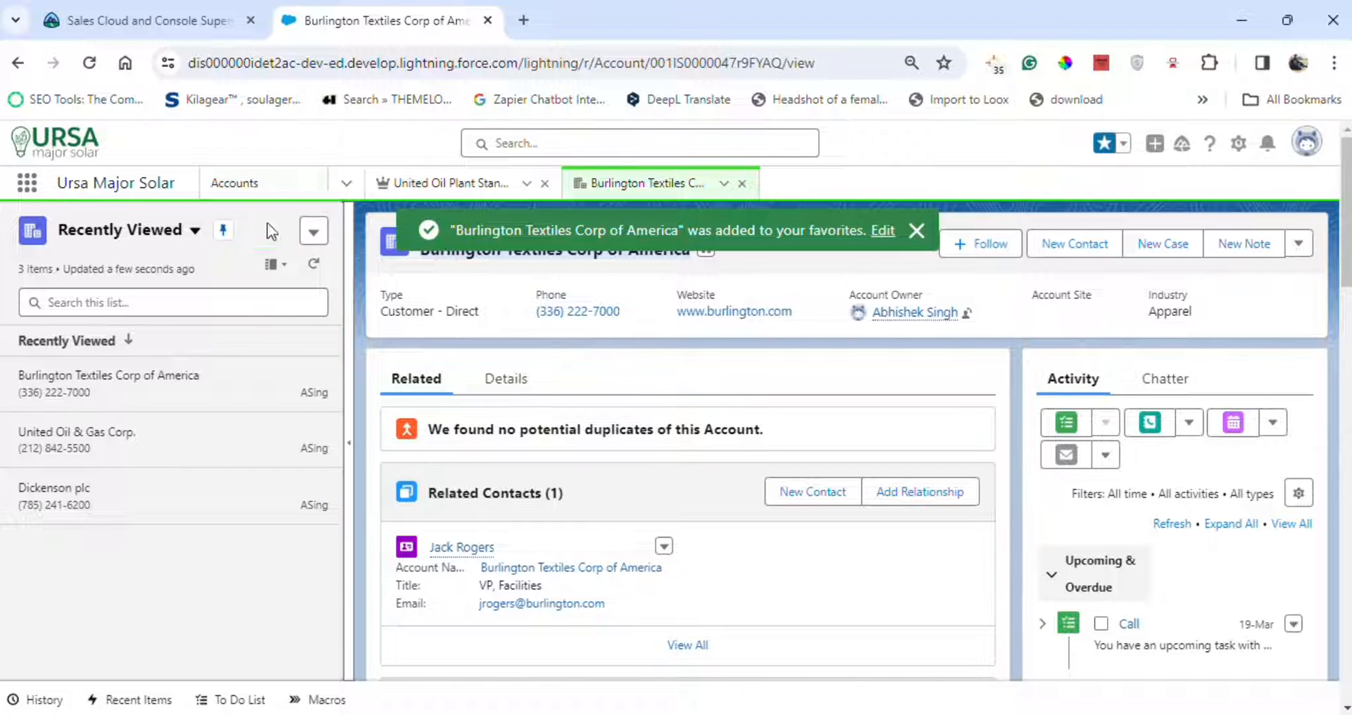
# Open the Reports page and add it to favorites.
pyautogui.click(346, 183)
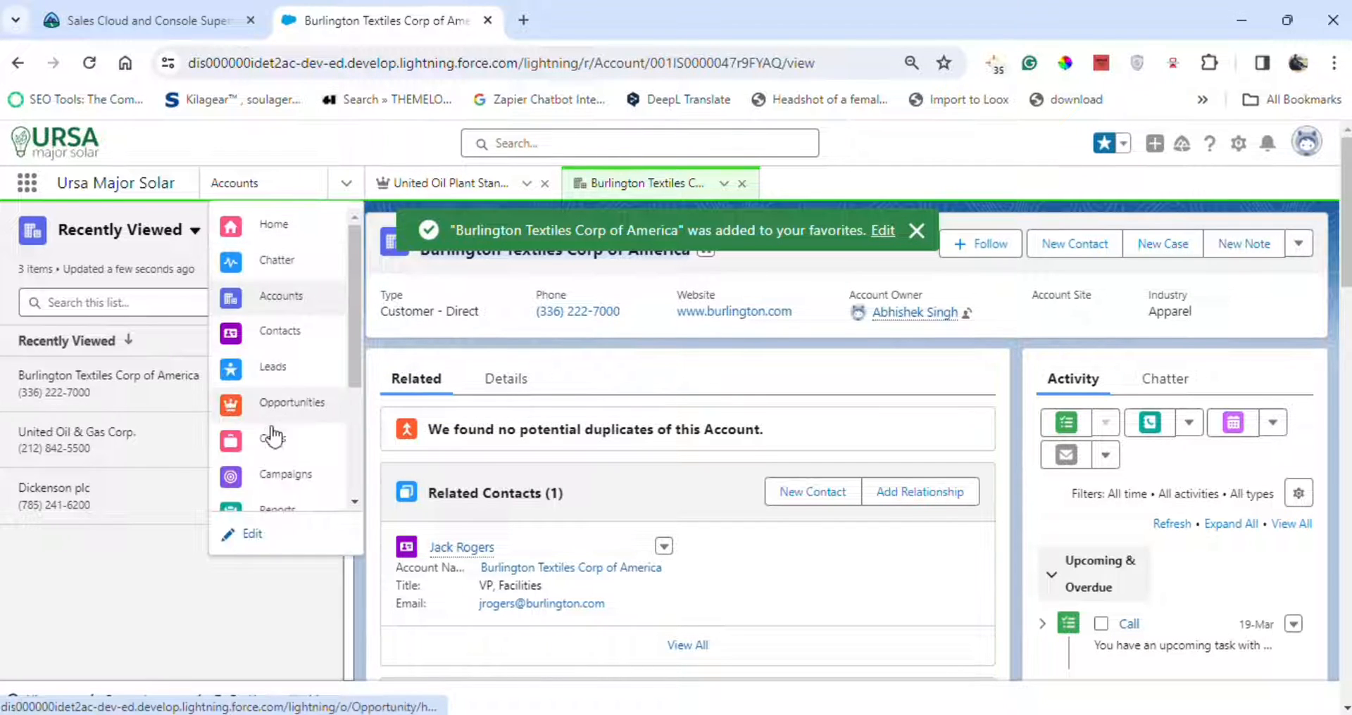
pyautogui.scroll(-1, 288, 470)
pyautogui.click(571, 378)
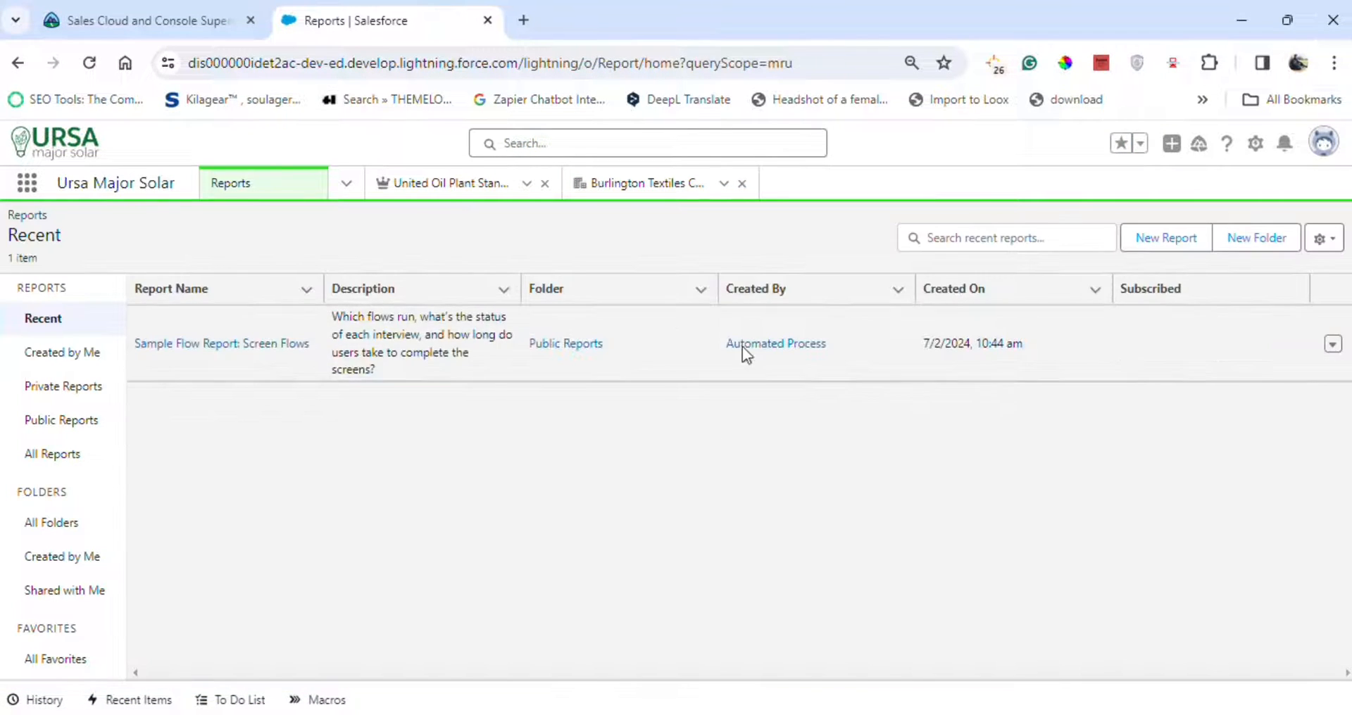
pyautogui.click(1122, 144)
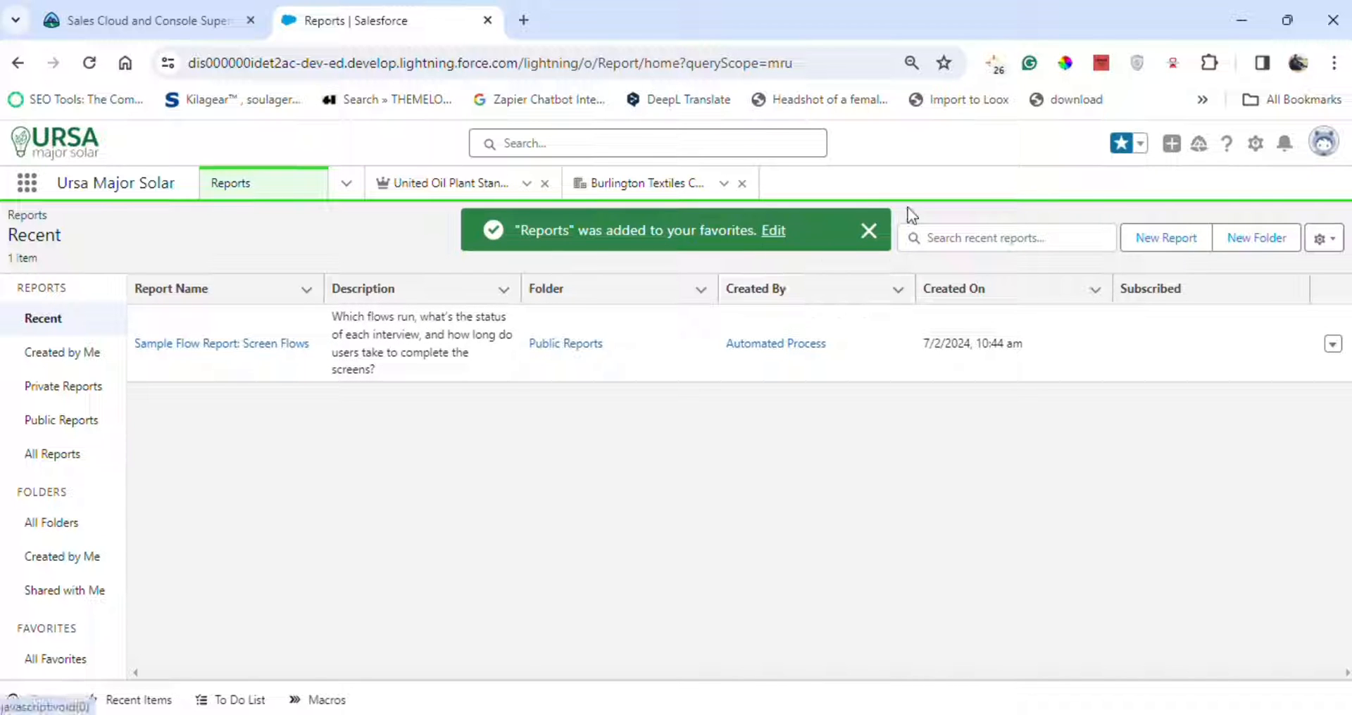
# Rename the Reports favorite to Sales Reports.
pyautogui.click(1140, 144)
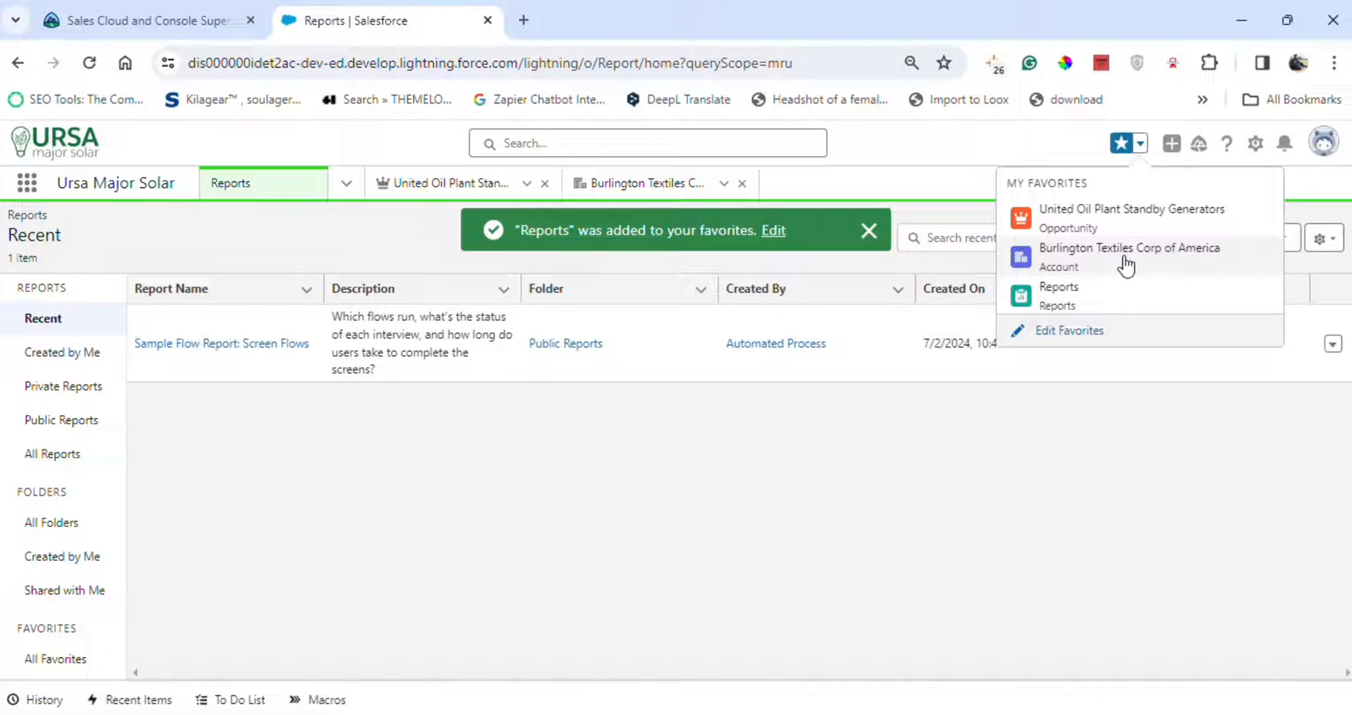
pyautogui.click(1068, 331)
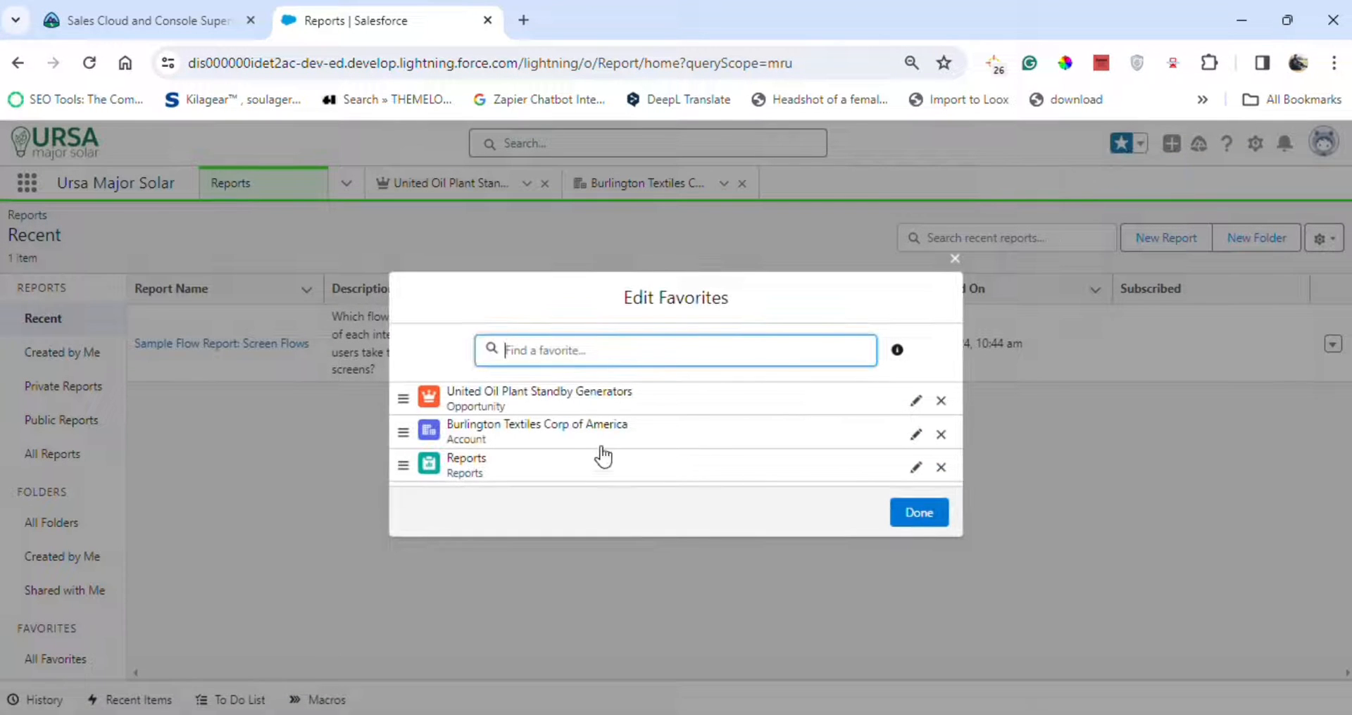
pyautogui.click(147, 20)
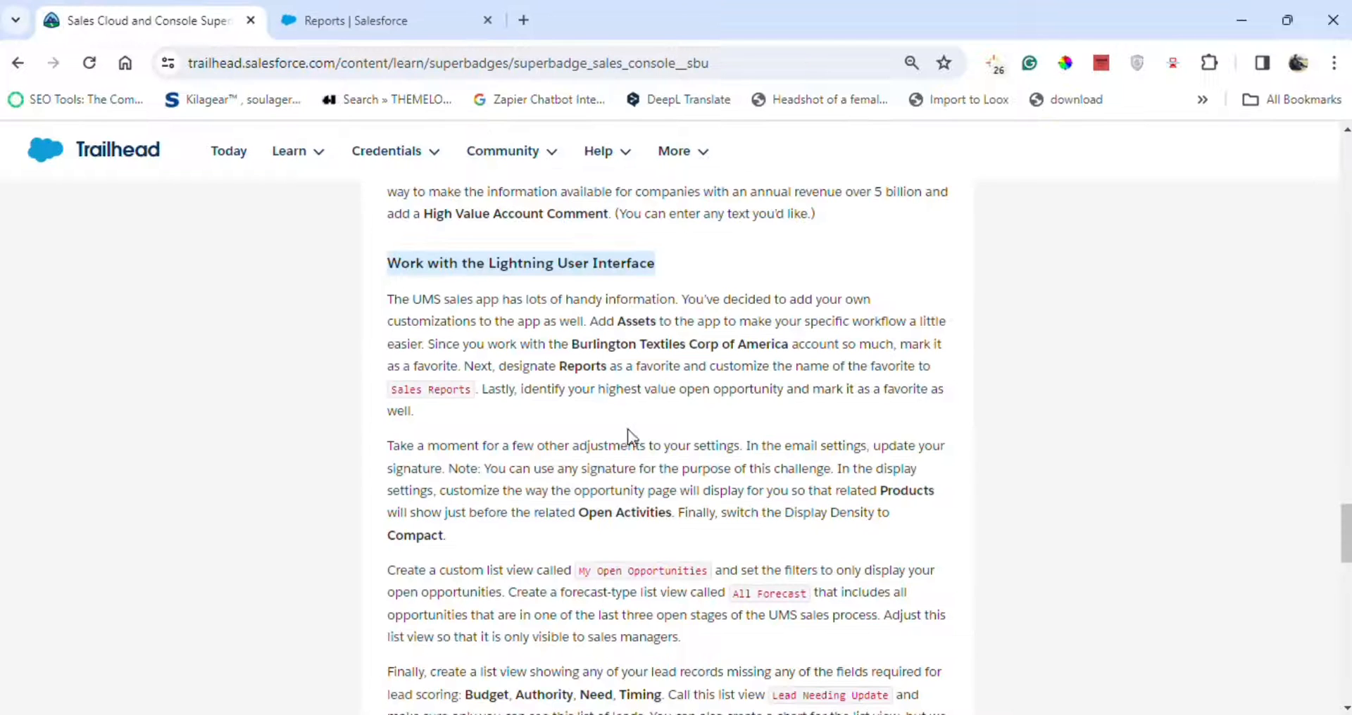
pyautogui.moveTo(393, 389); pyautogui.dragTo(433, 387)
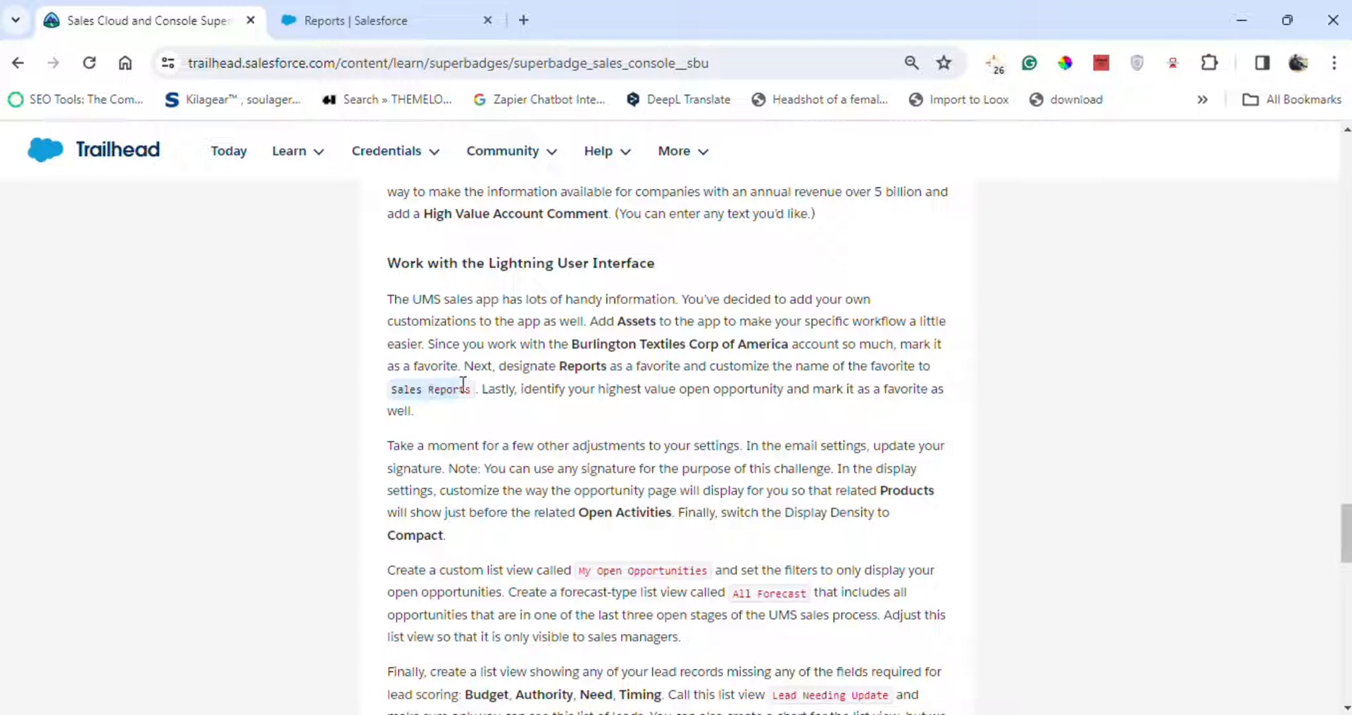
pyautogui.click(331, 10)
pyautogui.click(916, 467)
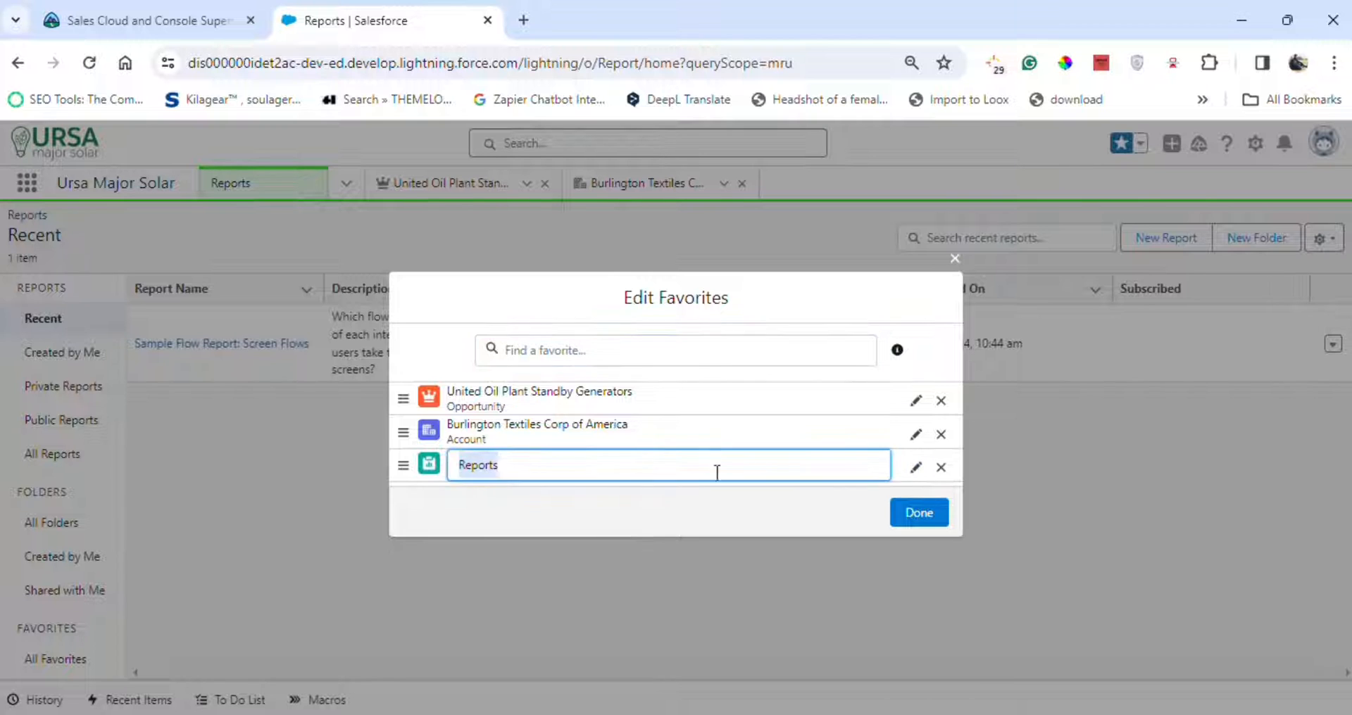
pyautogui.write('Sales Reports')
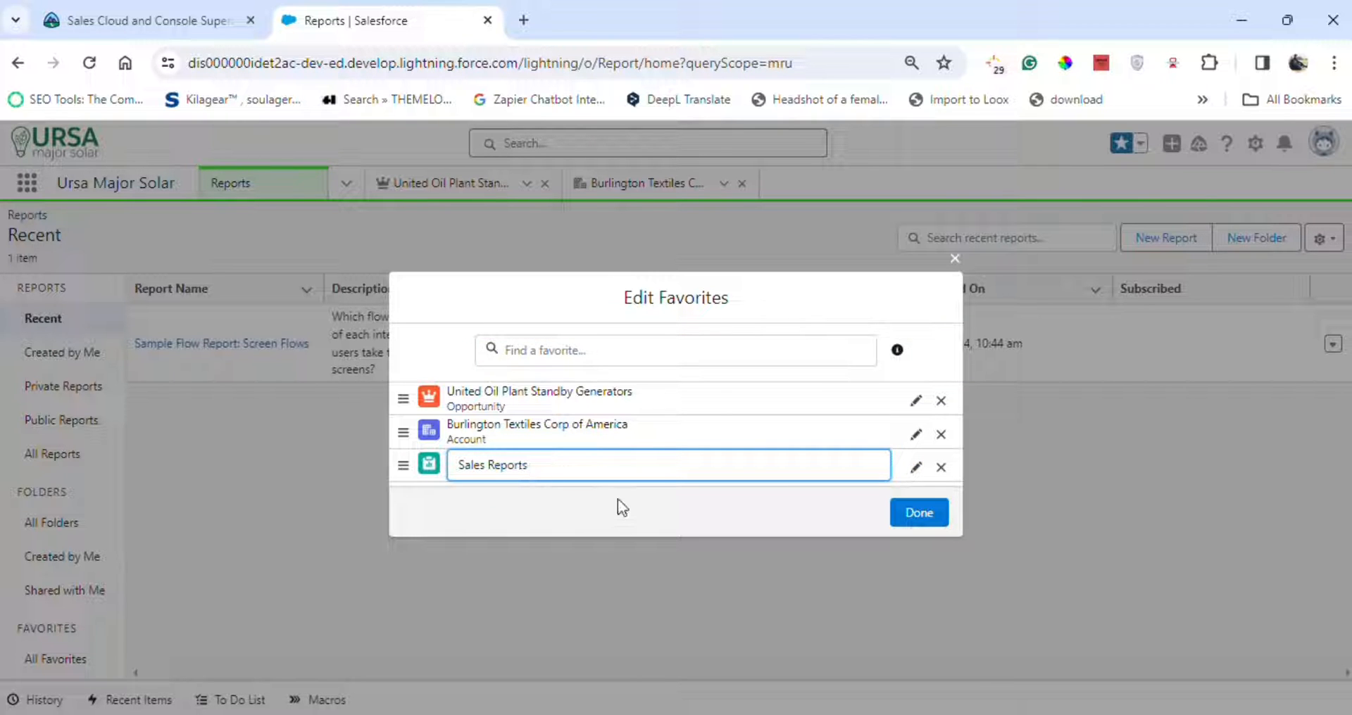
pyautogui.click(919, 512)
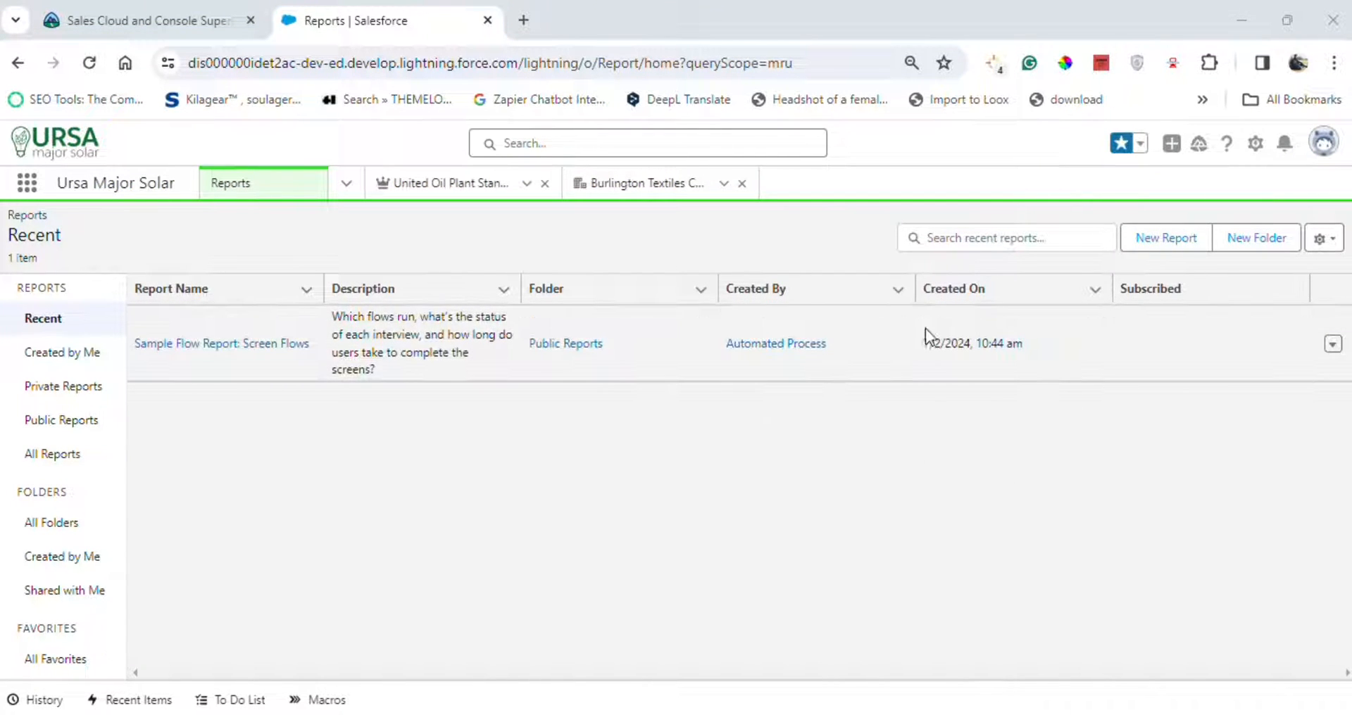
# Open the personal settings and go to My Email Settings.
pyautogui.click(1324, 141)
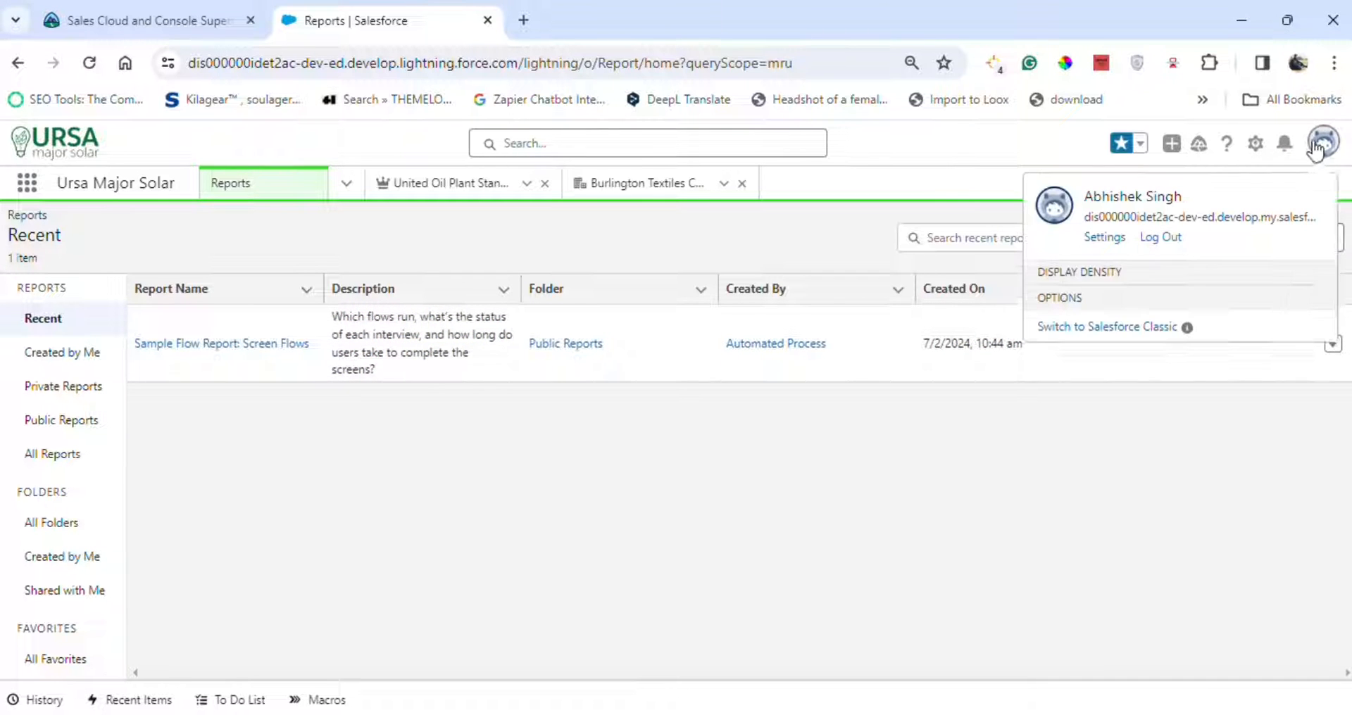
pyautogui.click(1104, 239)
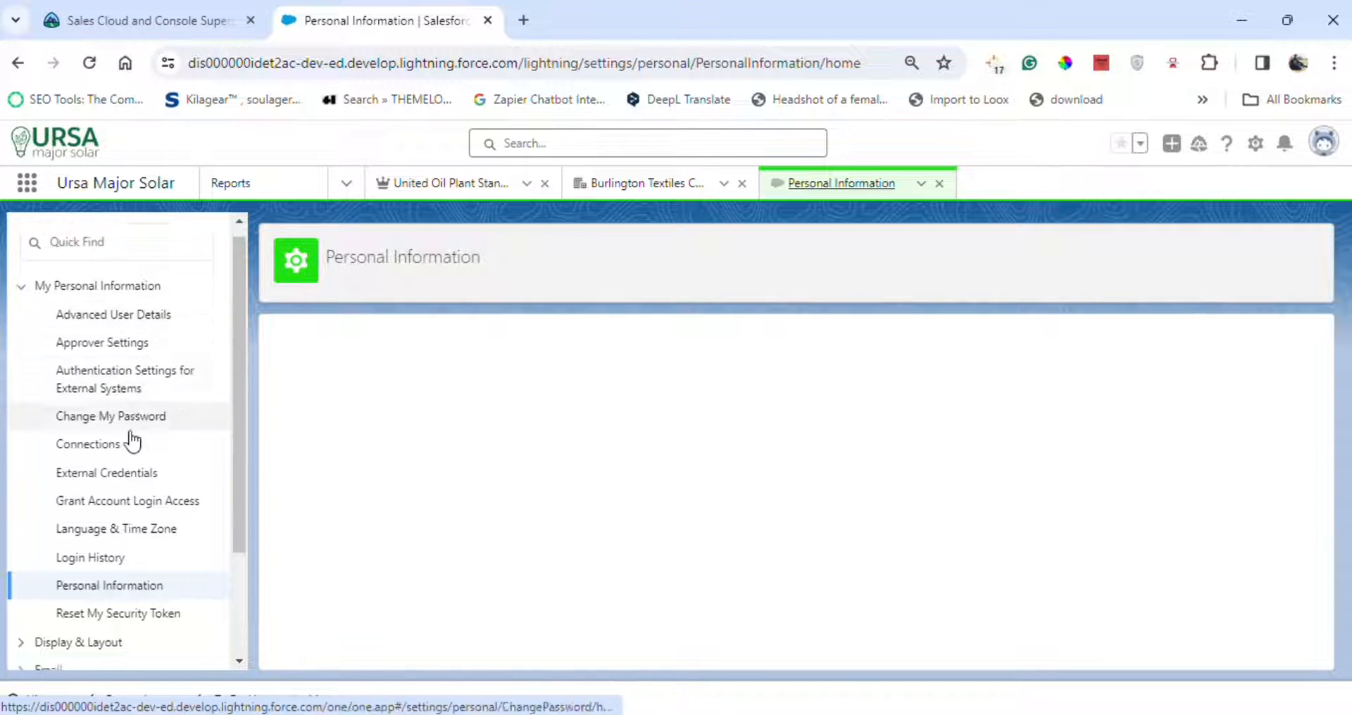
pyautogui.scroll(-2, 141, 453)
pyautogui.click(22, 524)
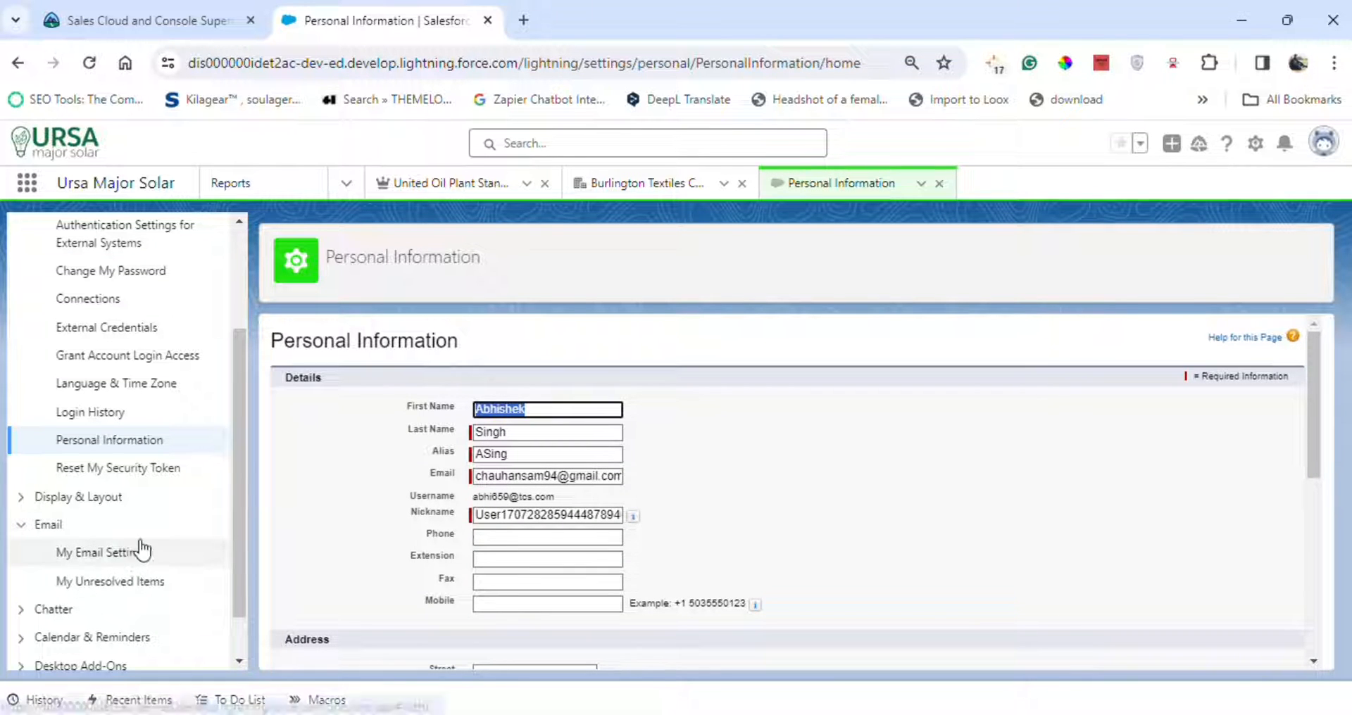
pyautogui.click(137, 560)
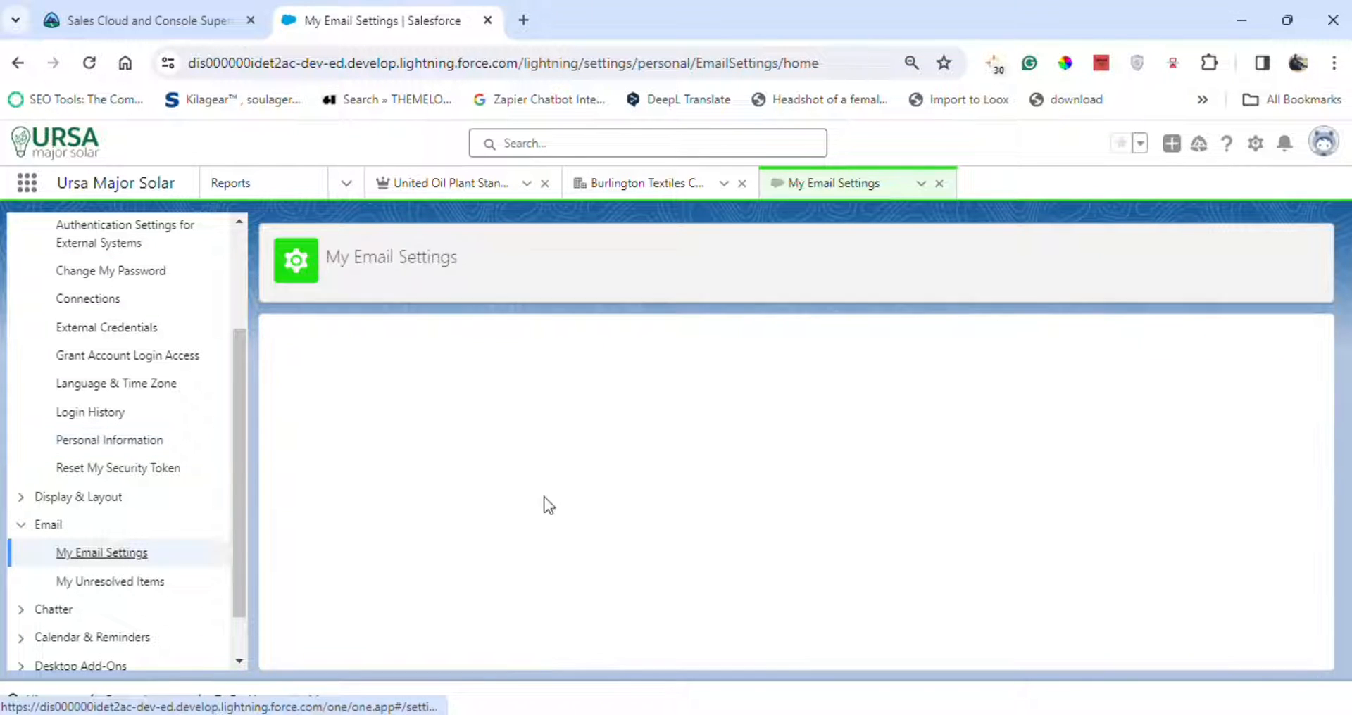
# Set the email signature to the user's full name followed by Thanku on a new line, and save.
pyautogui.scroll(-6, 563, 450)
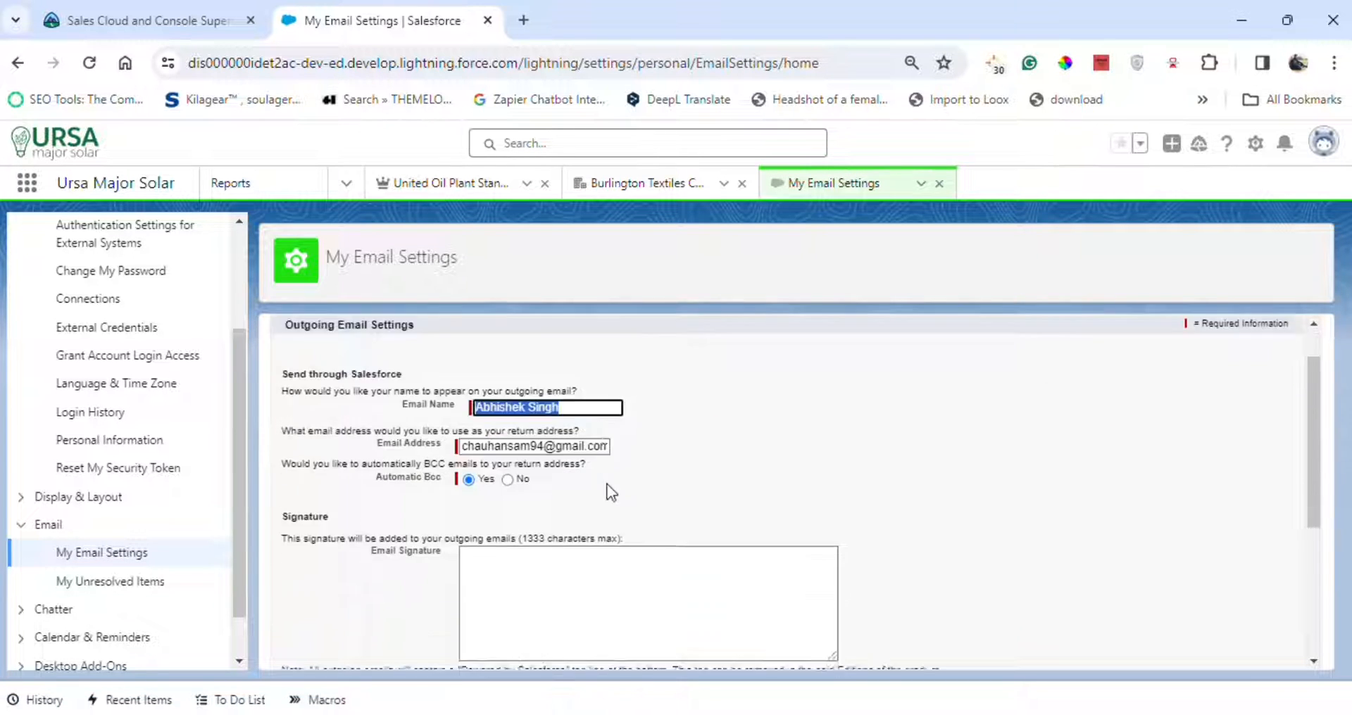
pyautogui.scroll(2, 557, 440)
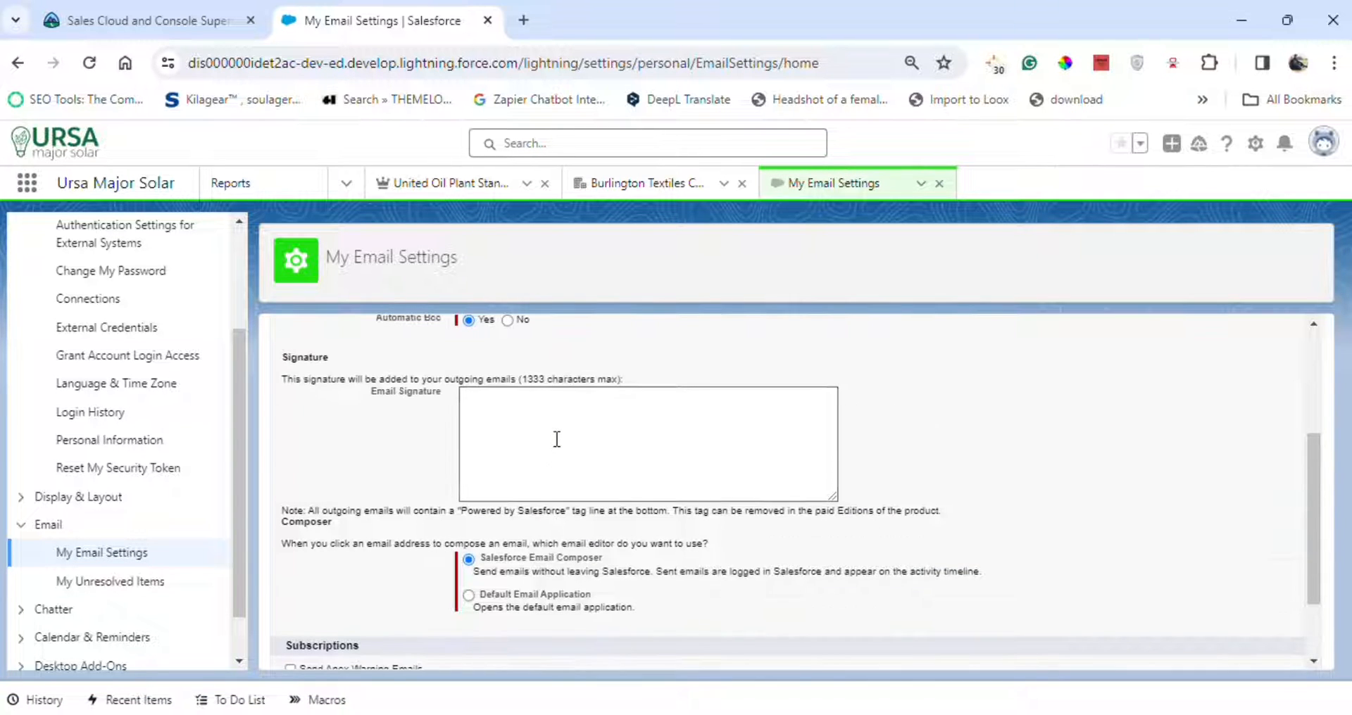
pyautogui.click(506, 403)
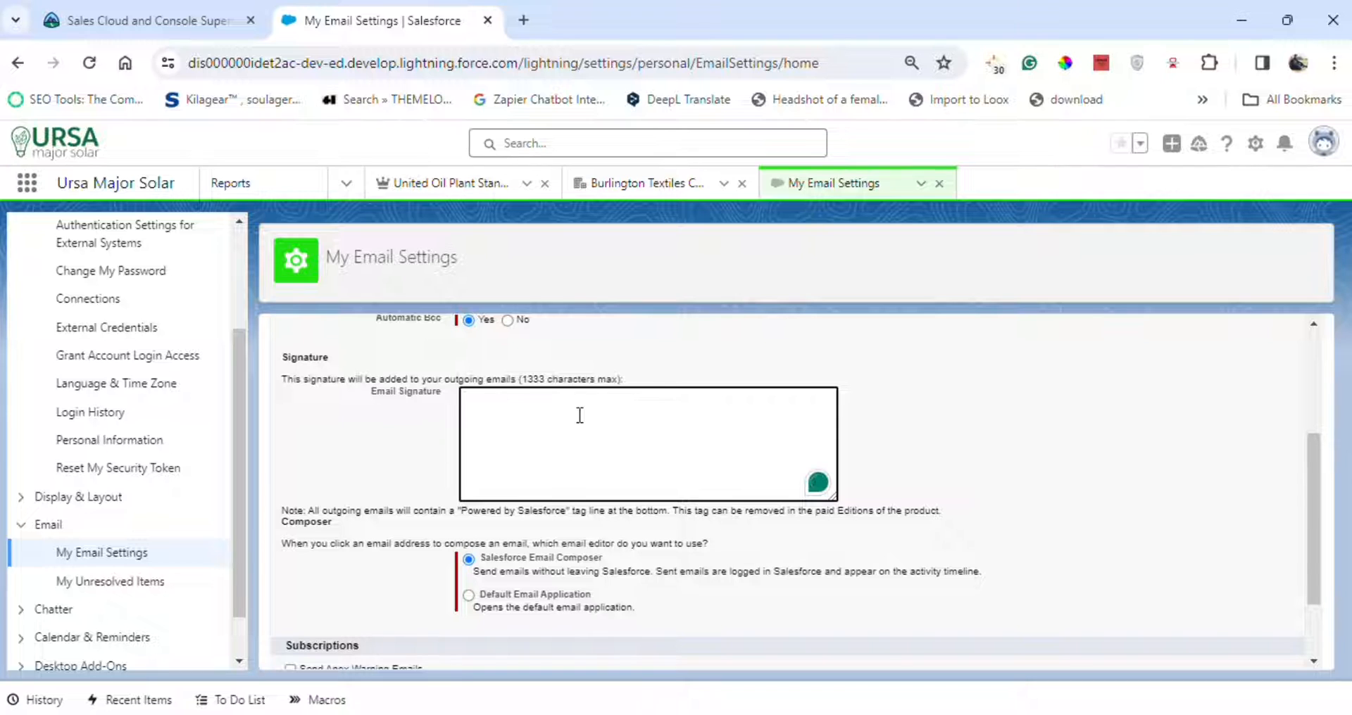
pyautogui.write('Abhishe')
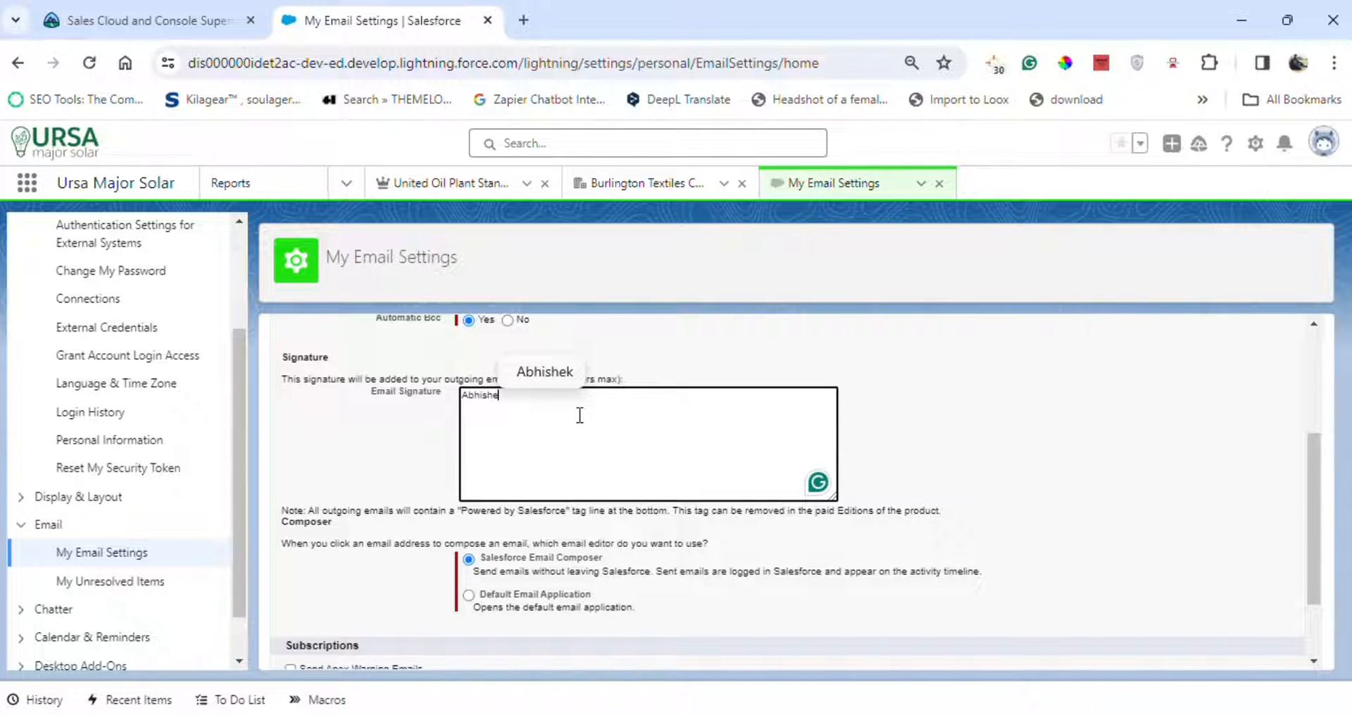
pyautogui.write('k S')
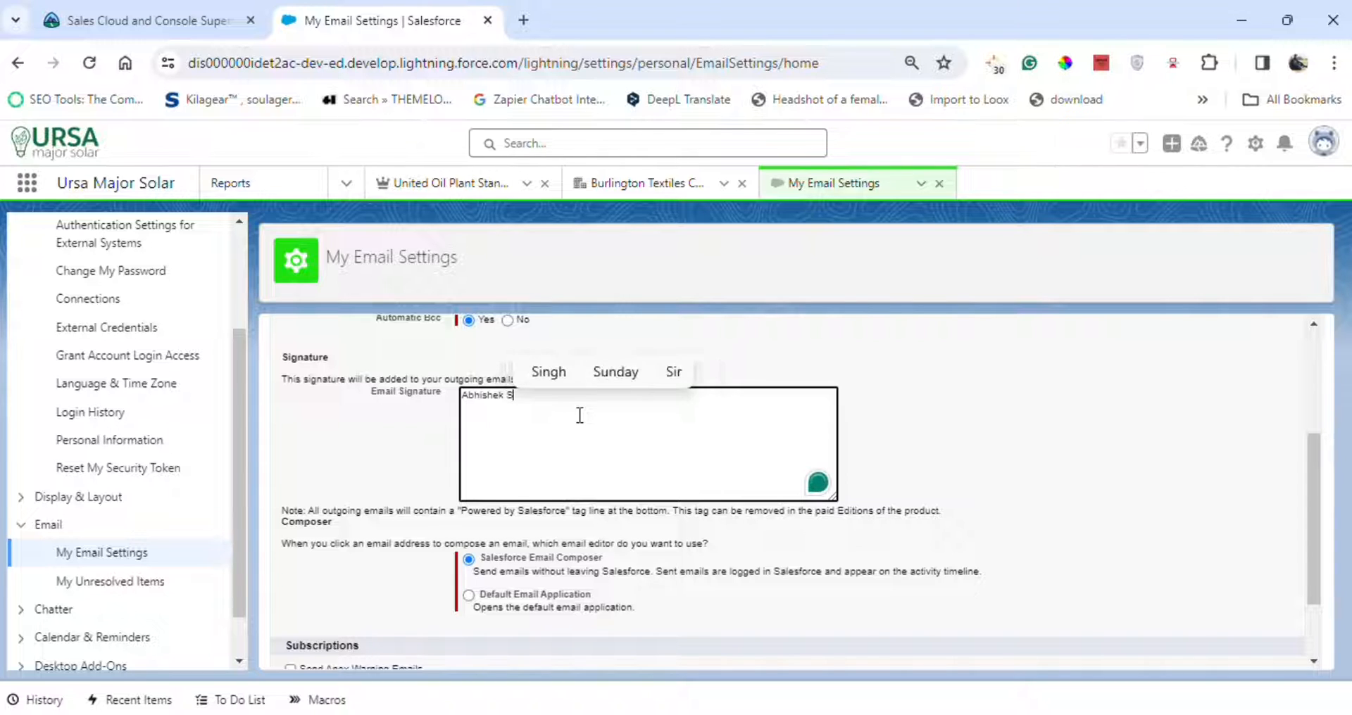
pyautogui.write('ingh')
pyautogui.press('Return')
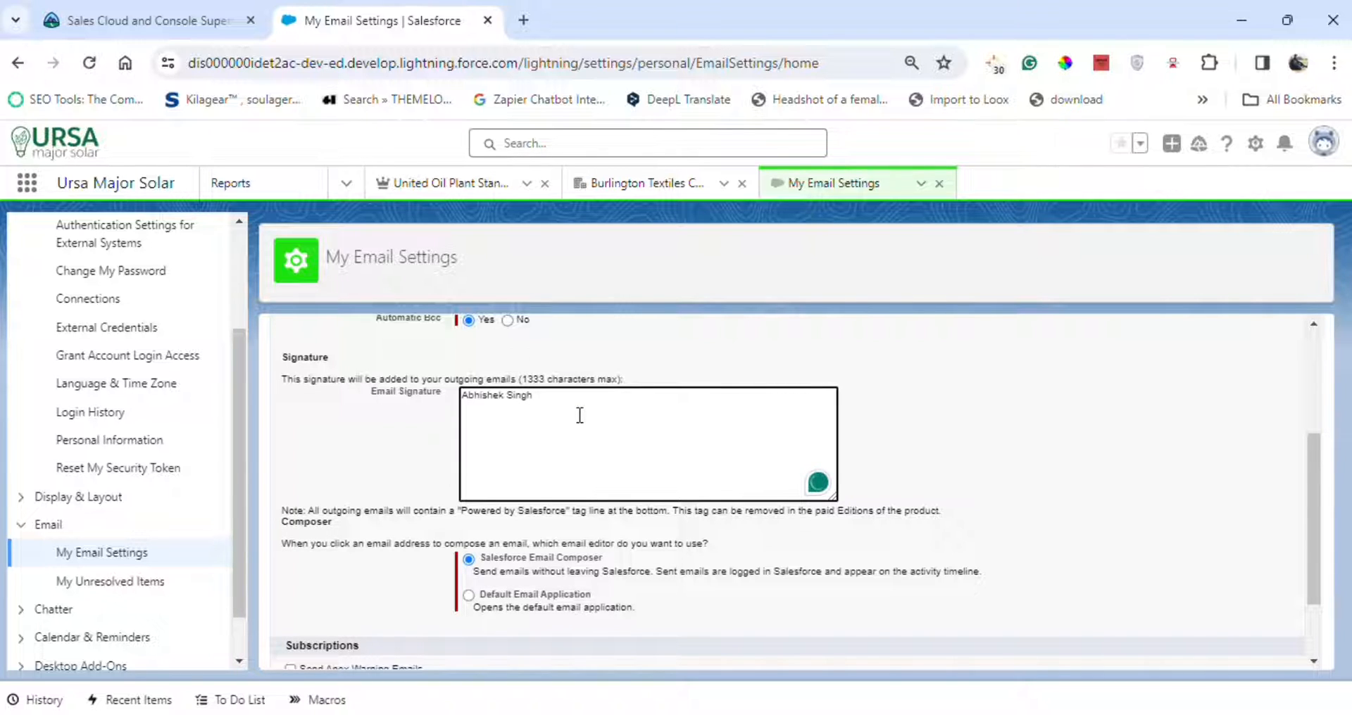
pyautogui.write('Tha')
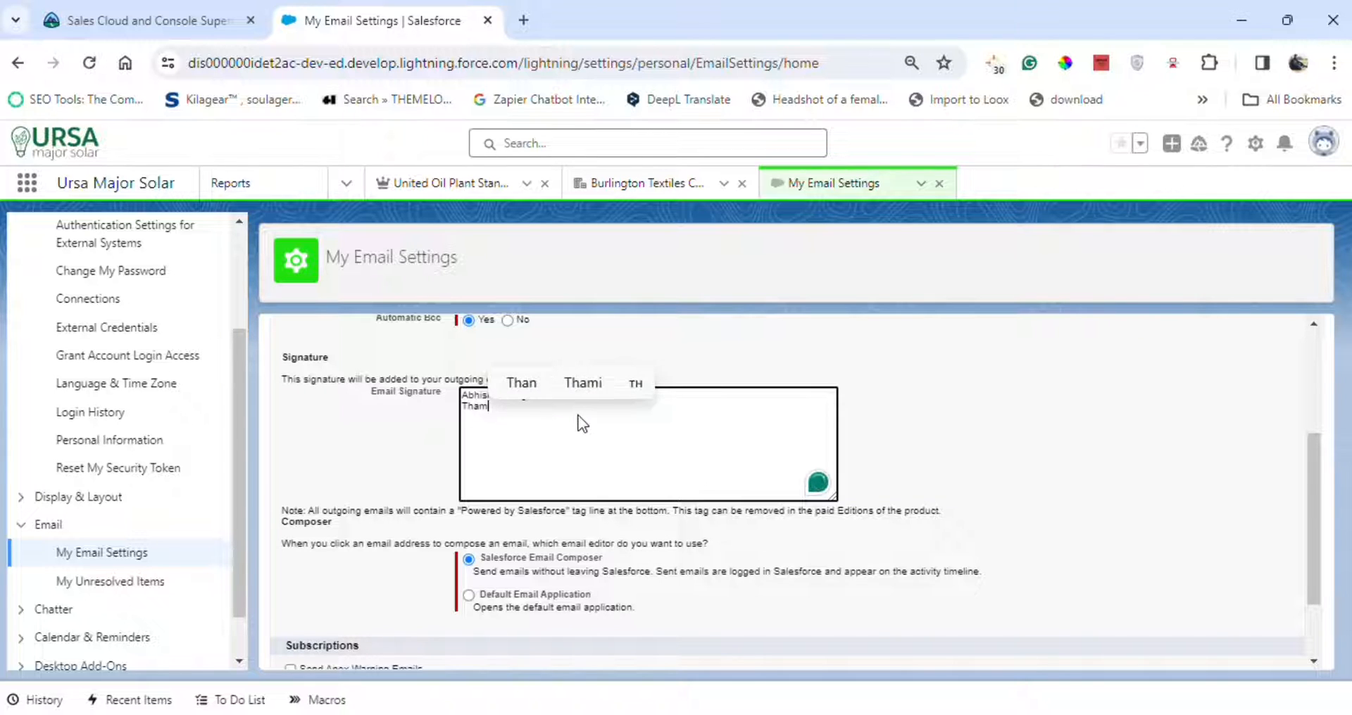
pyautogui.write('nku')
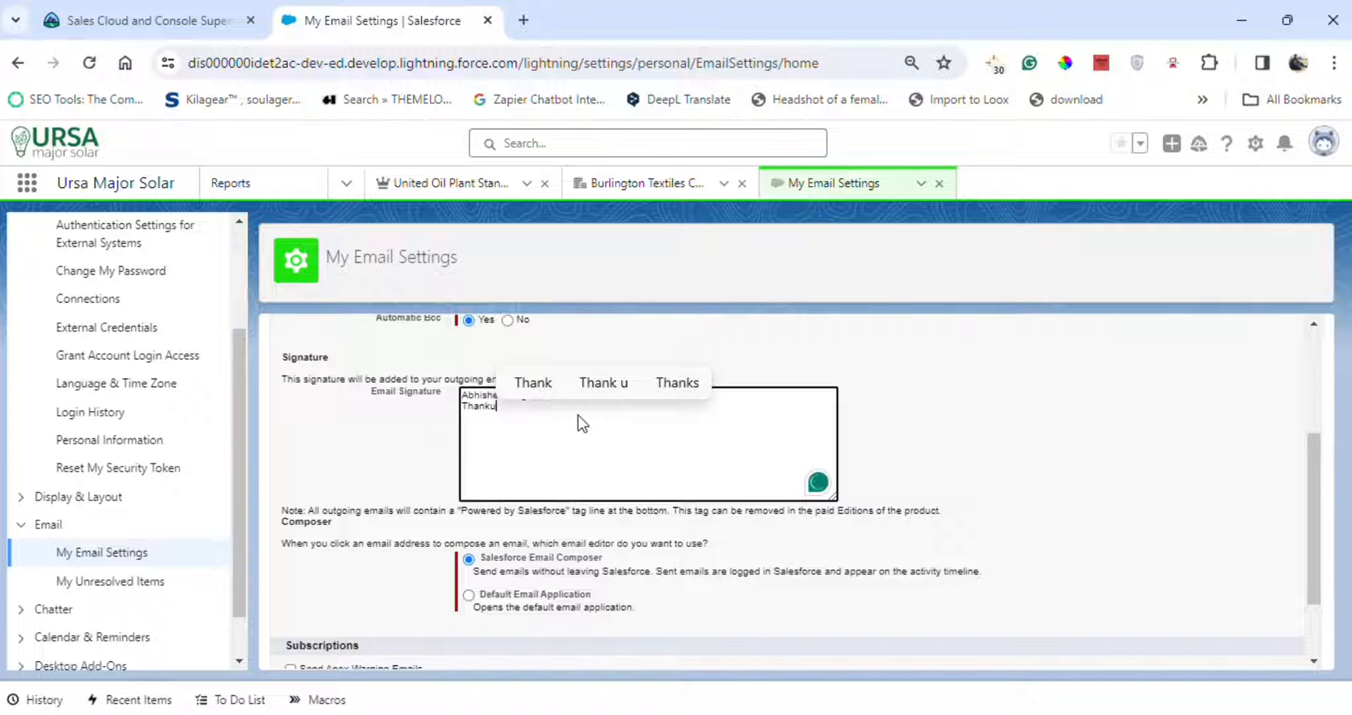
pyautogui.click(940, 444)
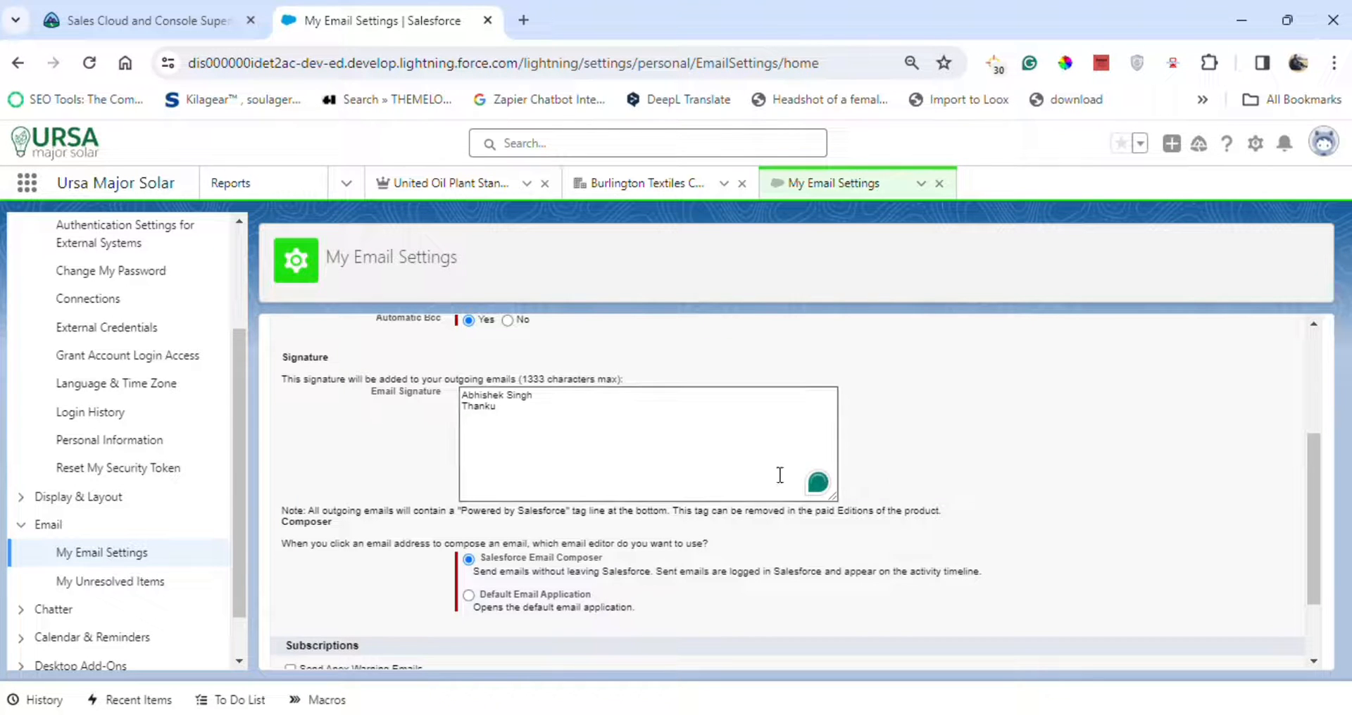
pyautogui.scroll(-2, 921, 465)
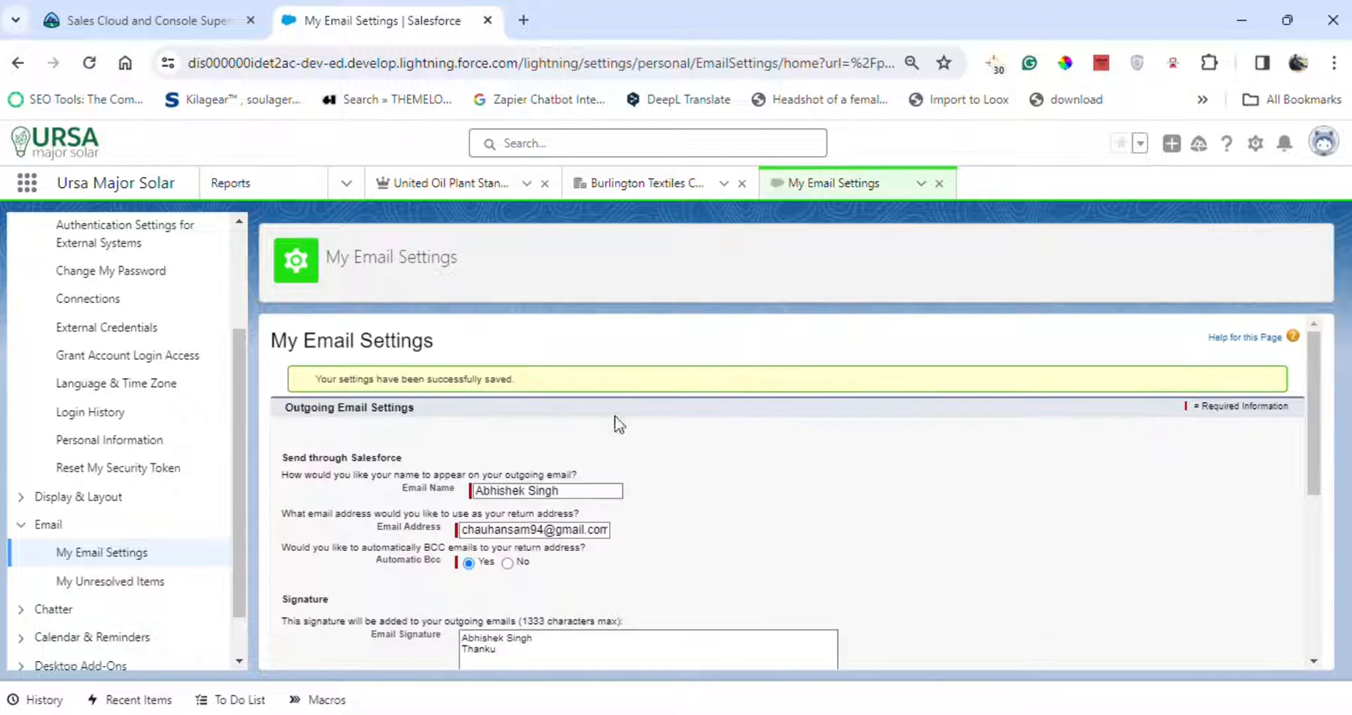
# Set the default activities view on record pages to Related Lists and save the record page settings.
pyautogui.scroll(-3, 585, 405)
pyautogui.scroll(-2, 588, 412)
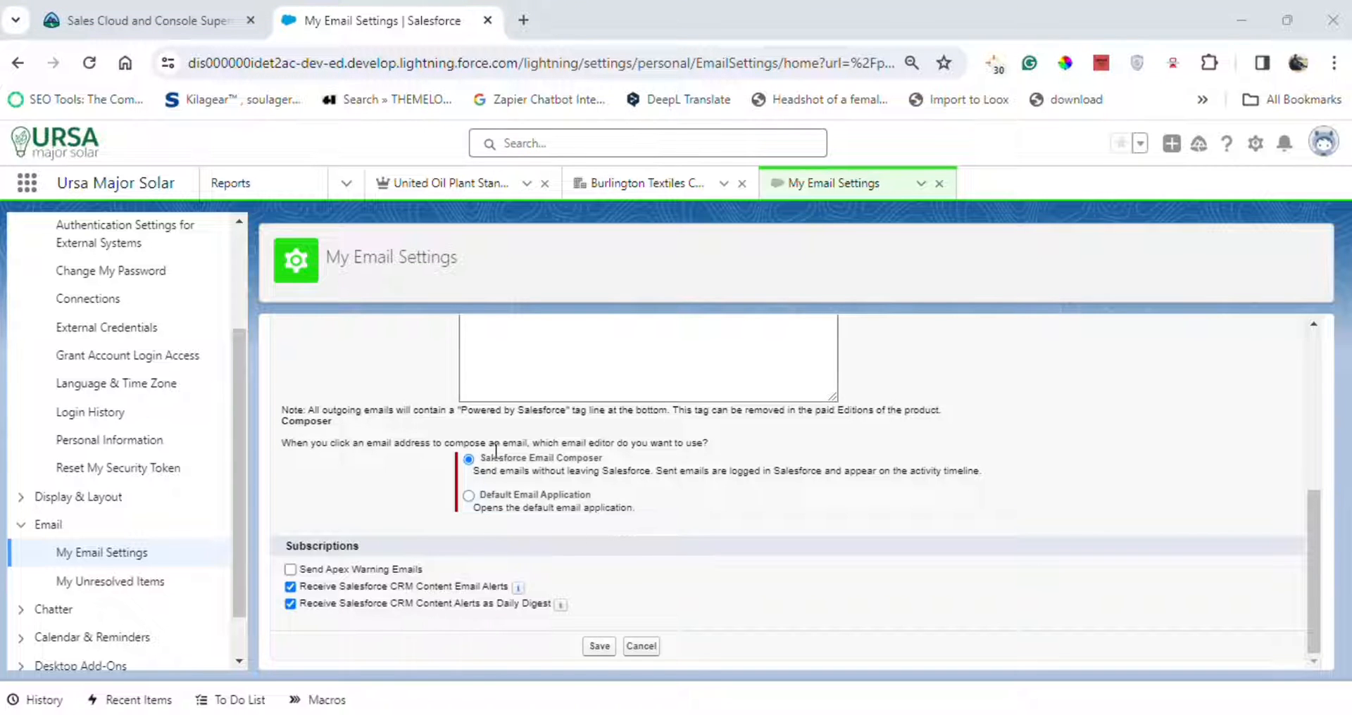
pyautogui.click(105, 495)
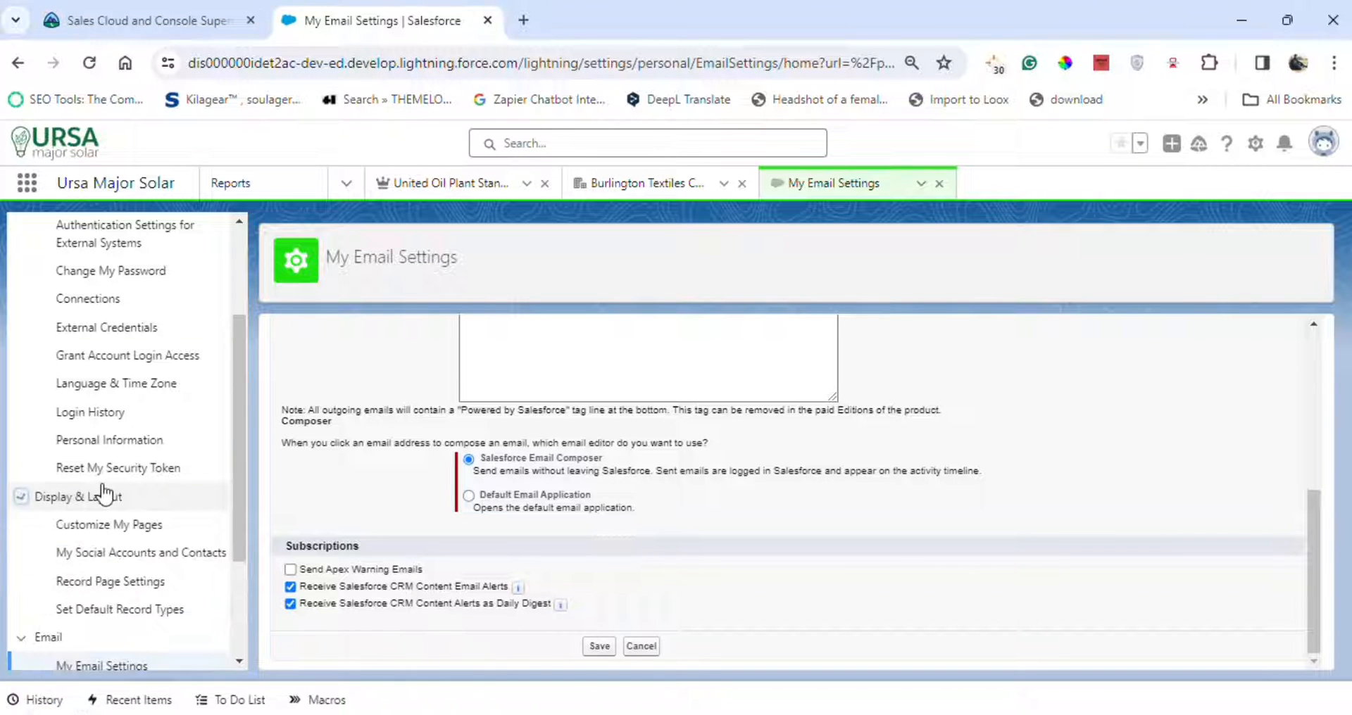
pyautogui.scroll(-3, 112, 486)
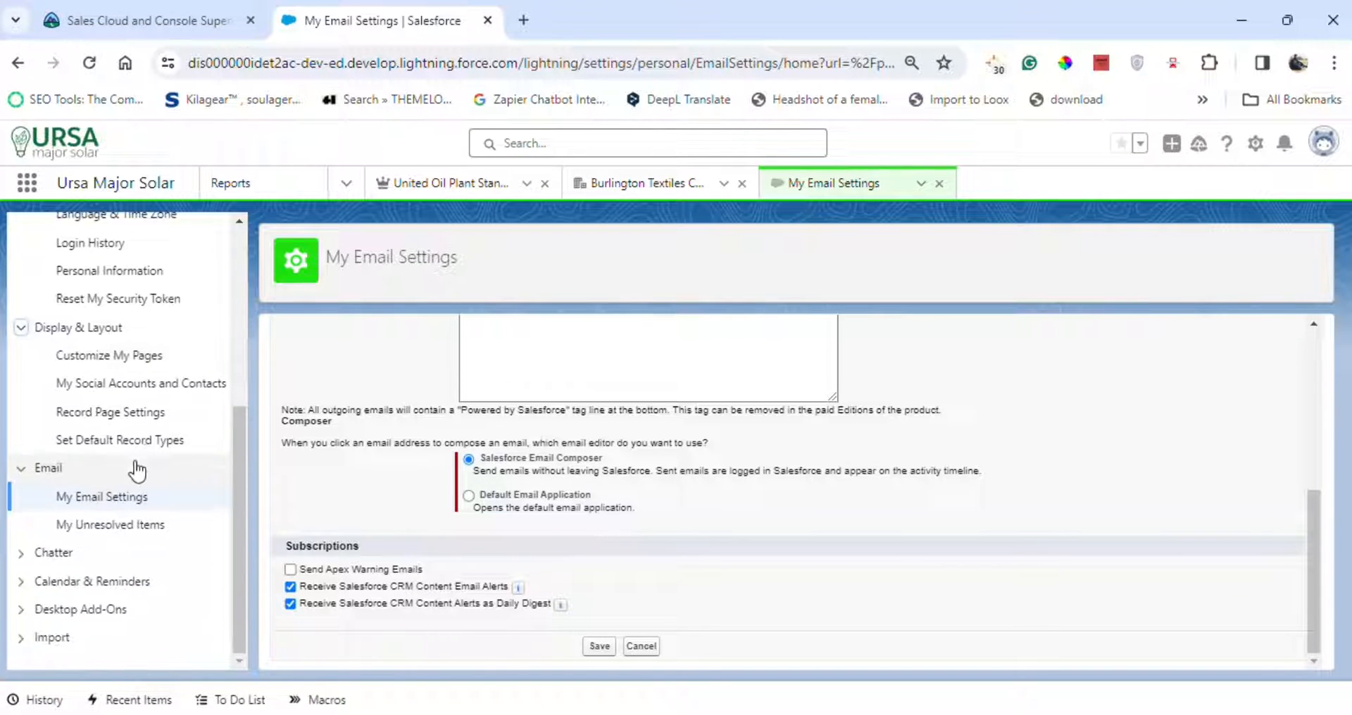
pyautogui.click(139, 416)
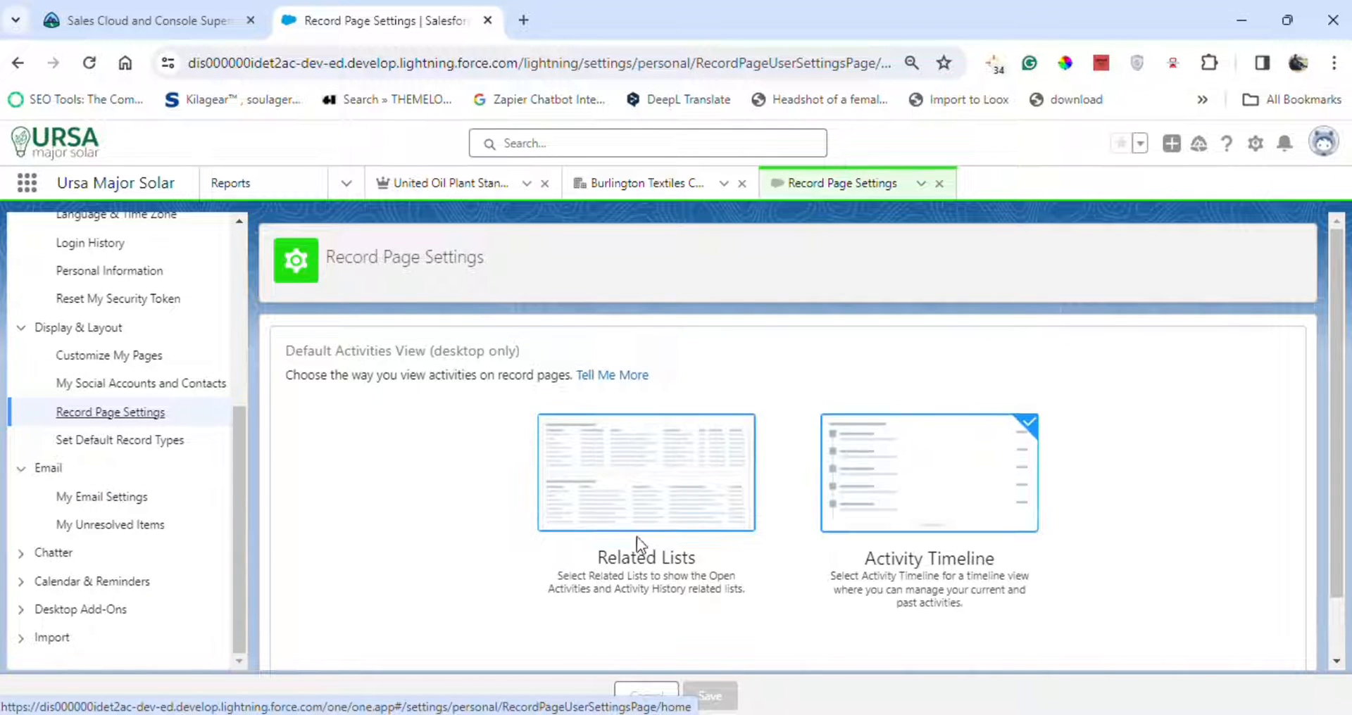
pyautogui.scroll(-1, 654, 458)
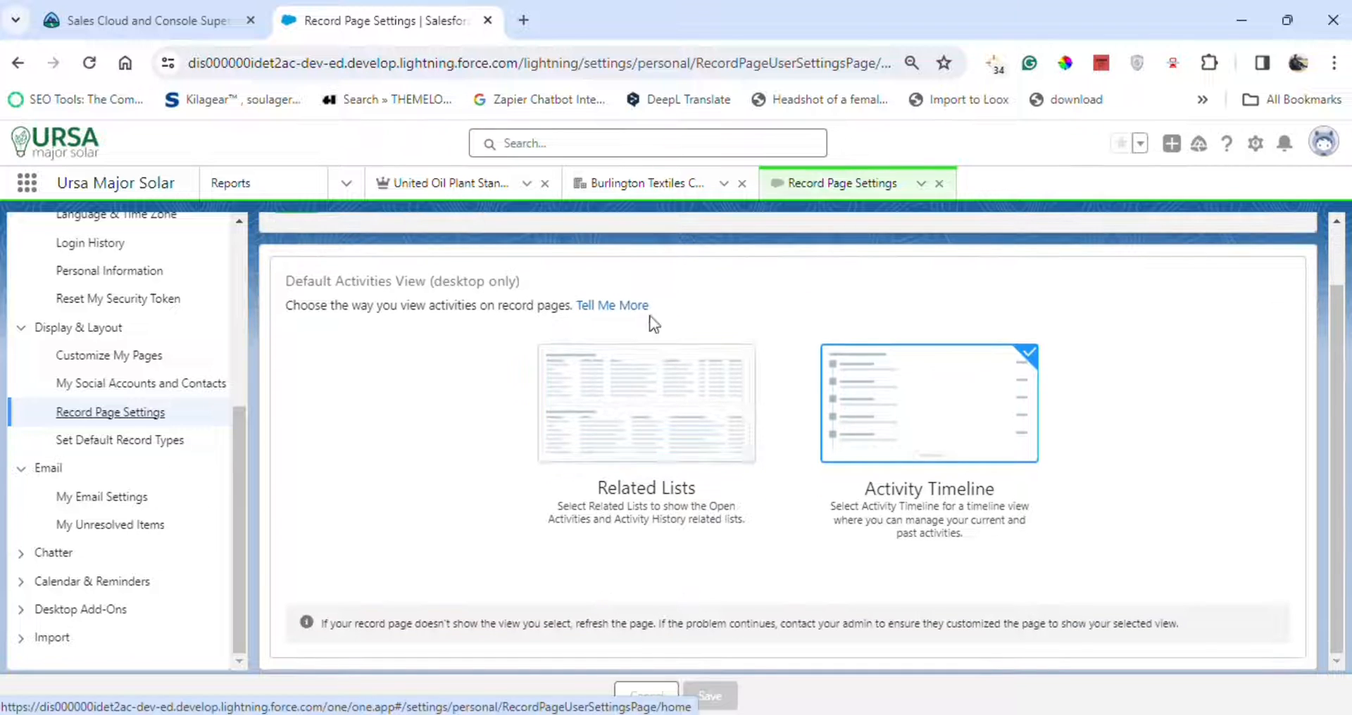
pyautogui.click(579, 433)
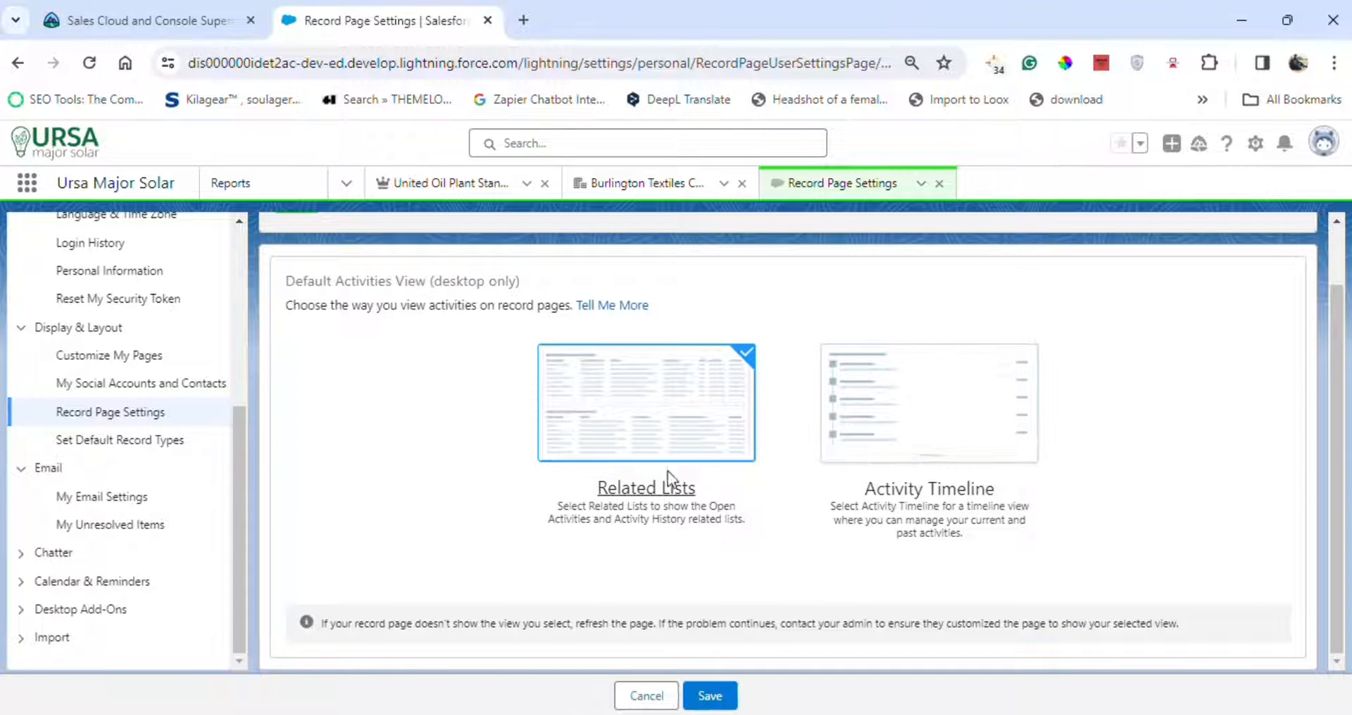
pyautogui.click(709, 696)
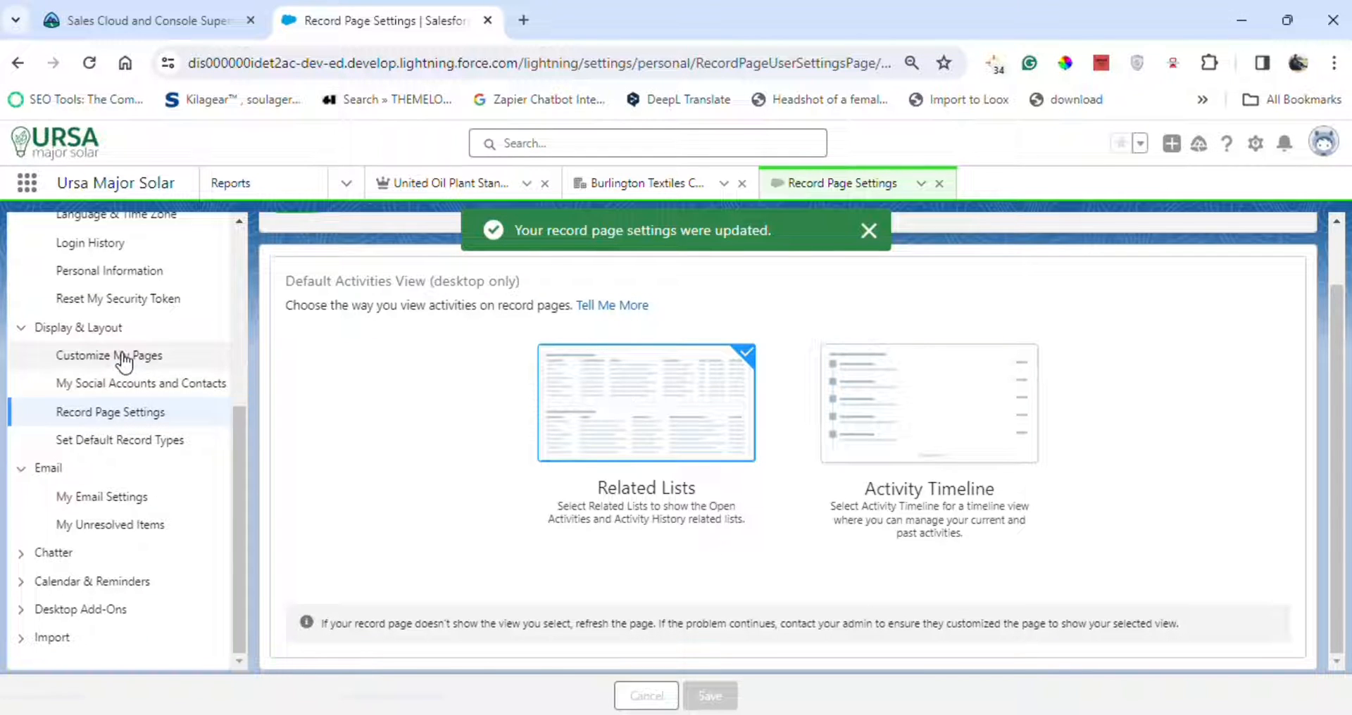
# Customize the Opportunities page related lists, moving Products up above Open Activities.
pyautogui.click(79, 355)
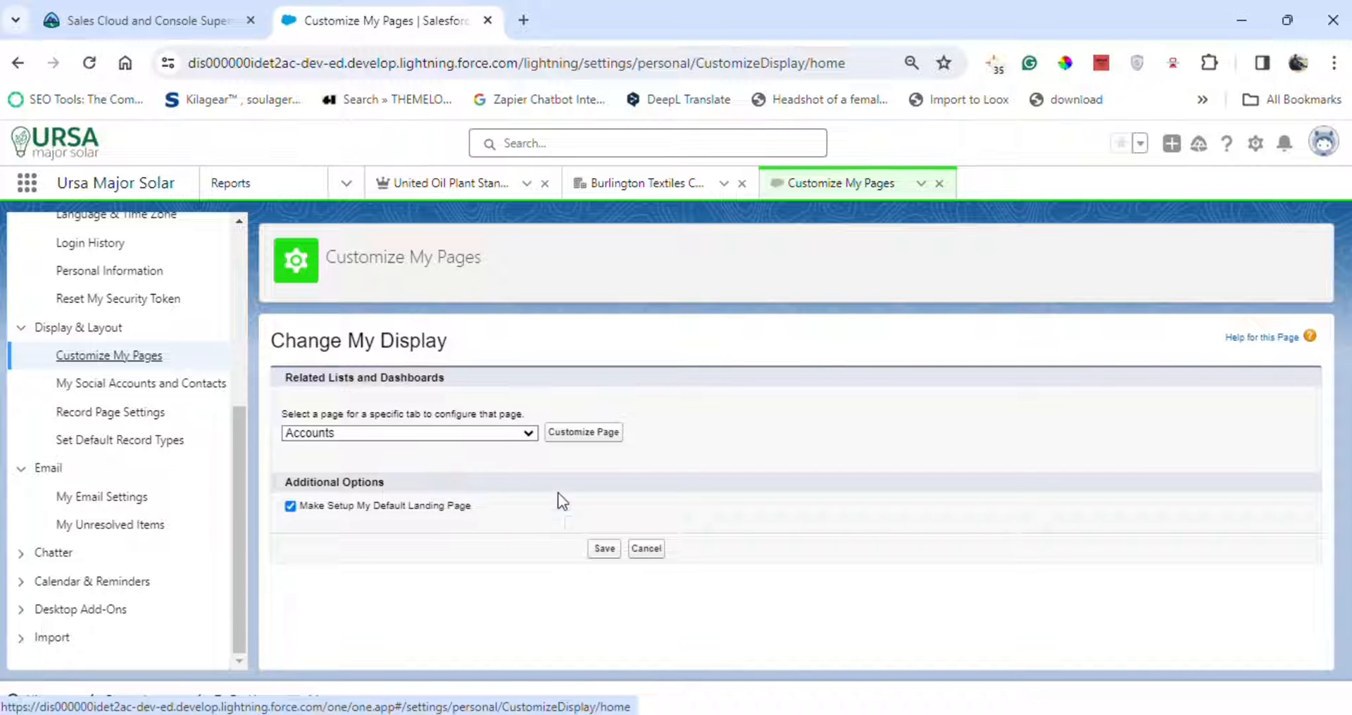
pyautogui.click(472, 429)
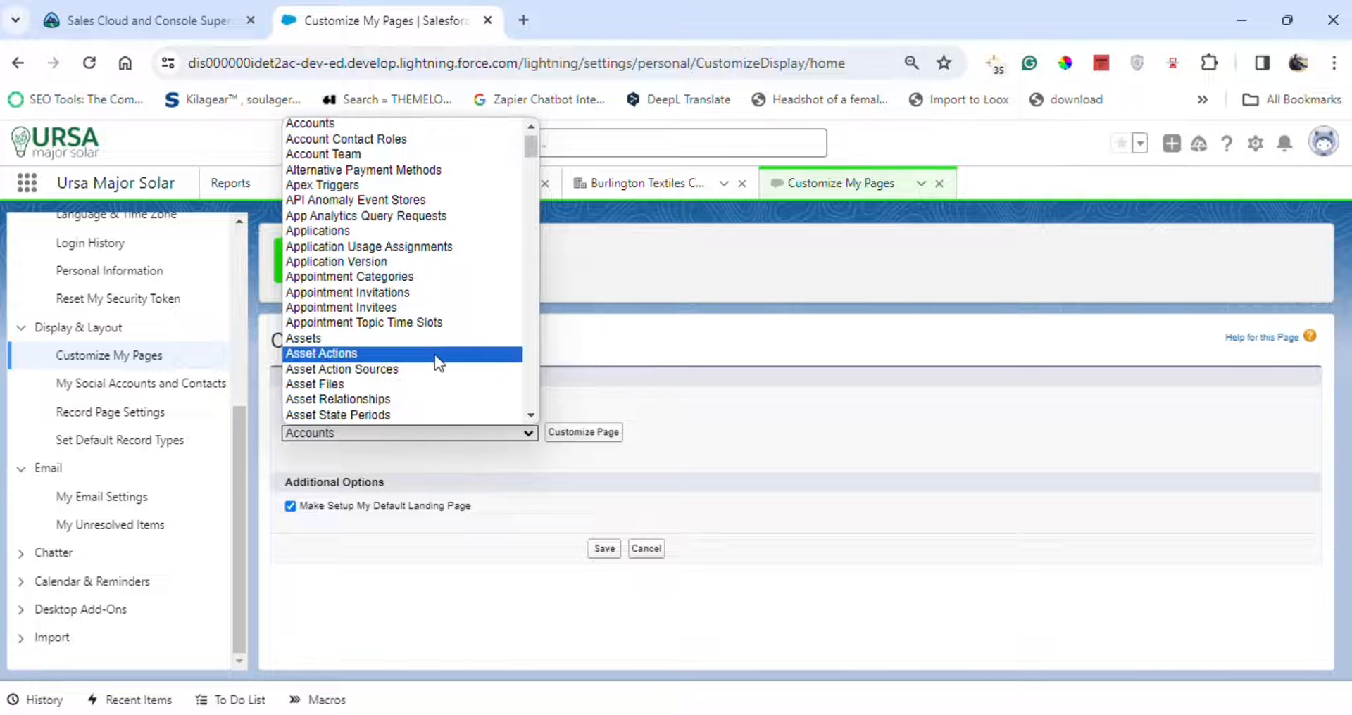
pyautogui.scroll(-10, 433, 354)
pyautogui.scroll(-15, 434, 354)
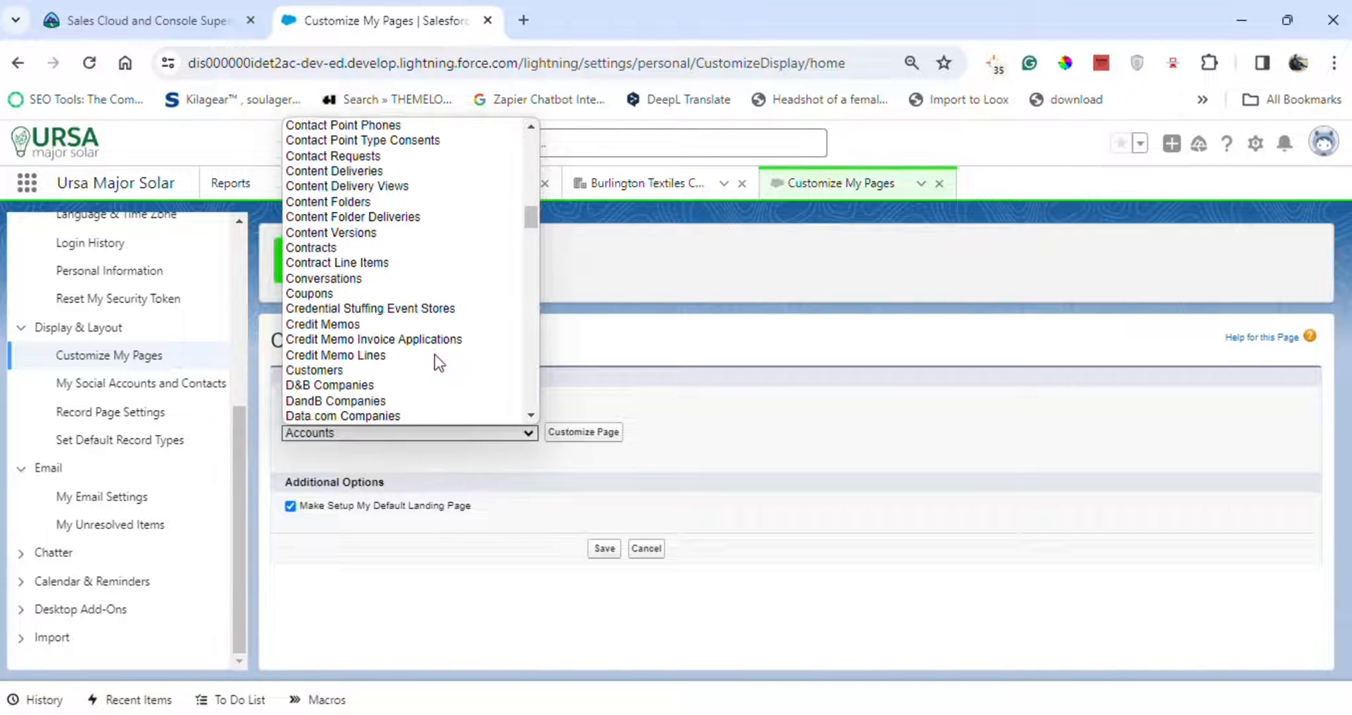
pyautogui.scroll(-15, 434, 353)
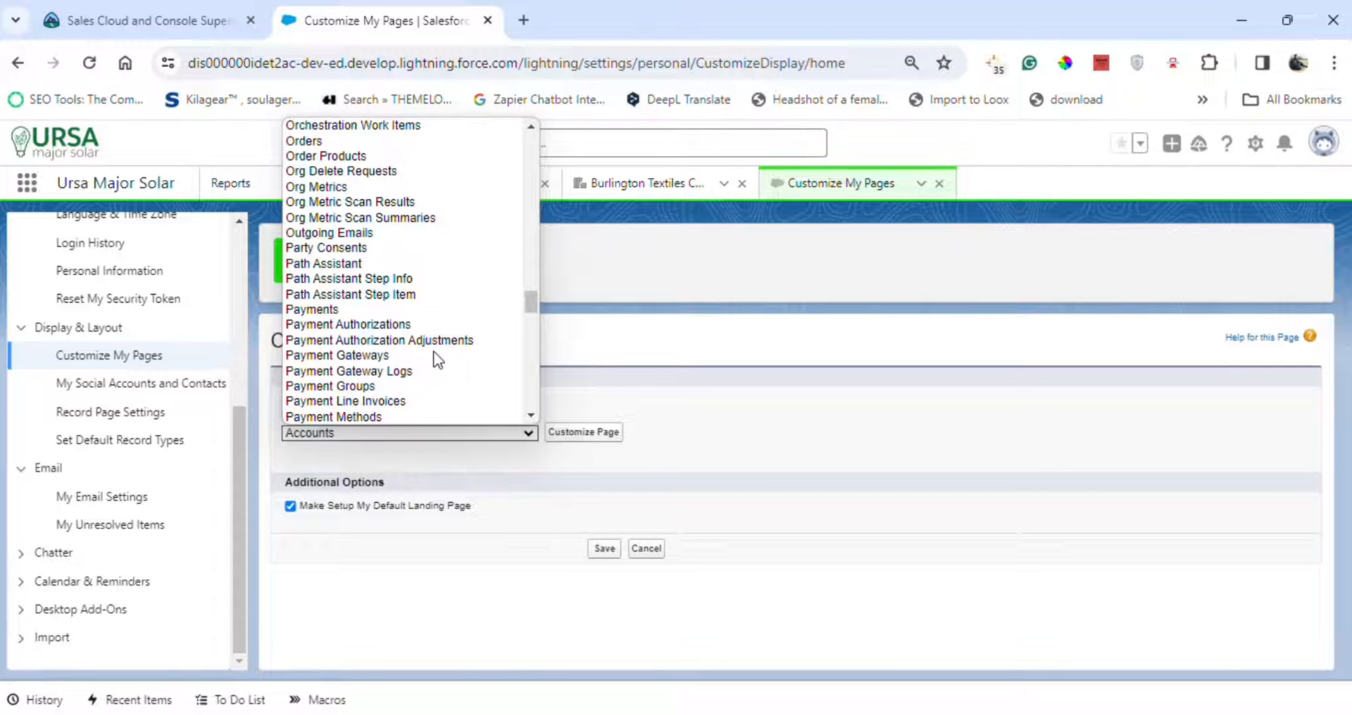
pyautogui.scroll(4, 434, 354)
pyautogui.click(312, 230)
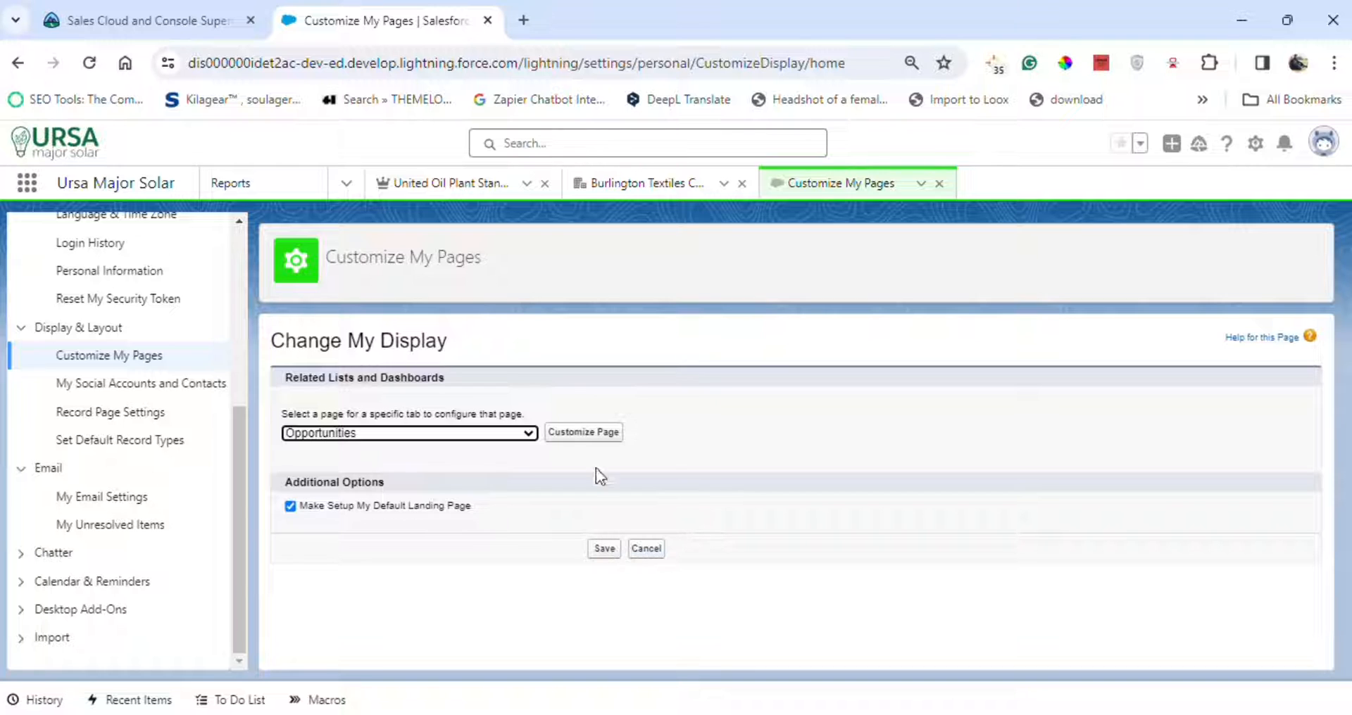
pyautogui.click(577, 46)
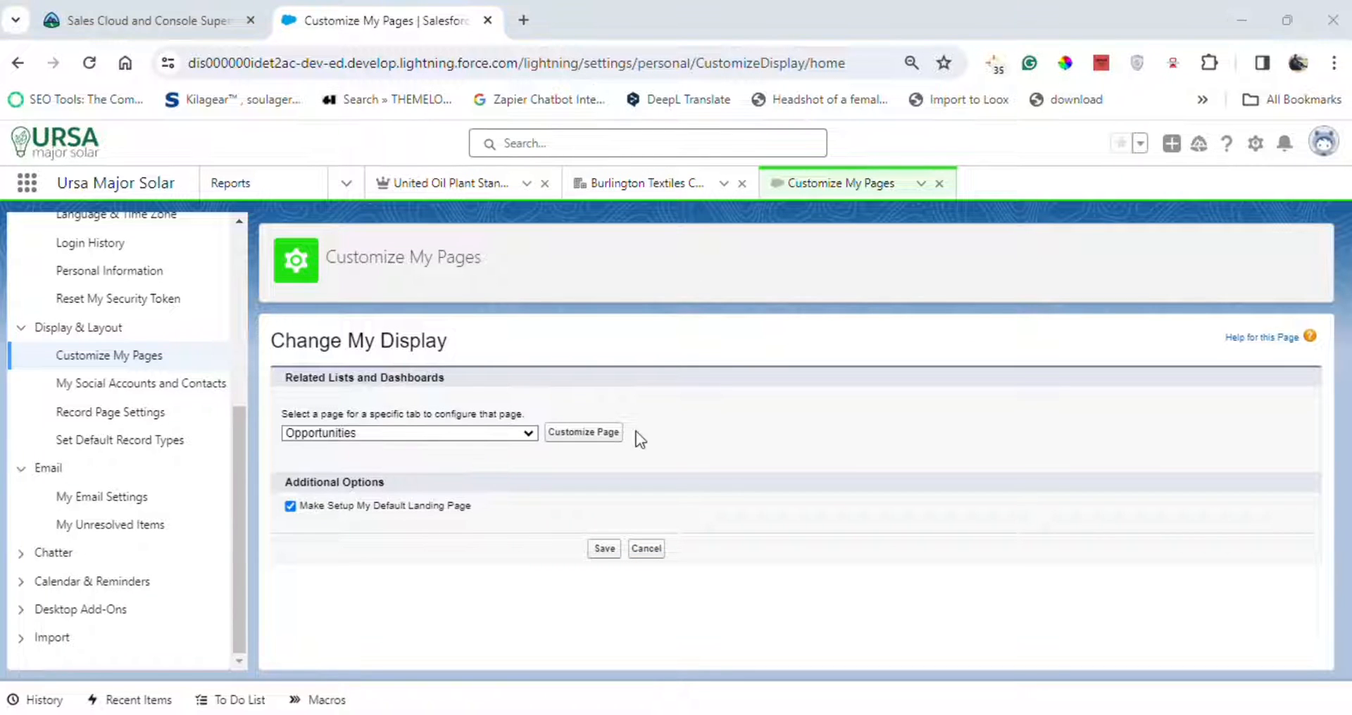
pyautogui.click(602, 431)
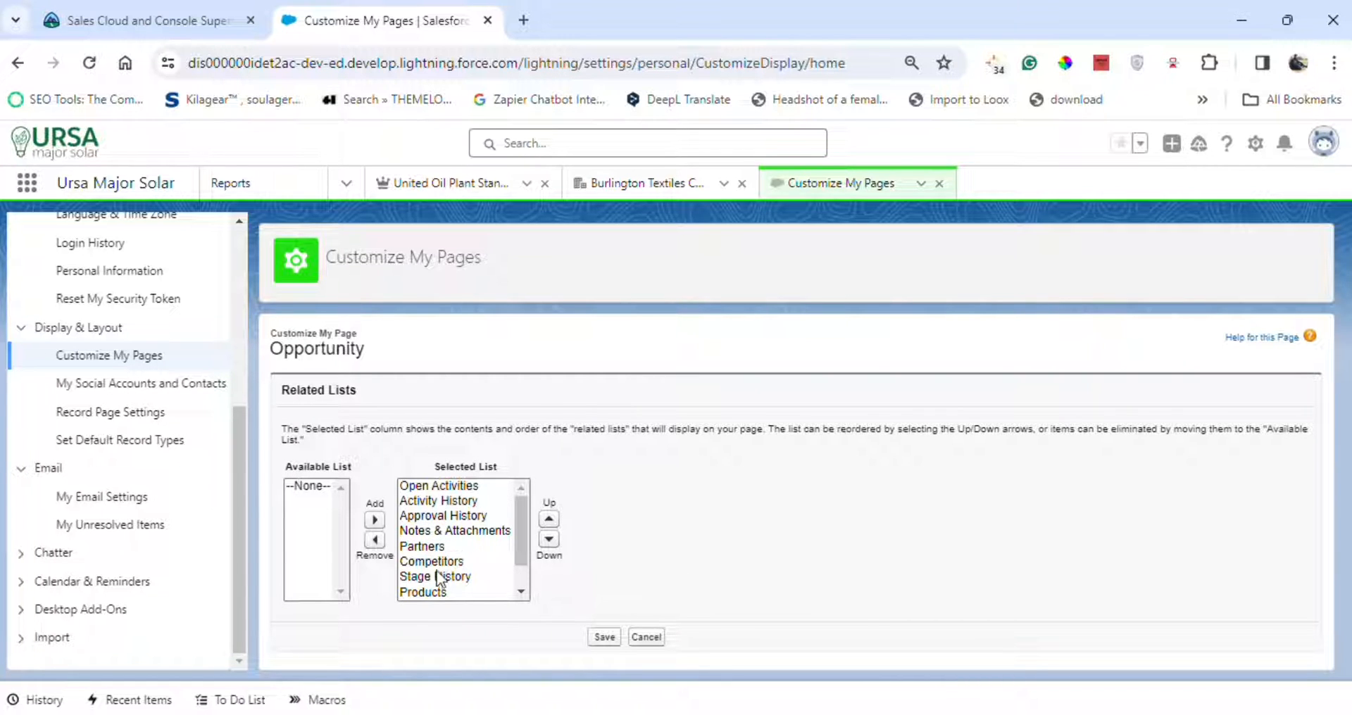
pyautogui.click(426, 590)
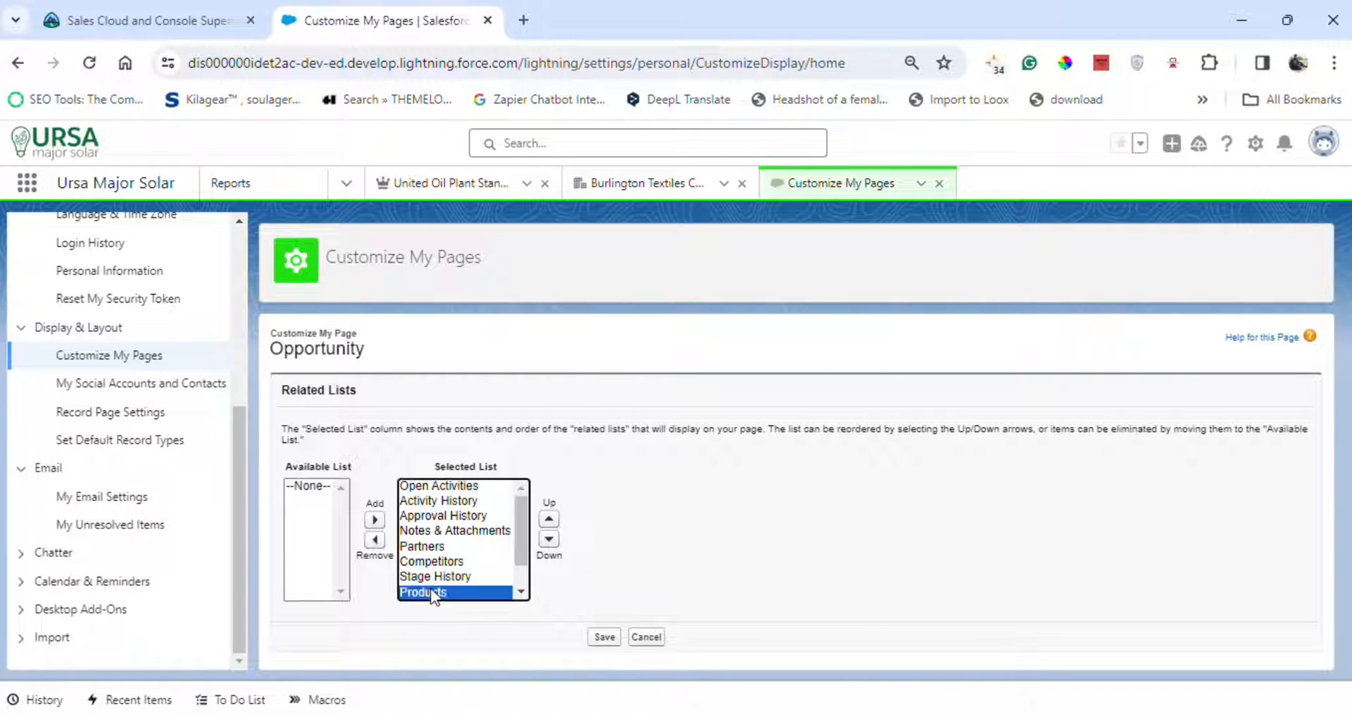
pyautogui.click(549, 520)
pyautogui.click(549, 520)
pyautogui.click(549, 520)
pyautogui.click(549, 520)
pyautogui.click(550, 519)
pyautogui.click(549, 520)
pyautogui.click(549, 519)
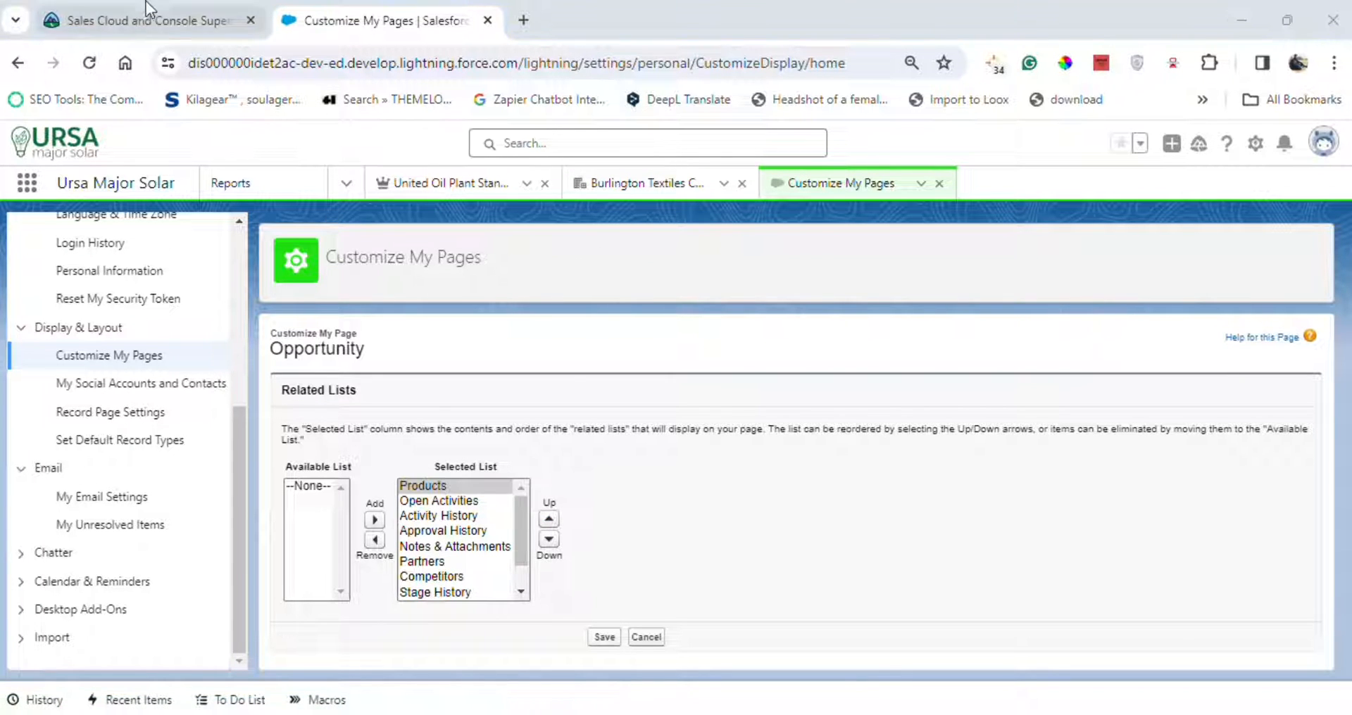
# Check the display settings requirement in the Trailhead challenge instructions and save the Opportunity related list order.
pyautogui.click(148, 19)
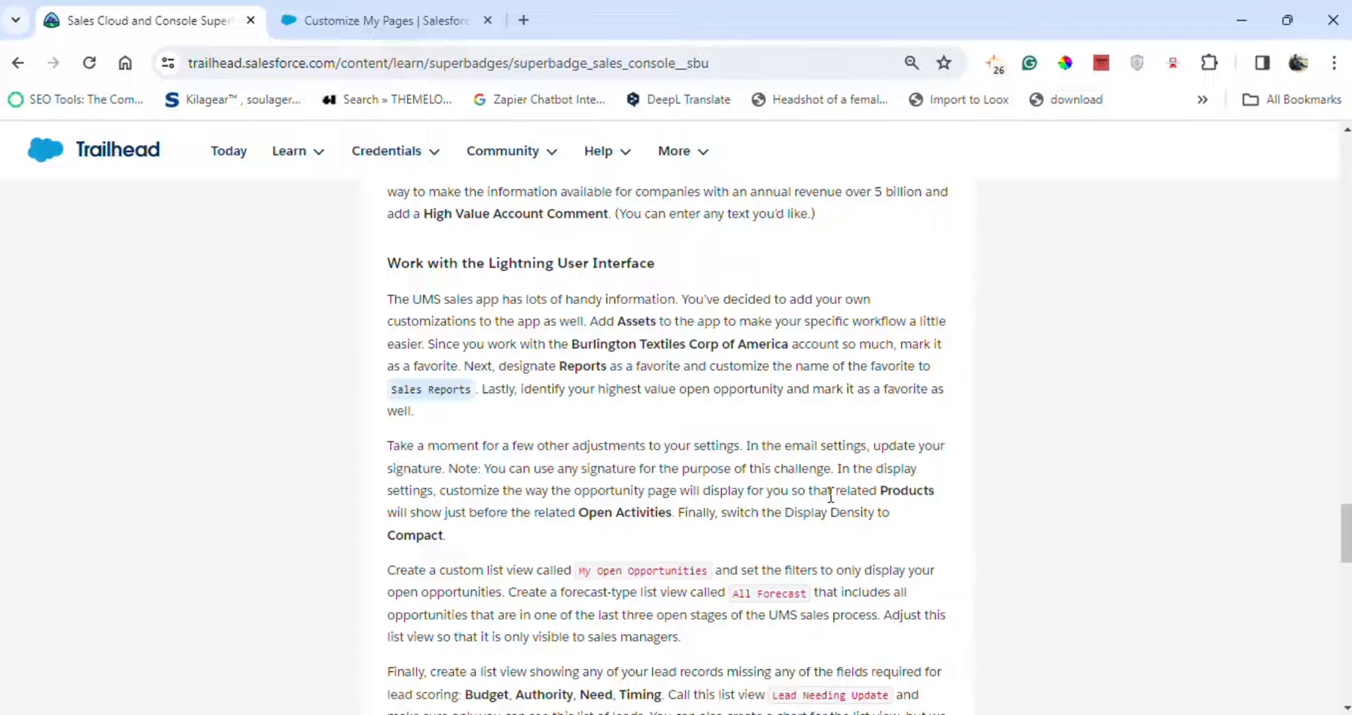
pyautogui.doubleClick(885, 493)
pyautogui.moveTo(577, 513); pyautogui.dragTo(674, 512)
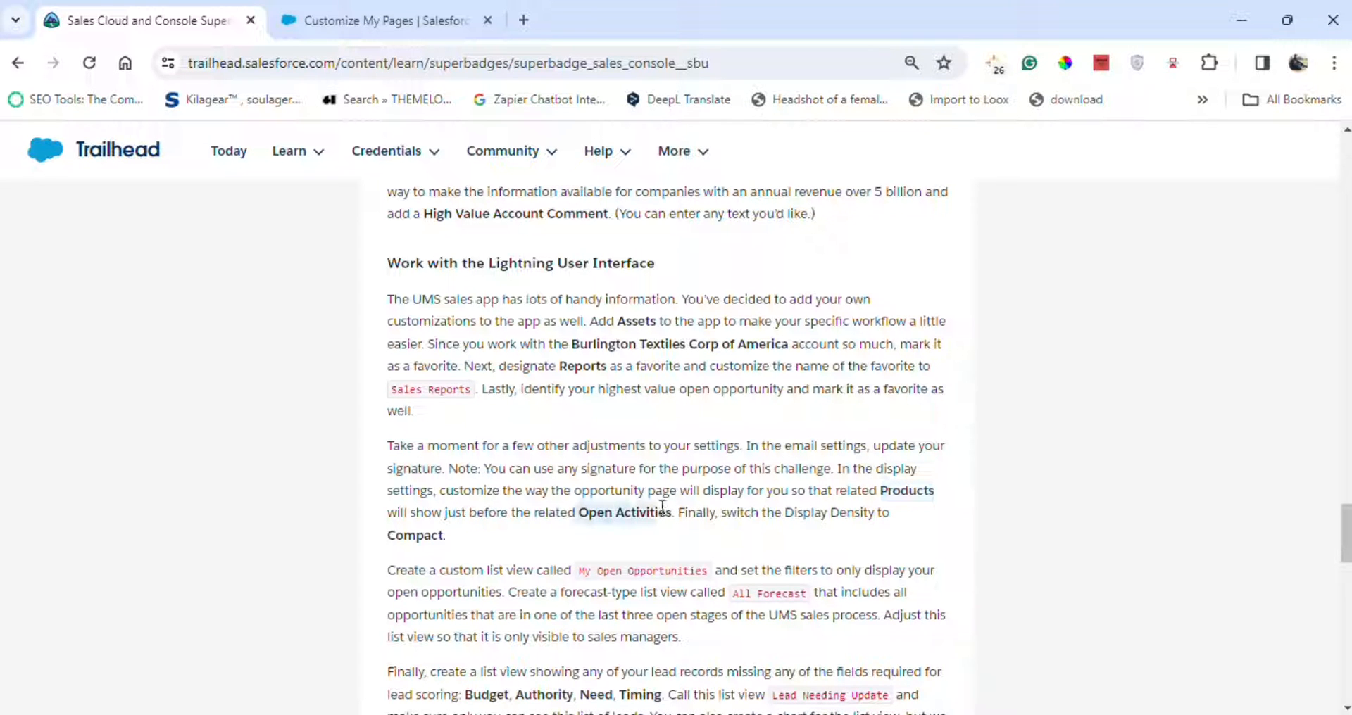
pyautogui.click(377, 21)
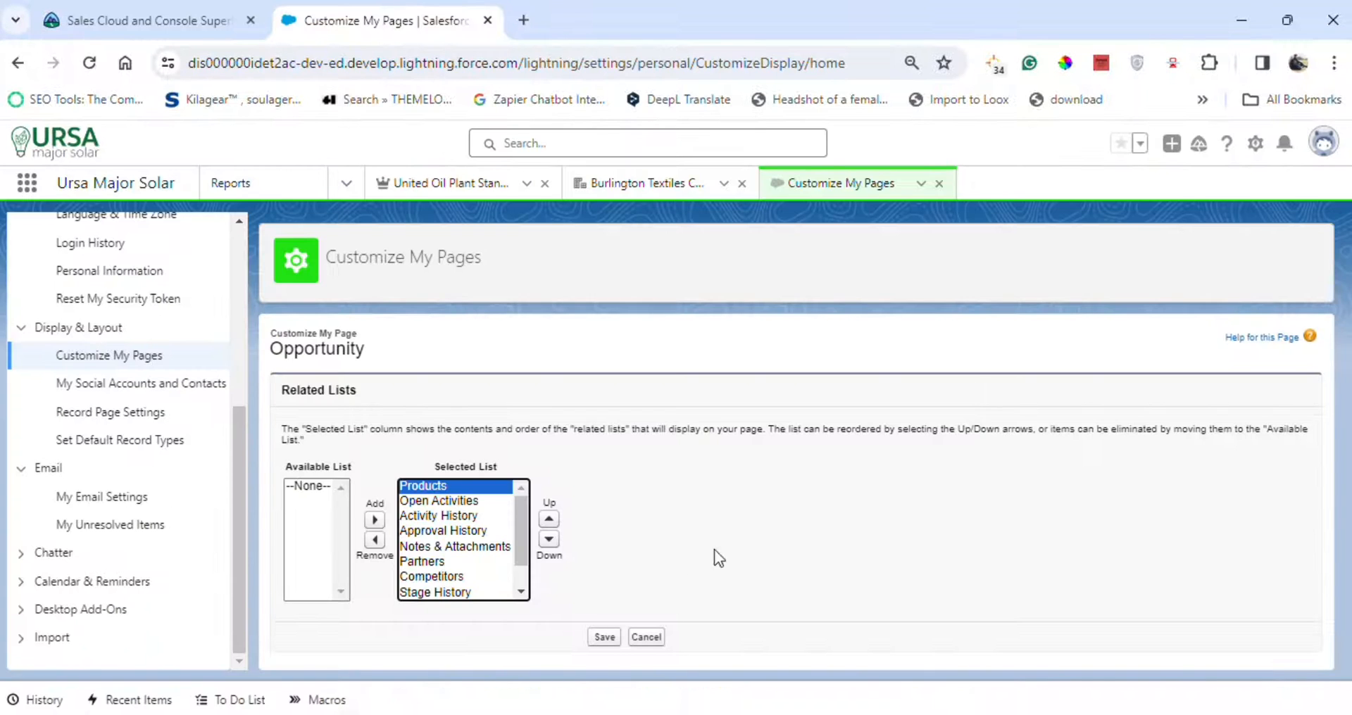
pyautogui.click(607, 638)
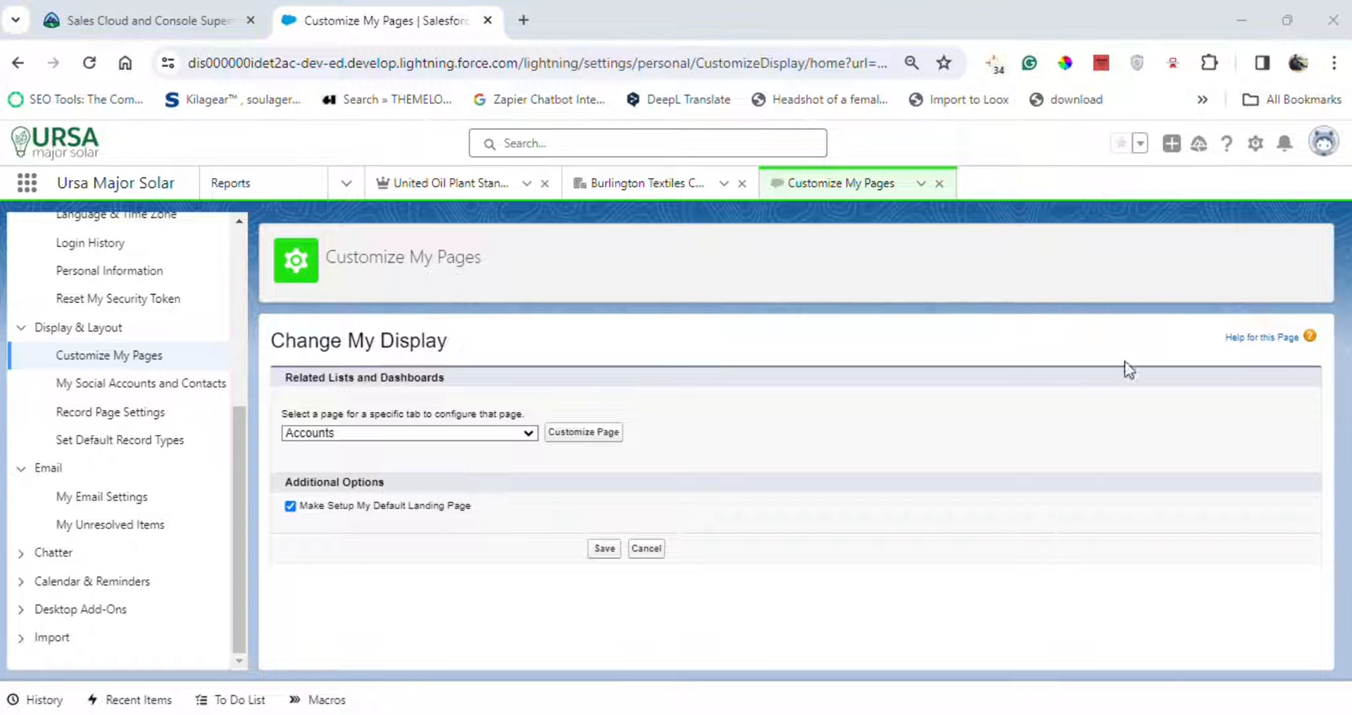
# Switch the display density to Compact and refresh the page.
pyautogui.click(1255, 144)
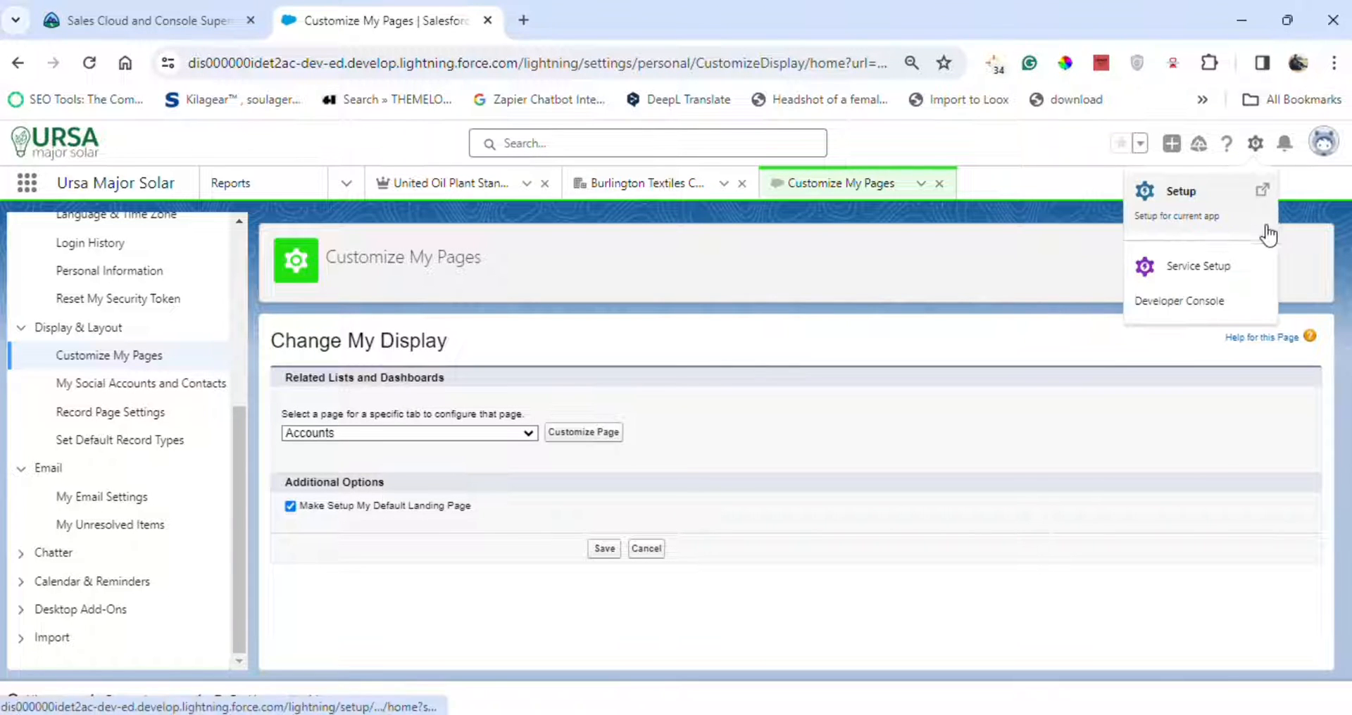
pyautogui.click(1325, 144)
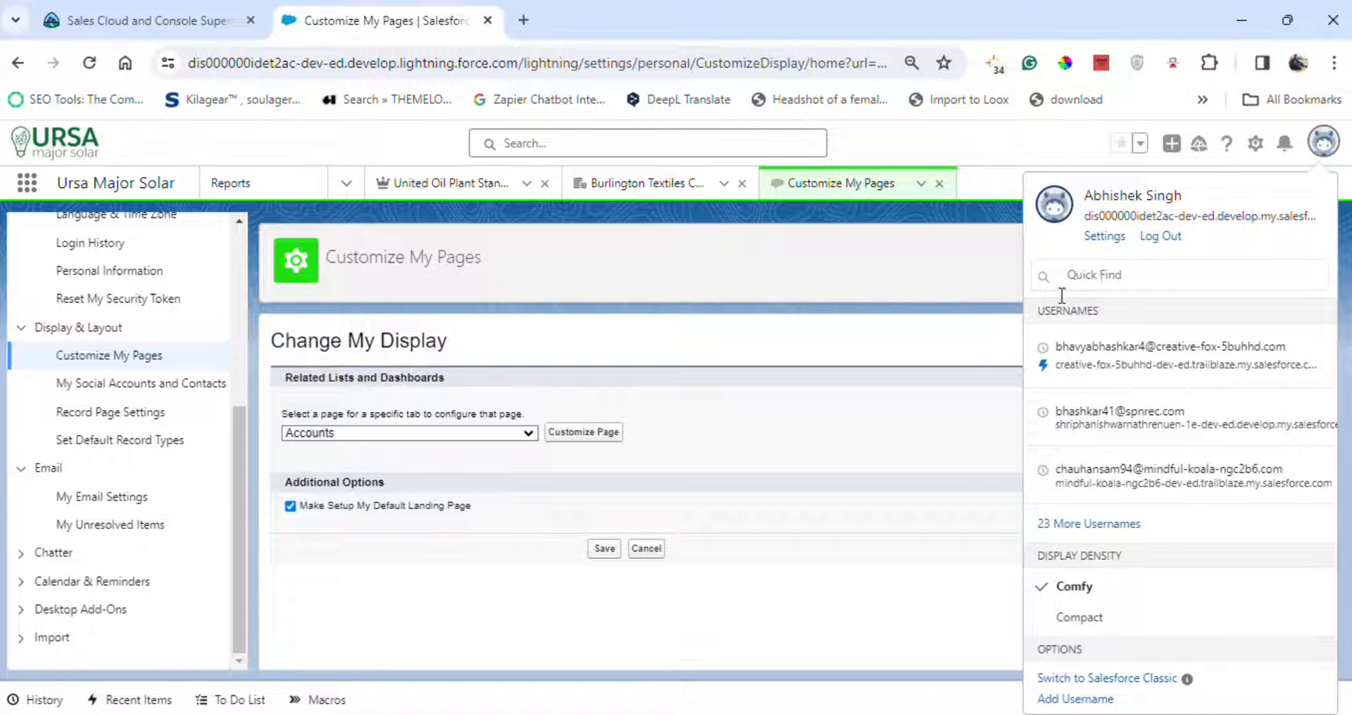
pyautogui.click(1121, 618)
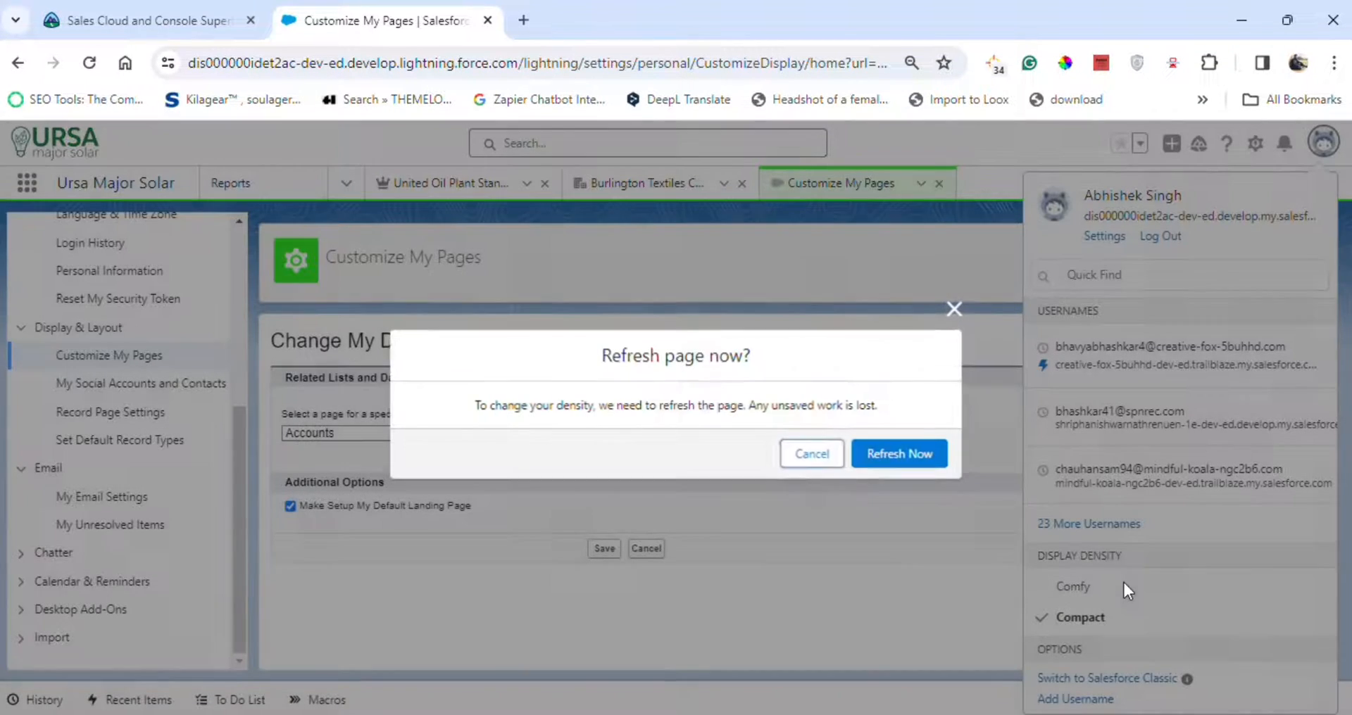
pyautogui.click(928, 461)
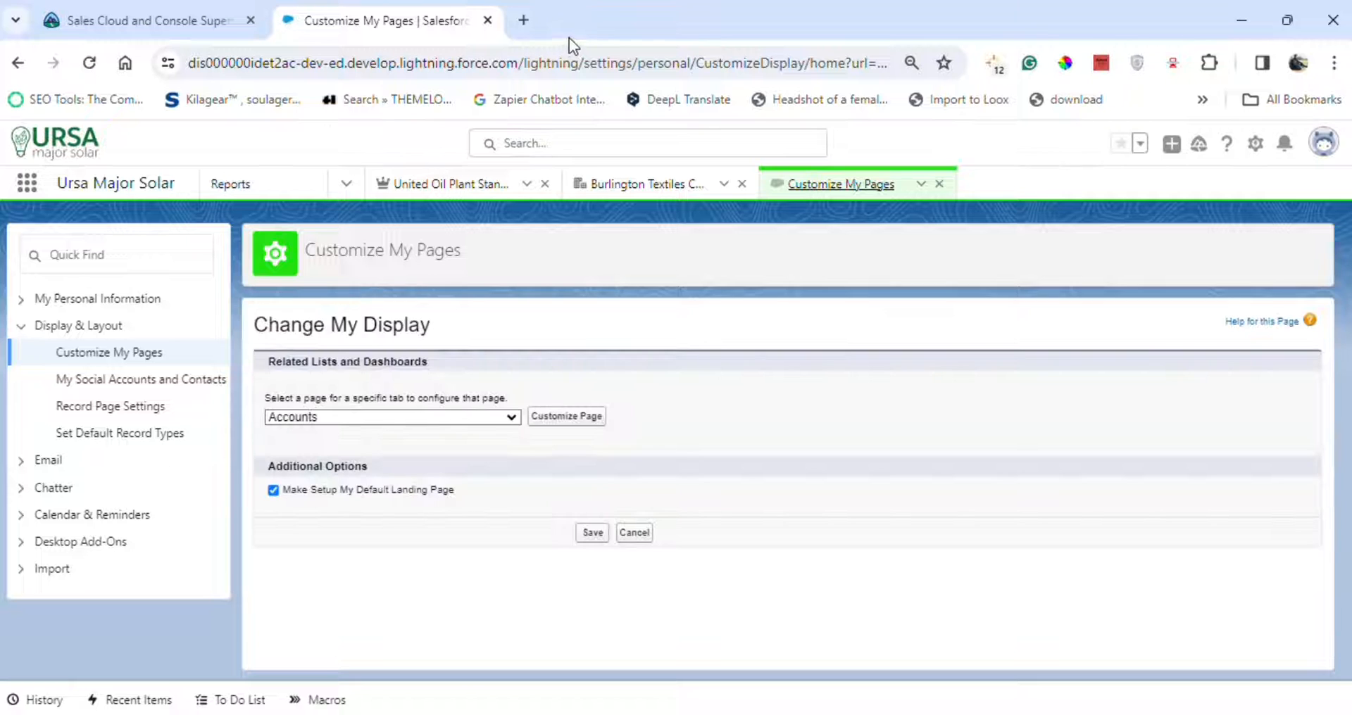
pyautogui.click(353, 186)
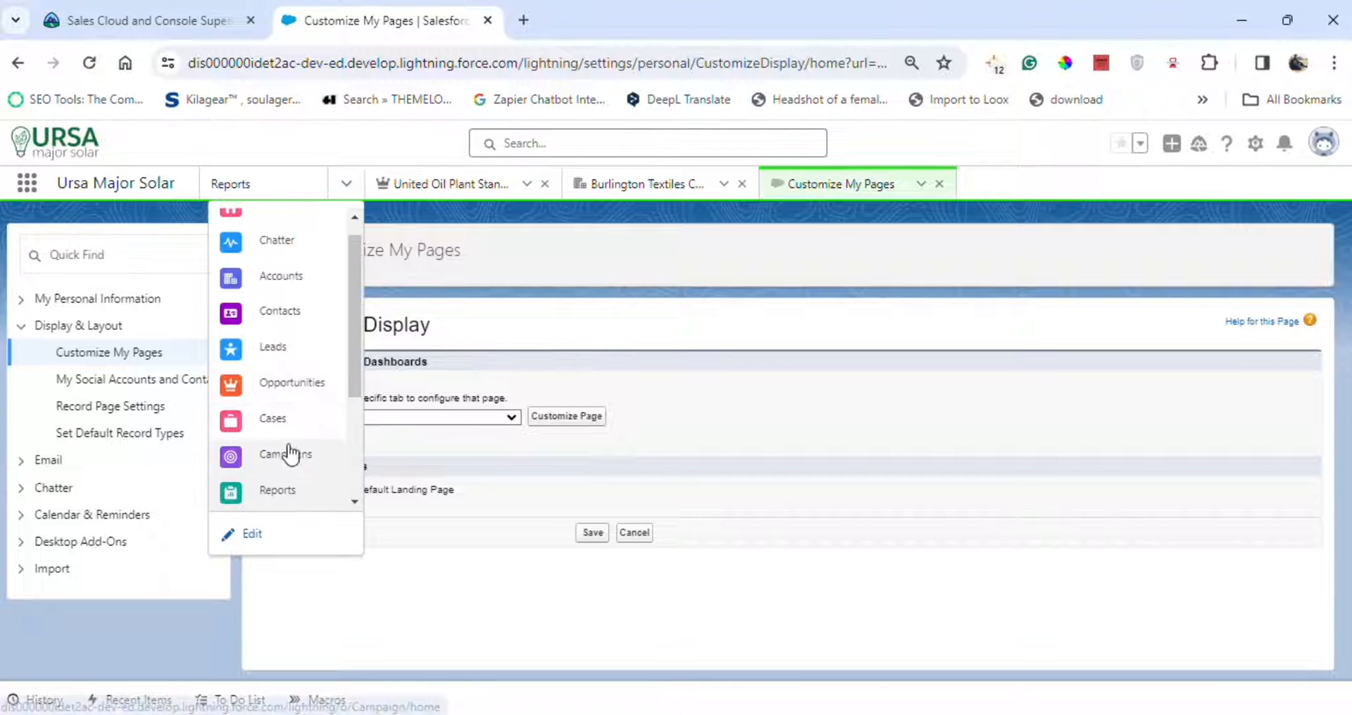
pyautogui.click(308, 390)
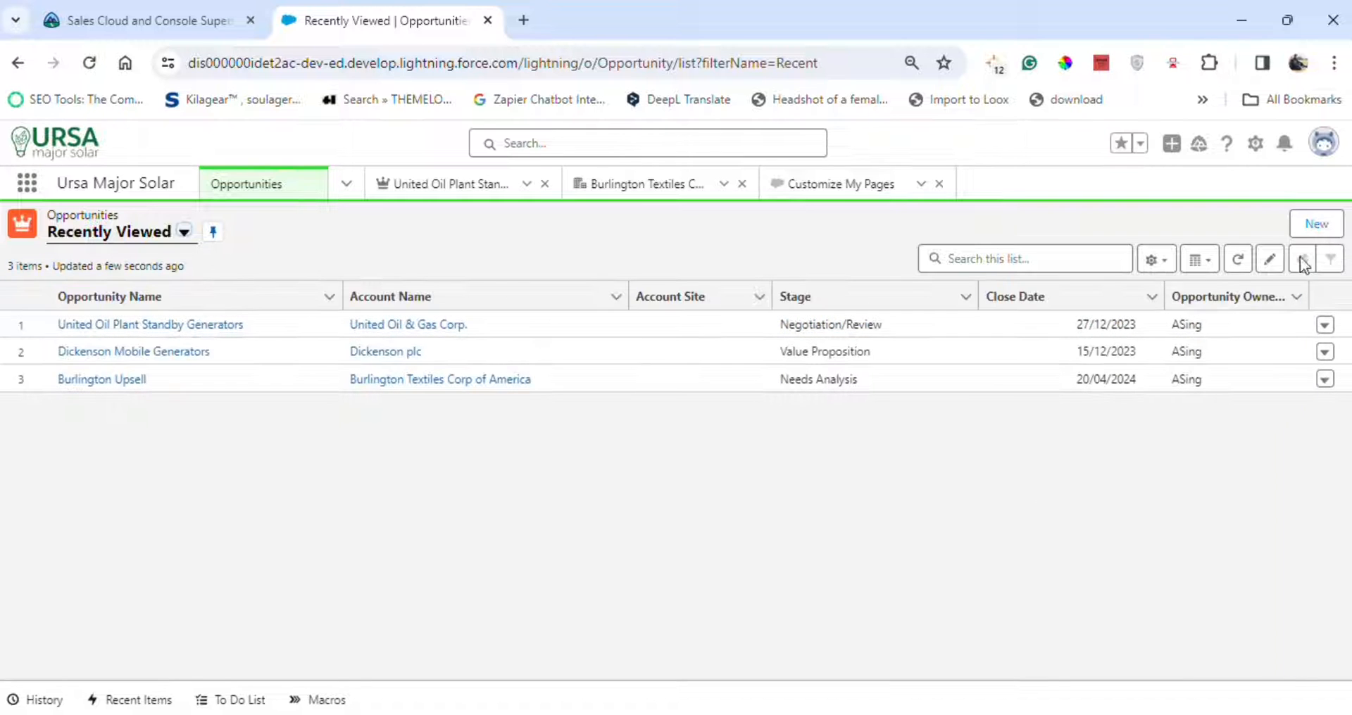
pyautogui.click(1314, 225)
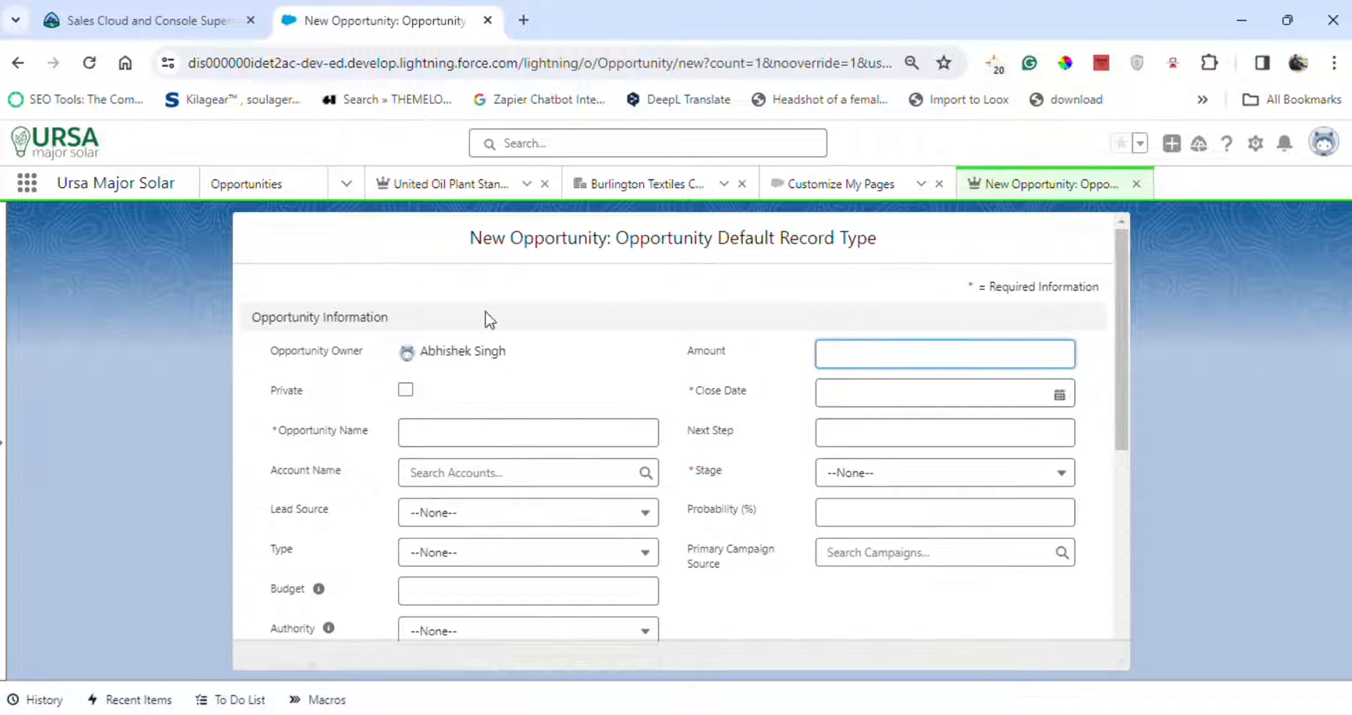
# Copy the list view name My Open Opportunities from the Trailhead challenge instructions.
pyautogui.click(160, 10)
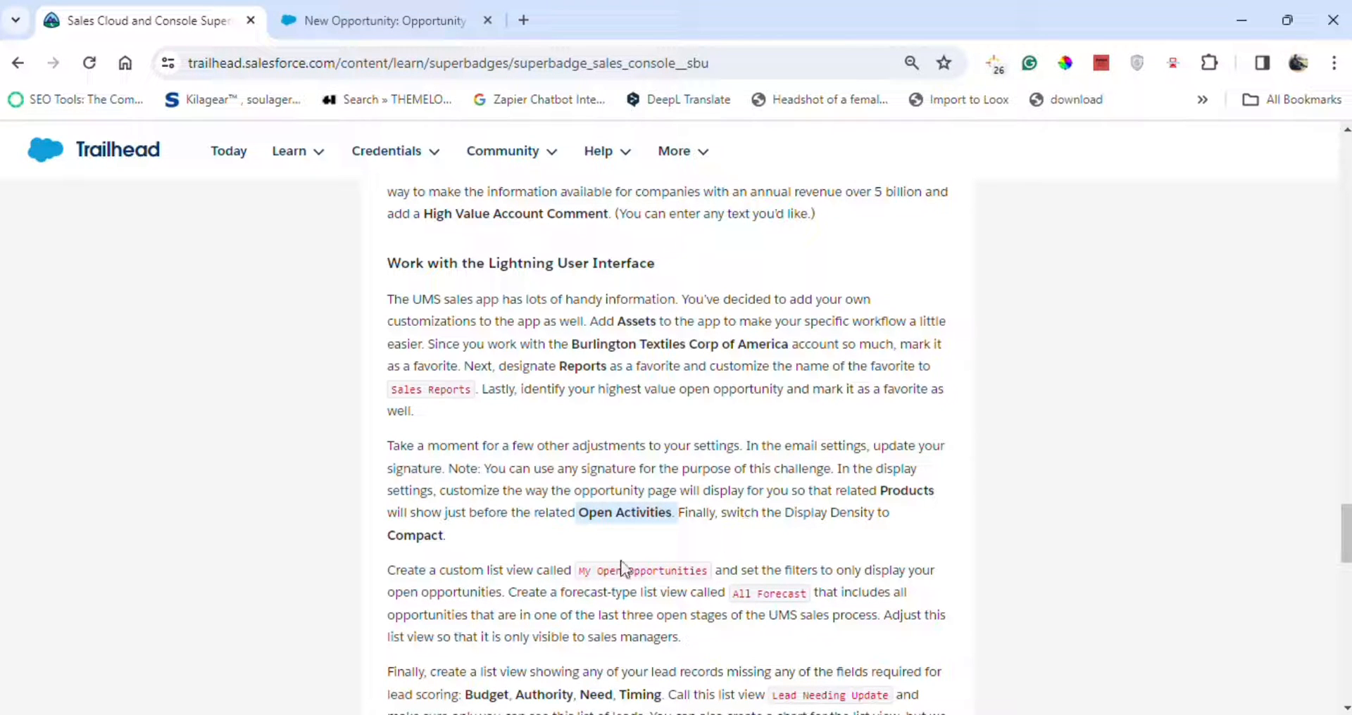
pyautogui.scroll(-3, 590, 474)
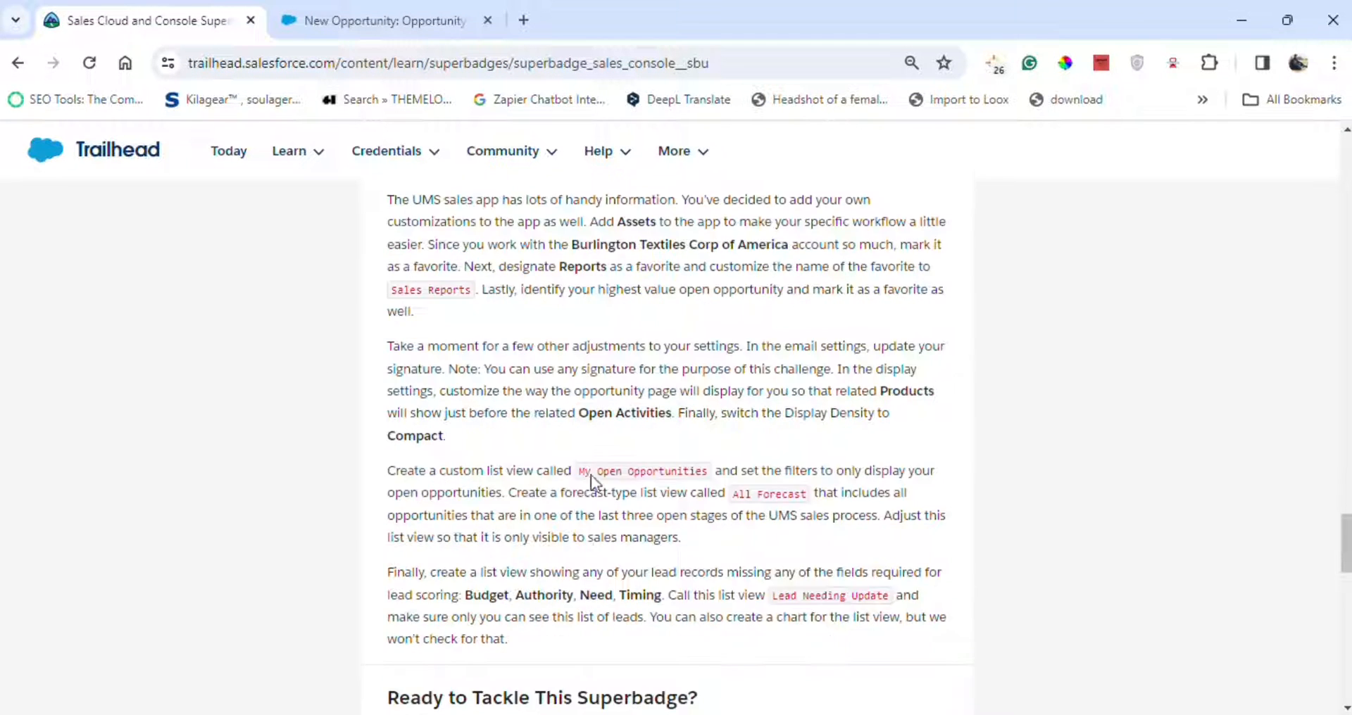
pyautogui.moveTo(579, 376); pyautogui.dragTo(716, 375)
pyautogui.hotkey('ctrl', 'c')
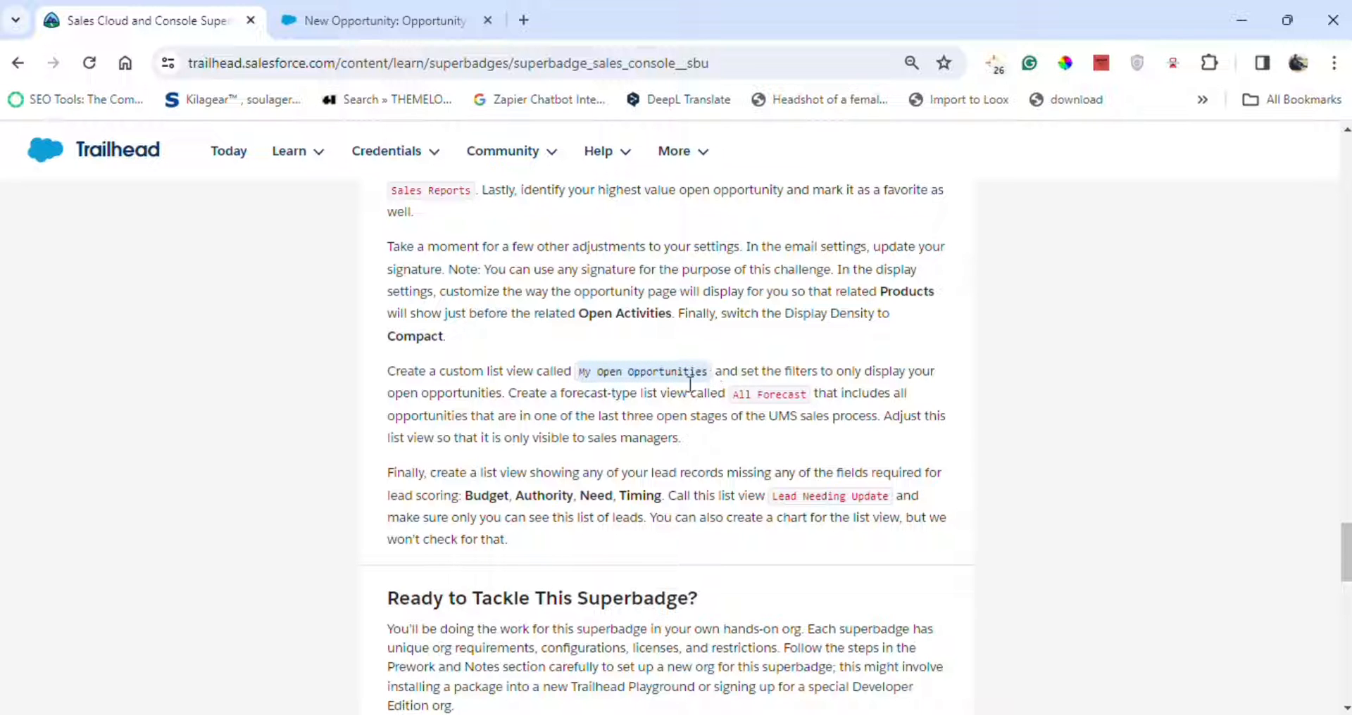
# Cancel the new opportunity form.
pyautogui.click(435, 20)
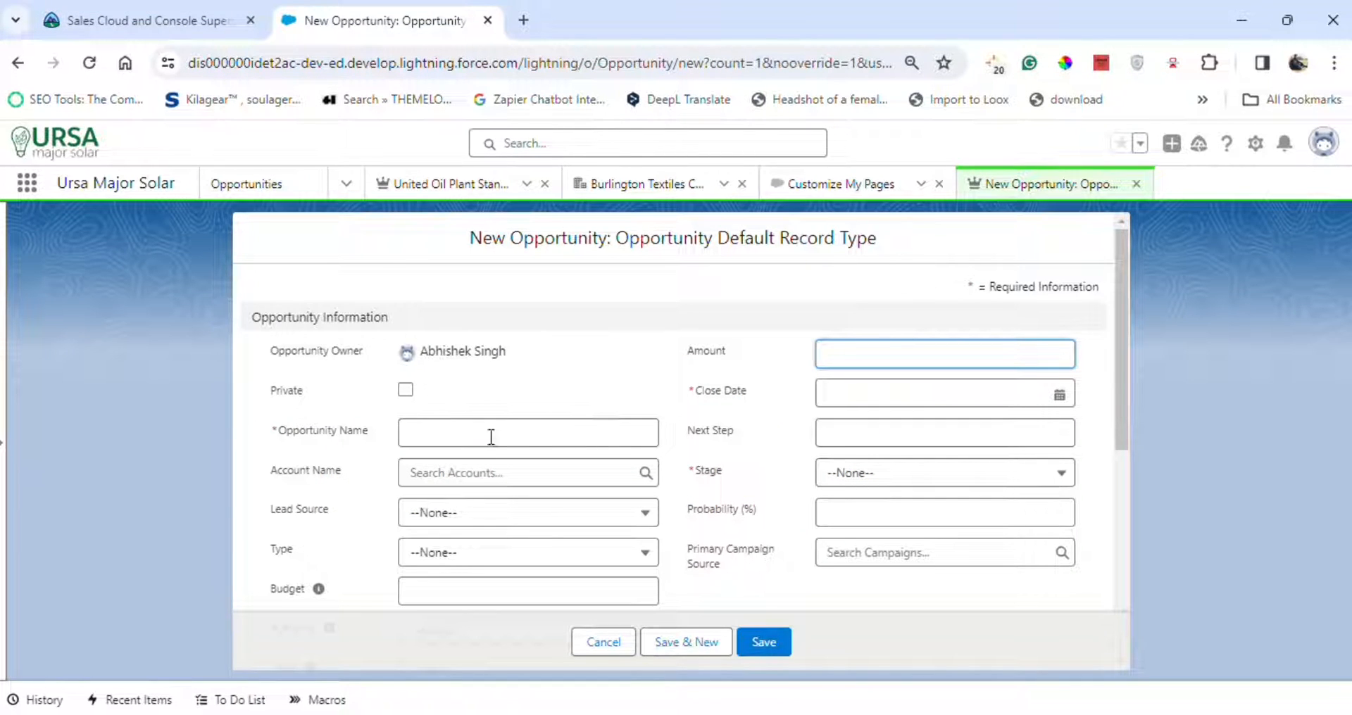
pyautogui.click(158, 6)
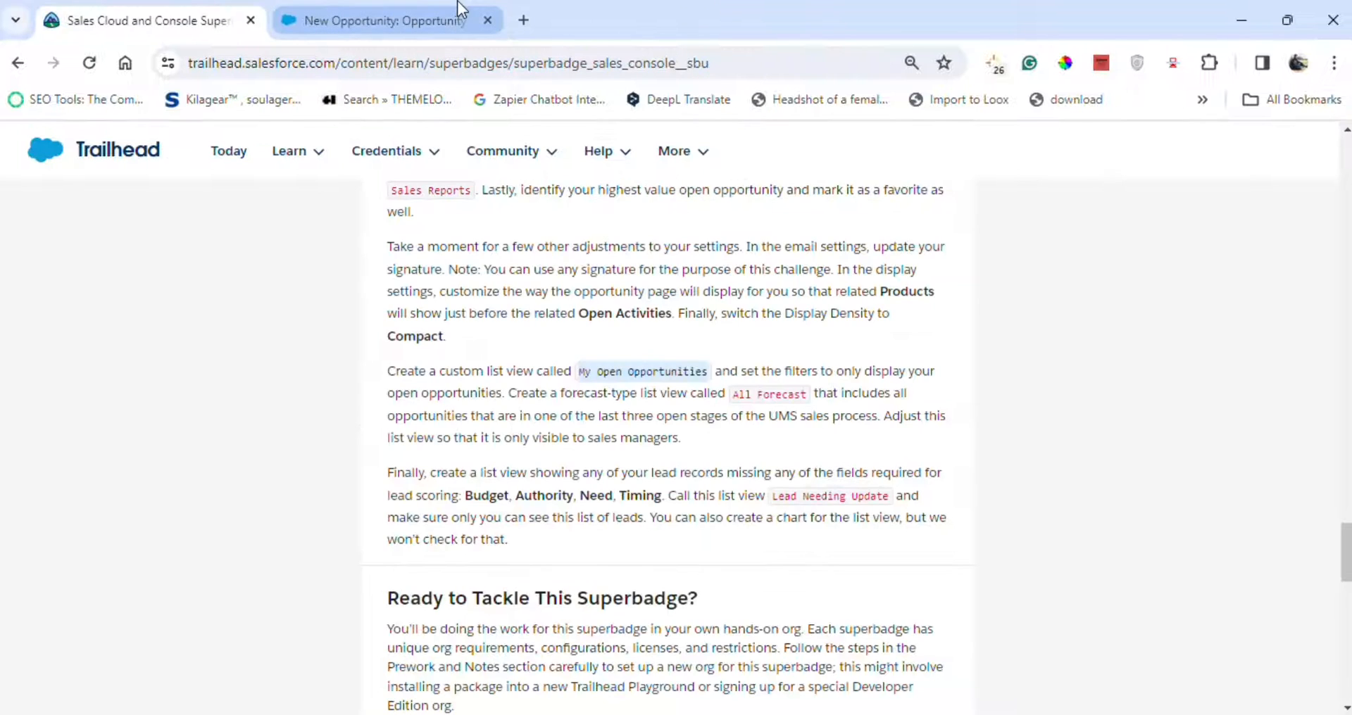
pyautogui.click(441, 6)
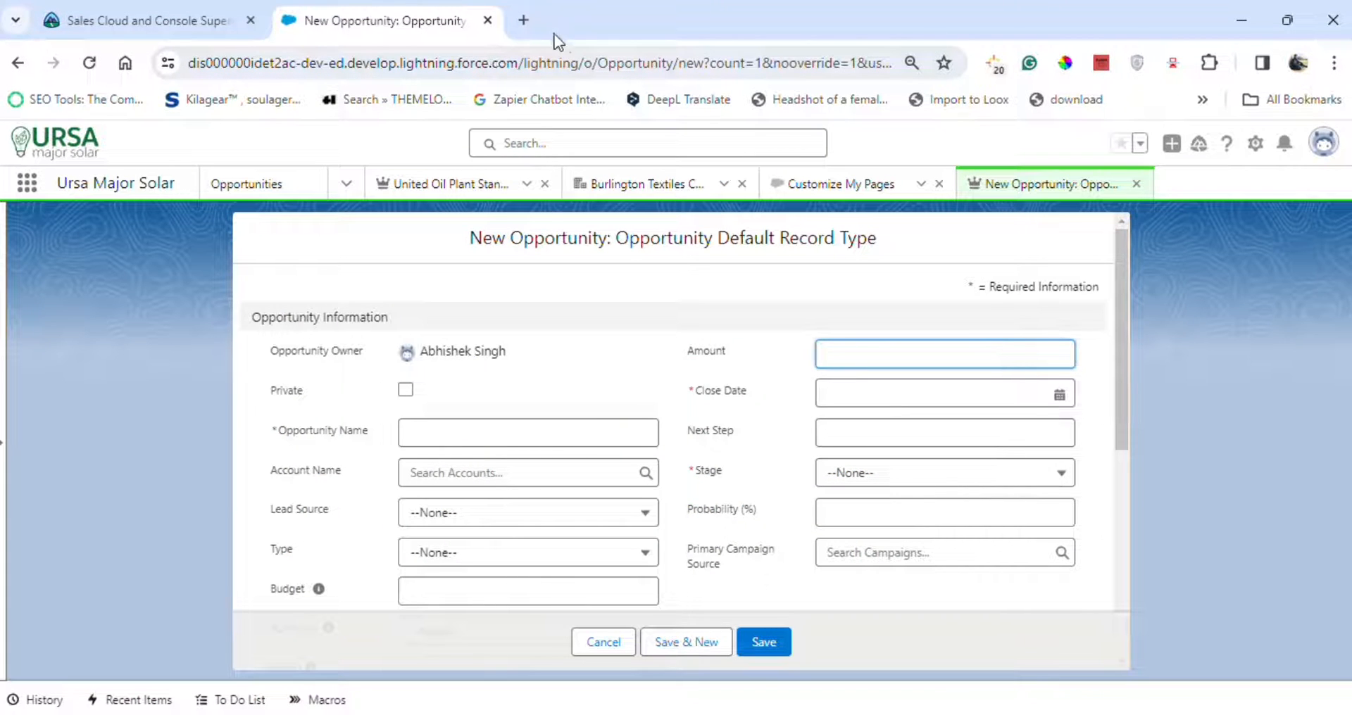
pyautogui.click(603, 643)
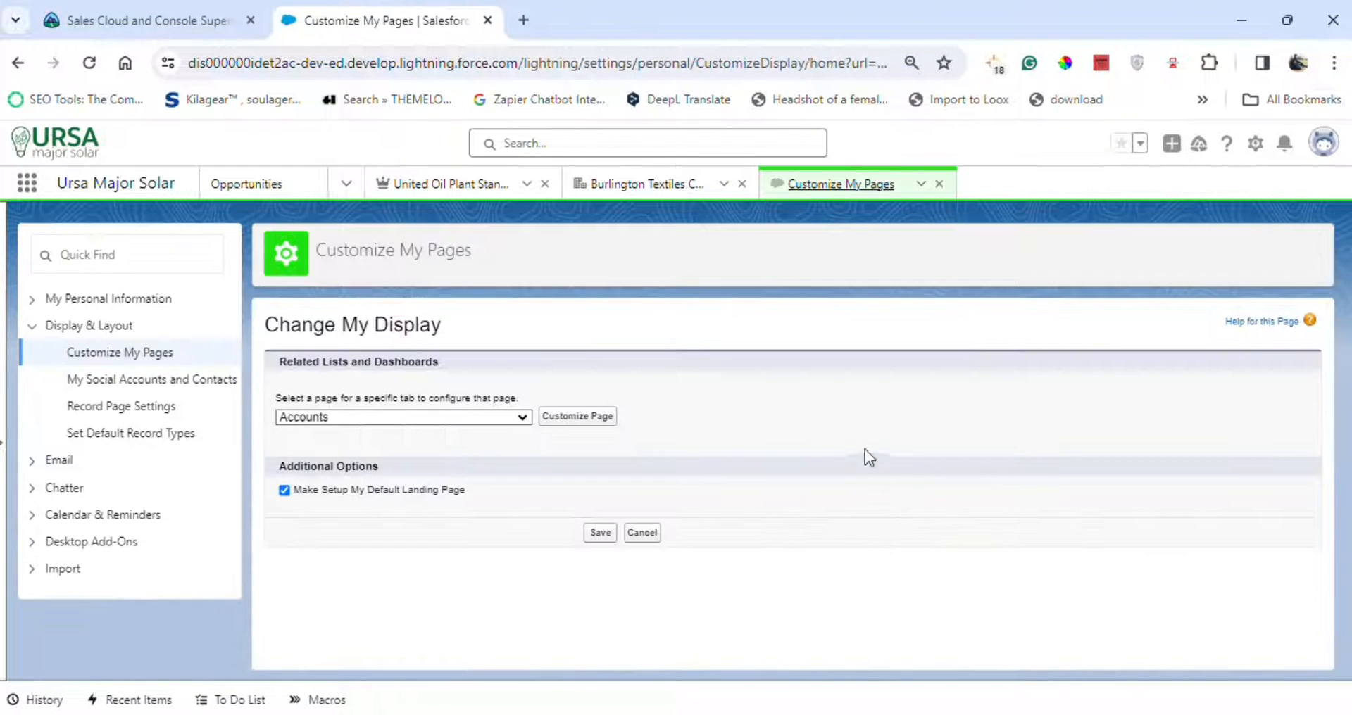
# Create a new Opportunities list view named My Open Opportunities.
pyautogui.click(278, 184)
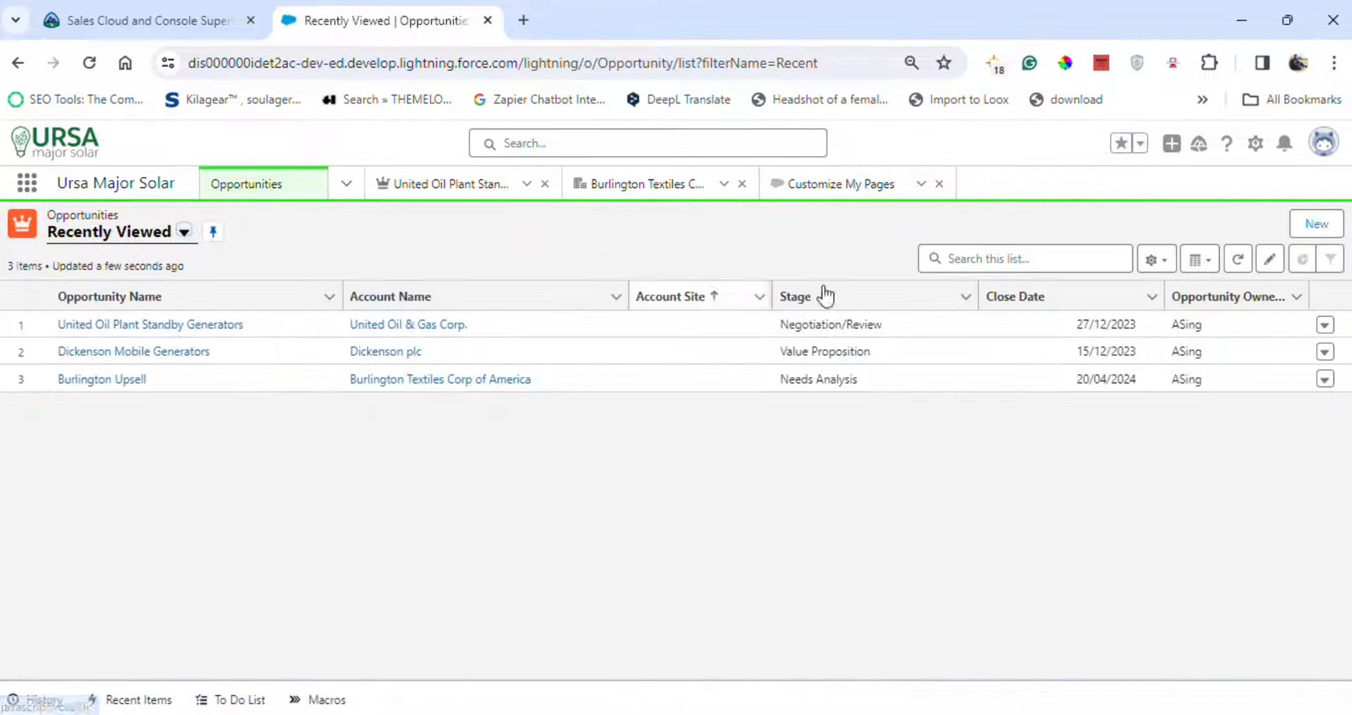
pyautogui.click(1155, 271)
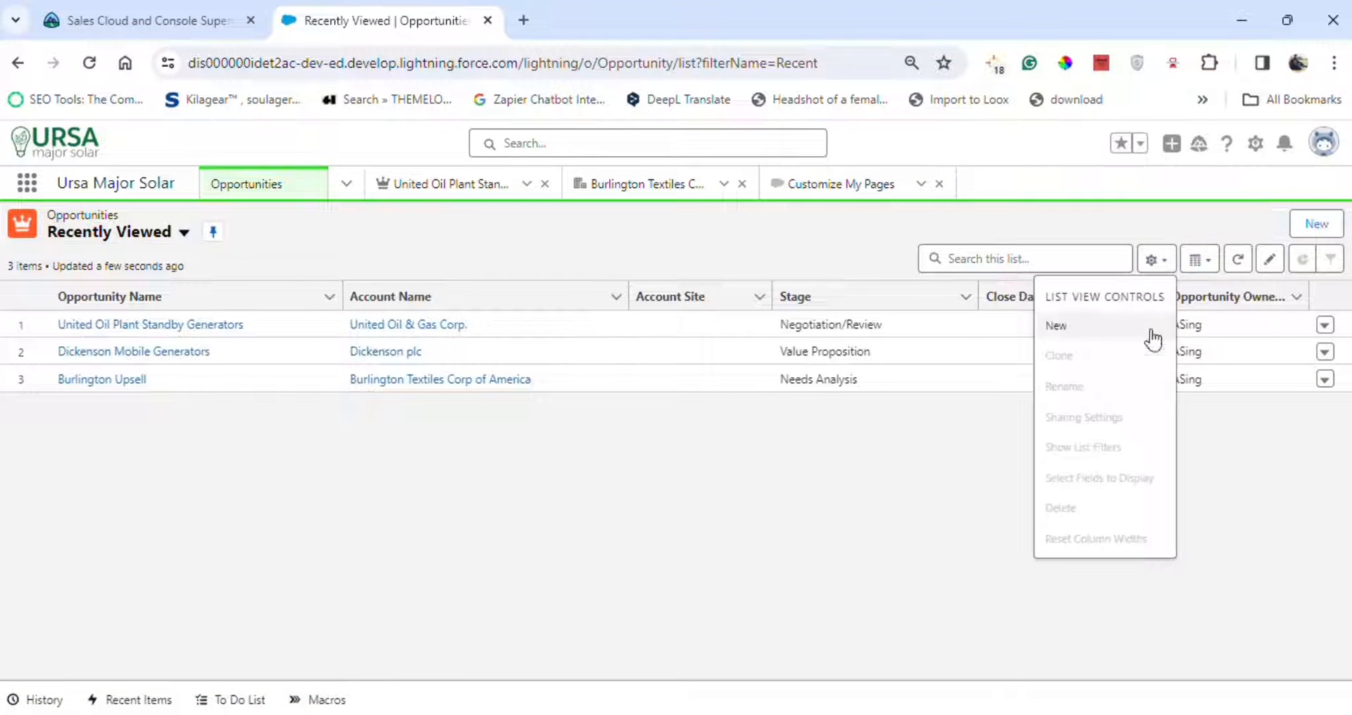
pyautogui.click(1105, 327)
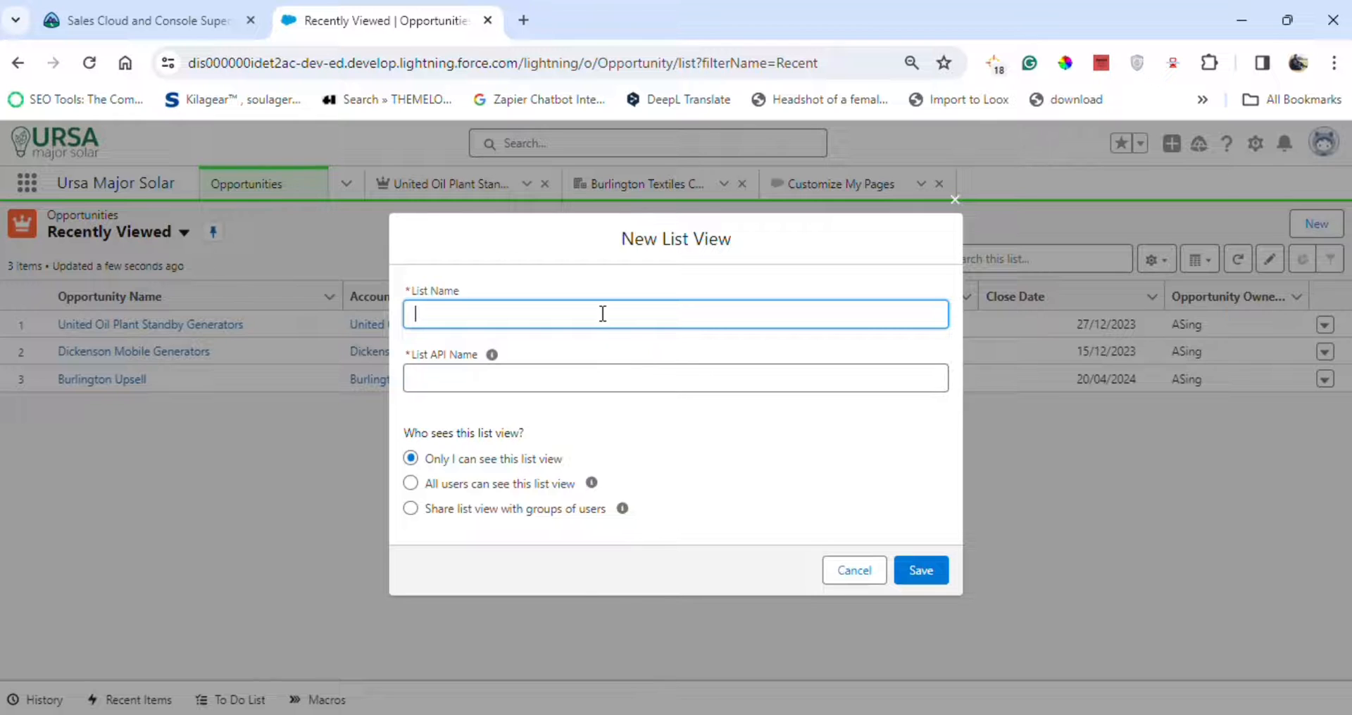
pyautogui.hotkey('ctrl', 'v')
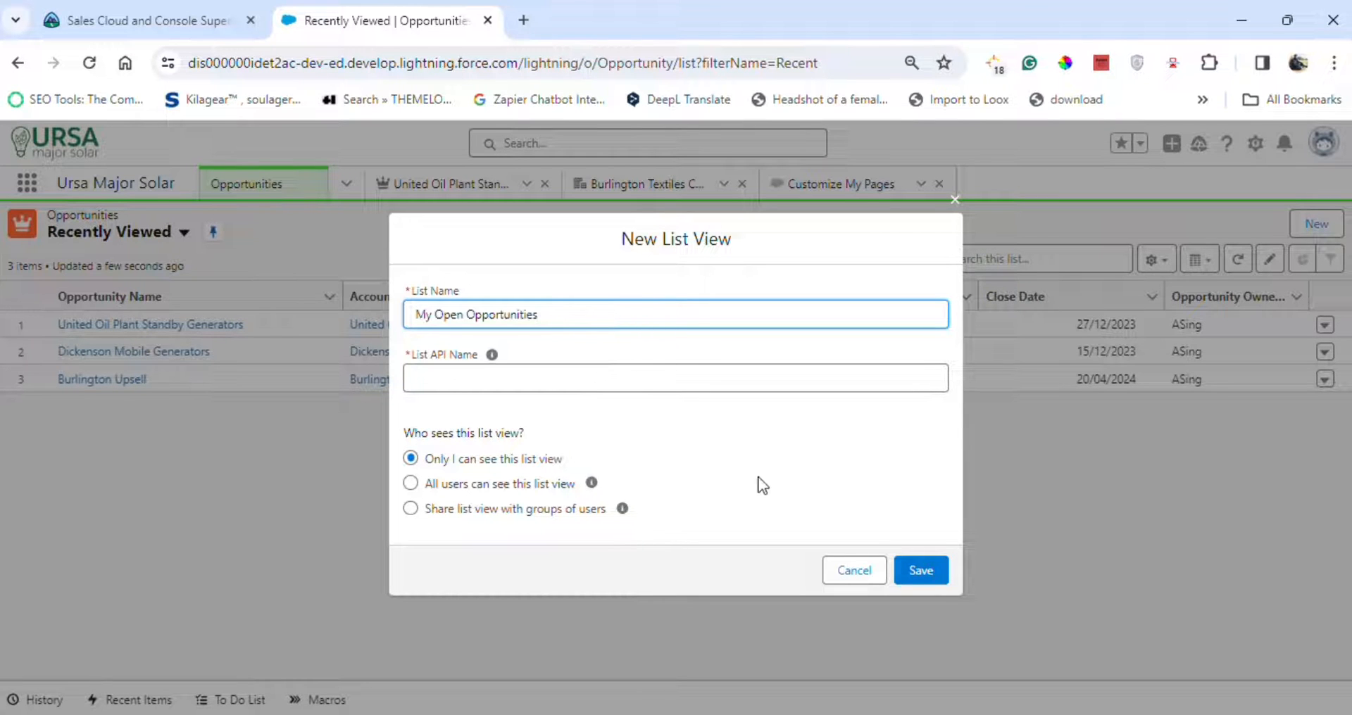
pyautogui.click(755, 445)
# Copy All Forecast from the challenge instructions and save the My Open Opportunities list view.
pyautogui.click(113, 20)
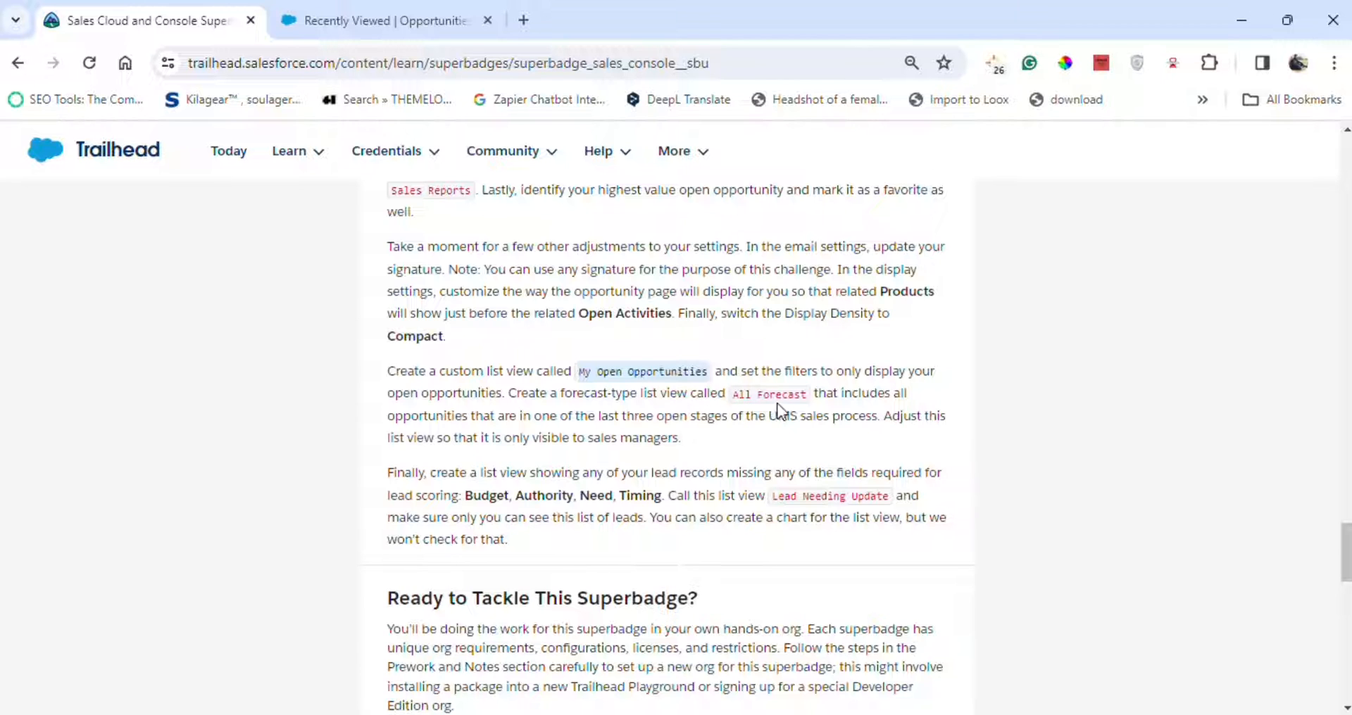
pyautogui.moveTo(508, 393); pyautogui.dragTo(837, 401)
pyautogui.click(382, 22)
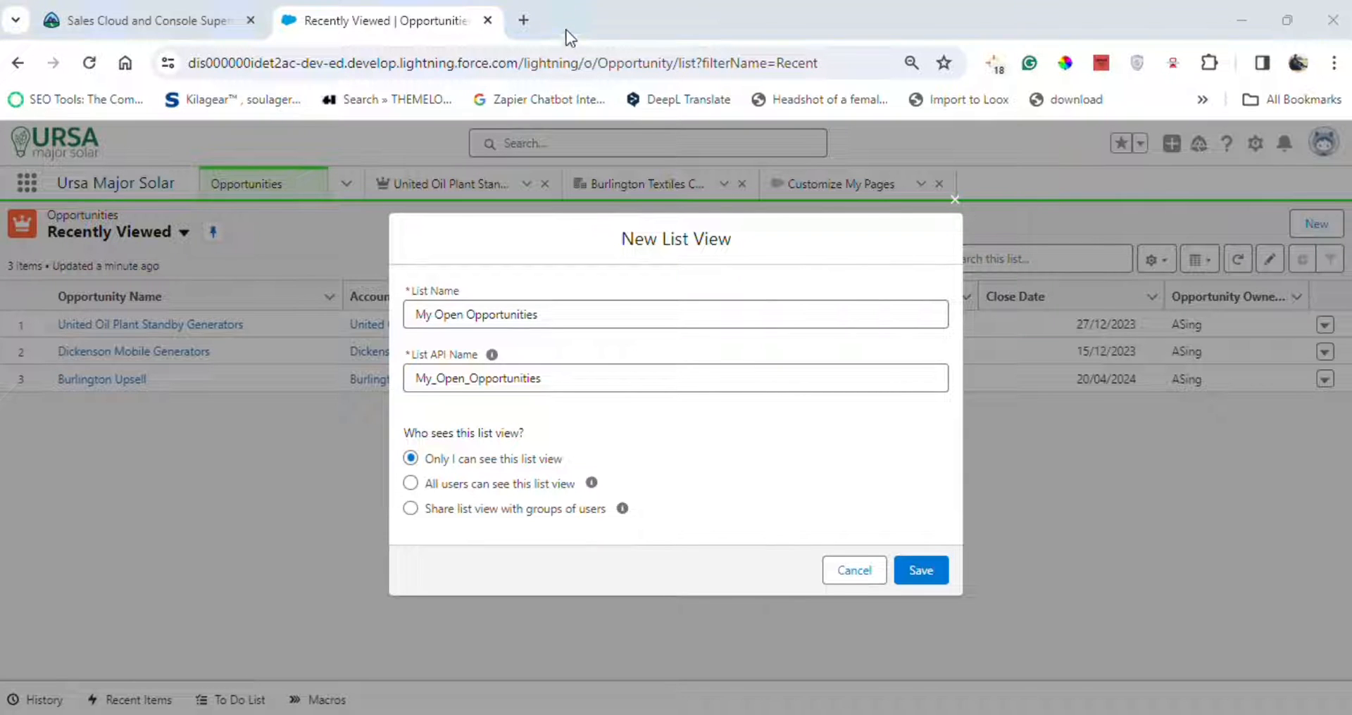
pyautogui.click(918, 574)
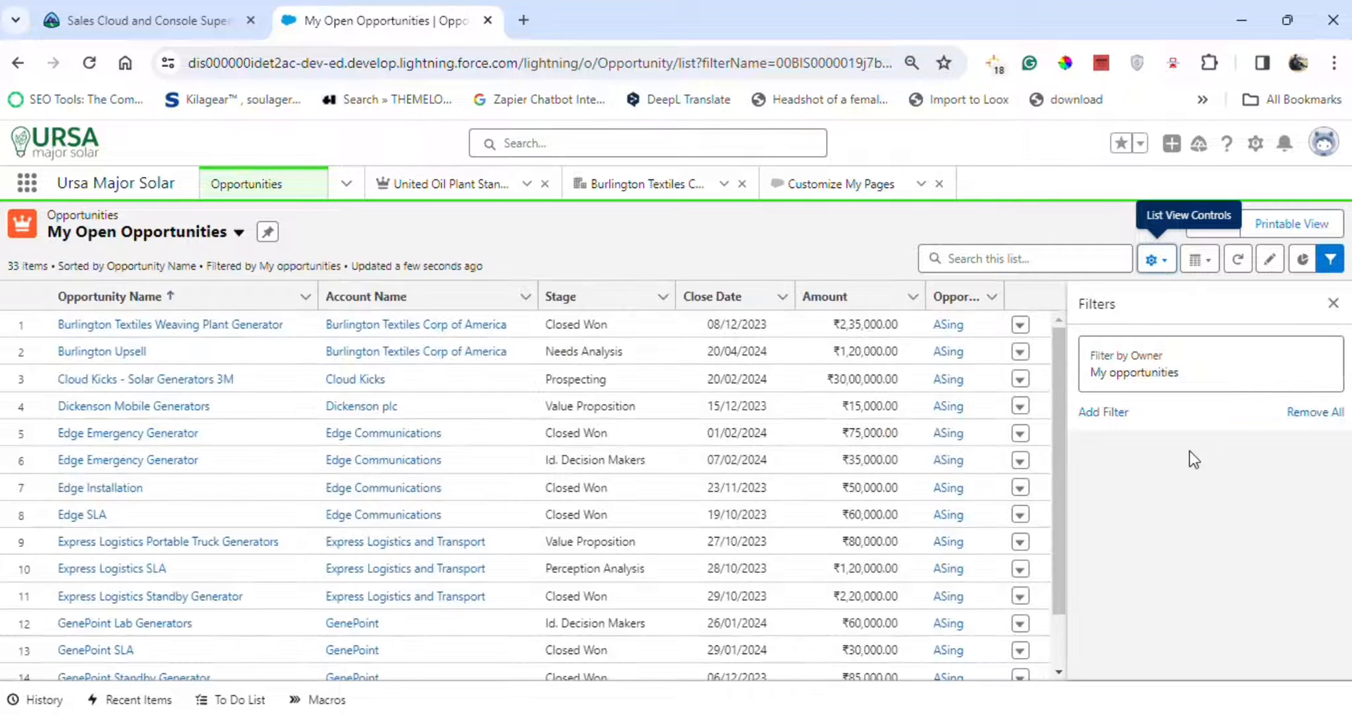
# Add a Stage equals filter selecting Prospecting through Proposal/Price Quote.
pyautogui.click(1118, 414)
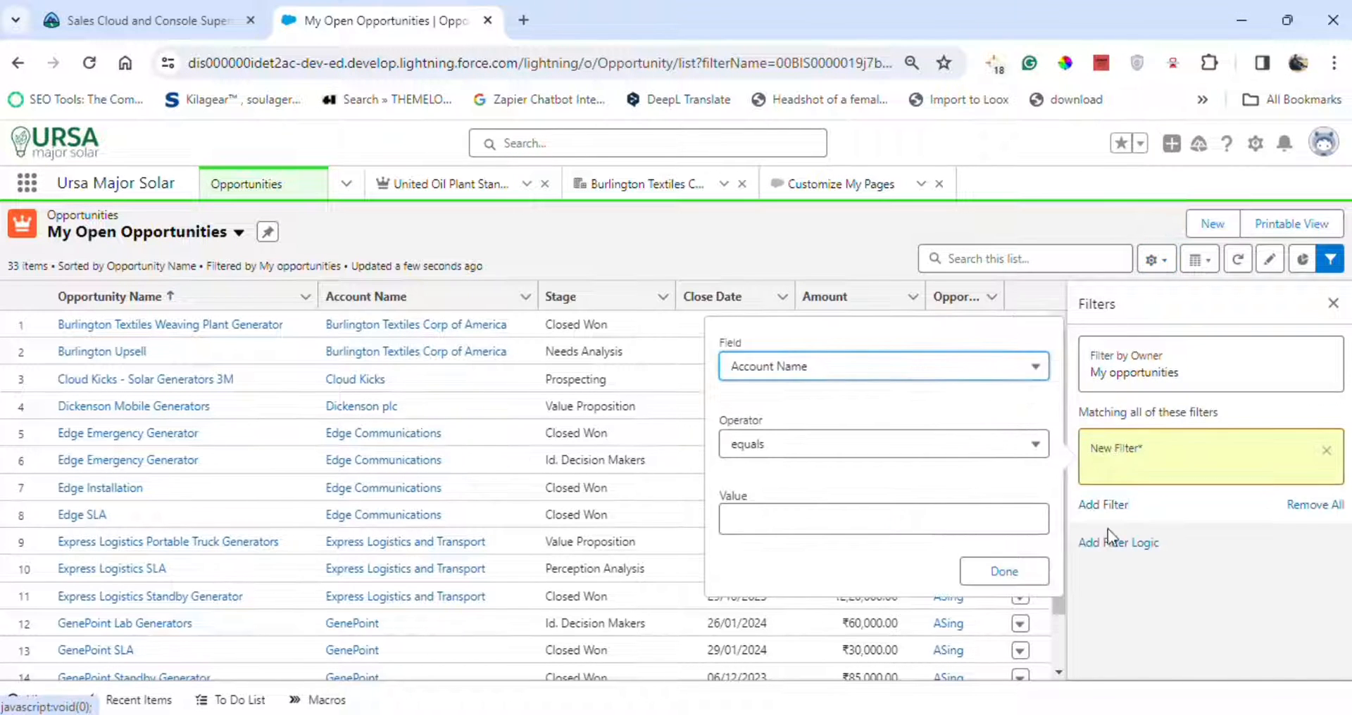
pyautogui.click(839, 373)
pyautogui.scroll(-15, 810, 528)
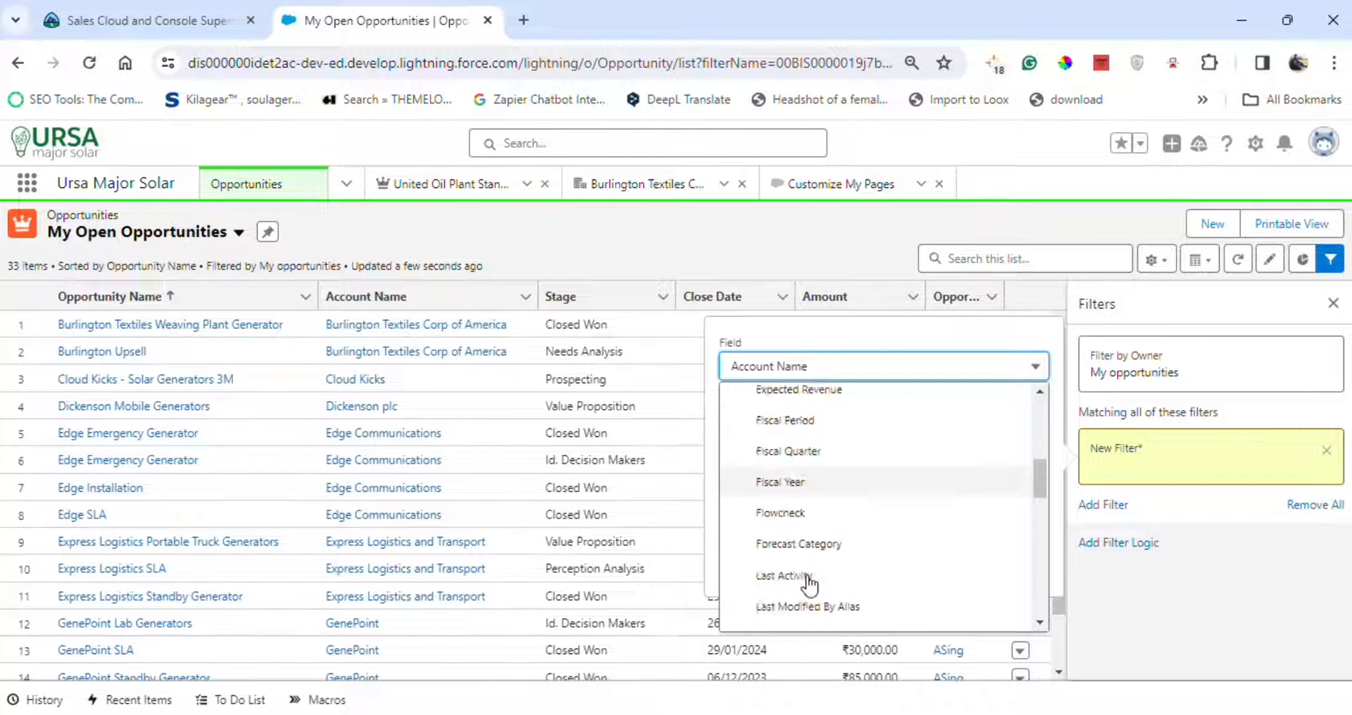
pyautogui.click(803, 459)
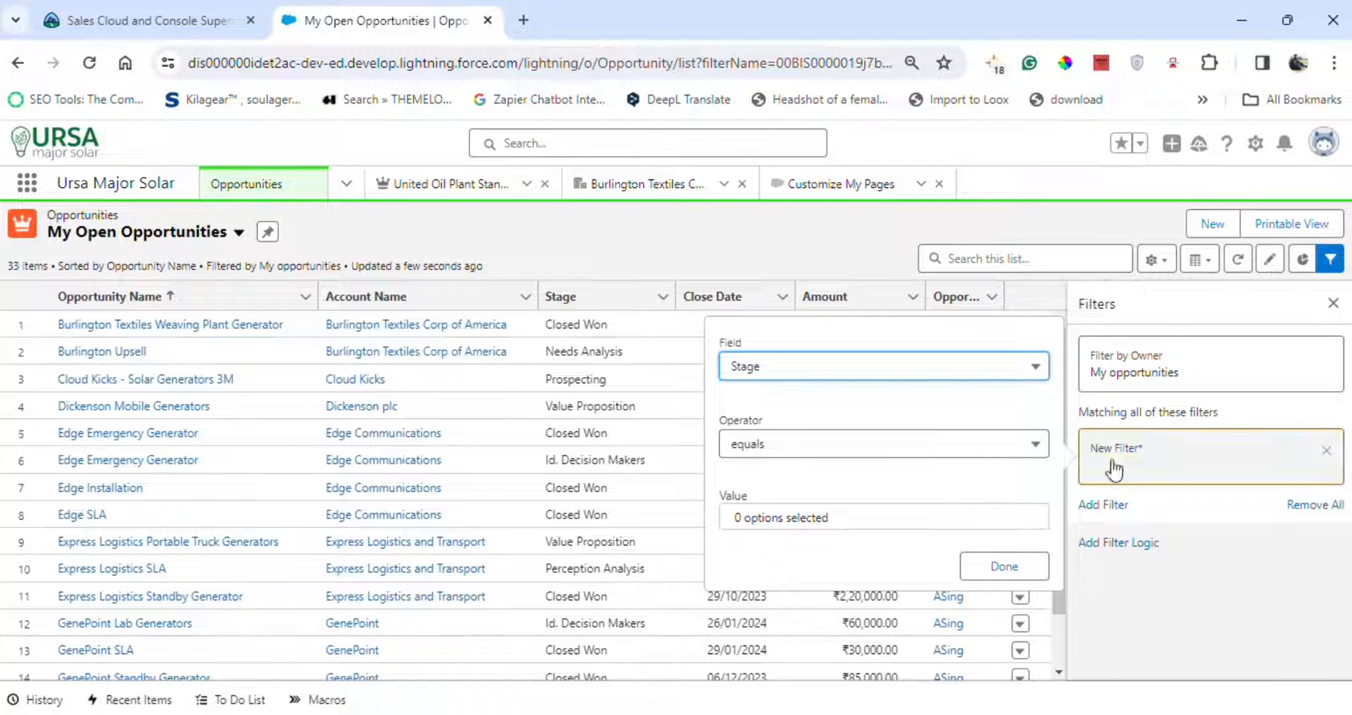
pyautogui.click(981, 519)
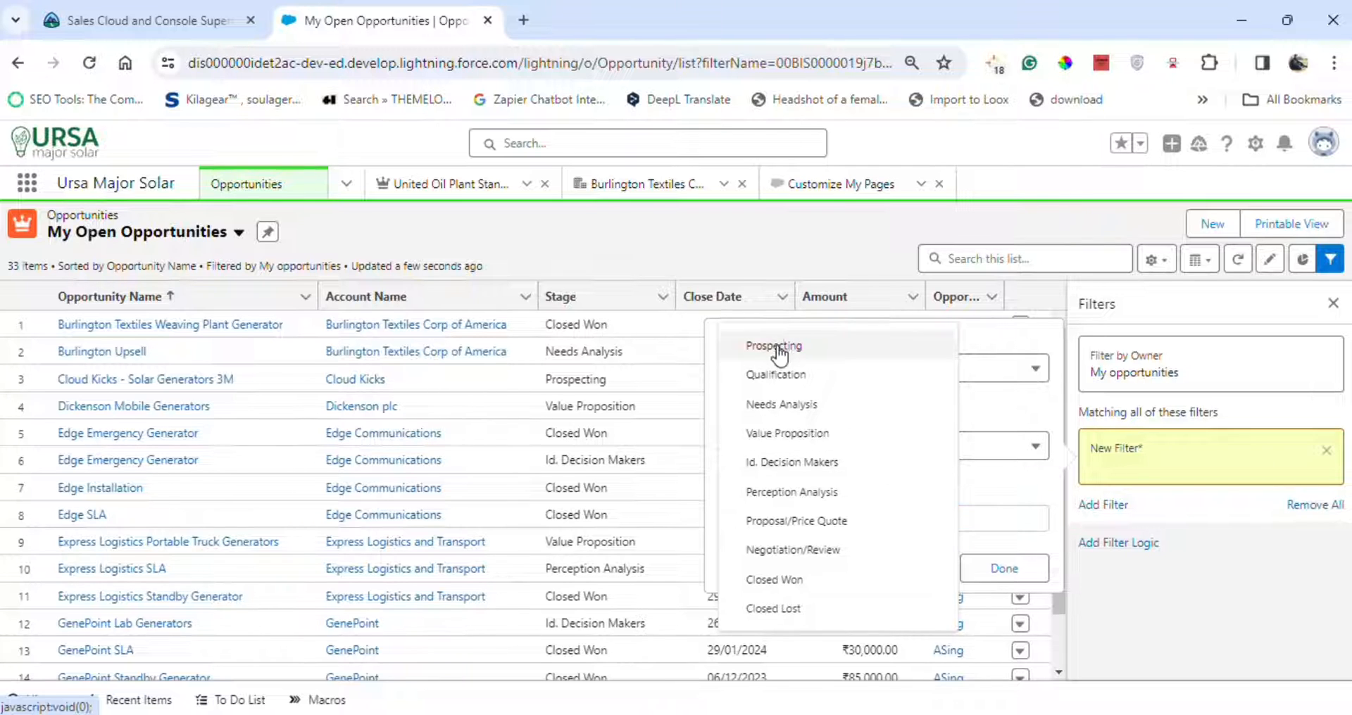
pyautogui.click(738, 348)
pyautogui.click(736, 386)
pyautogui.click(738, 407)
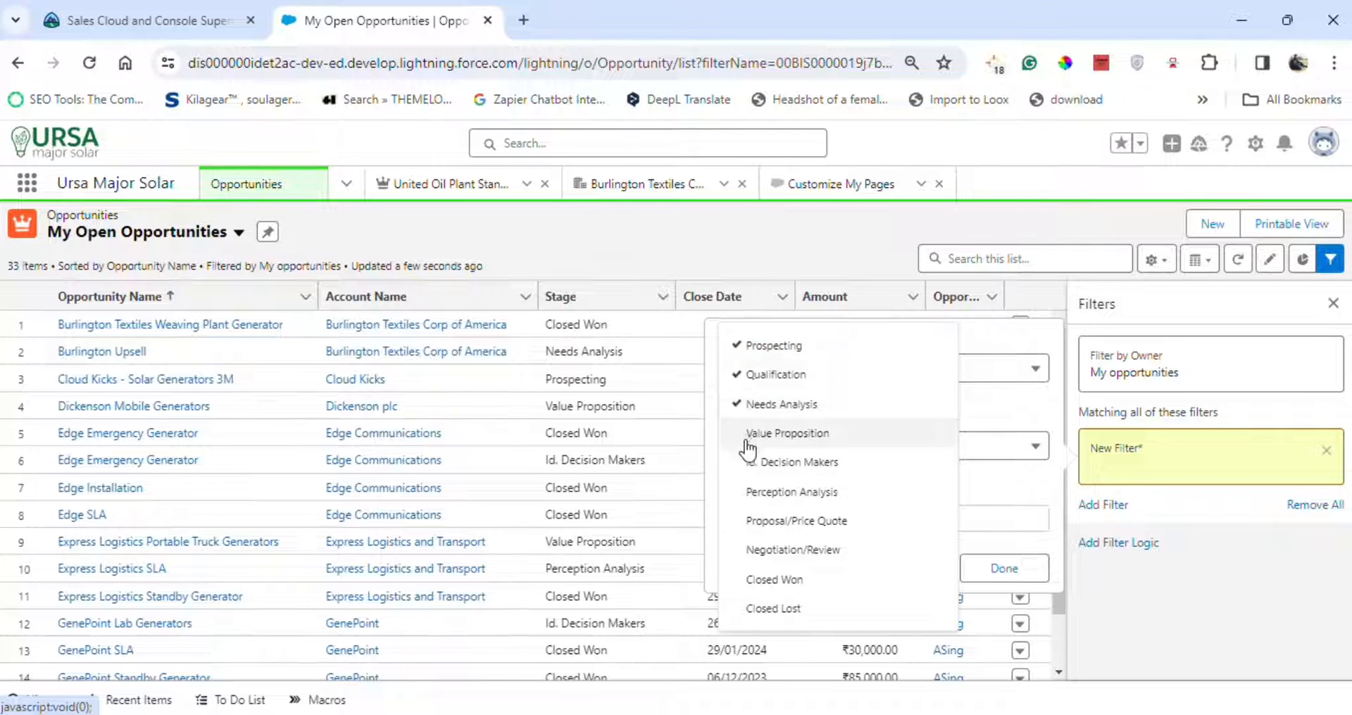
pyautogui.click(739, 440)
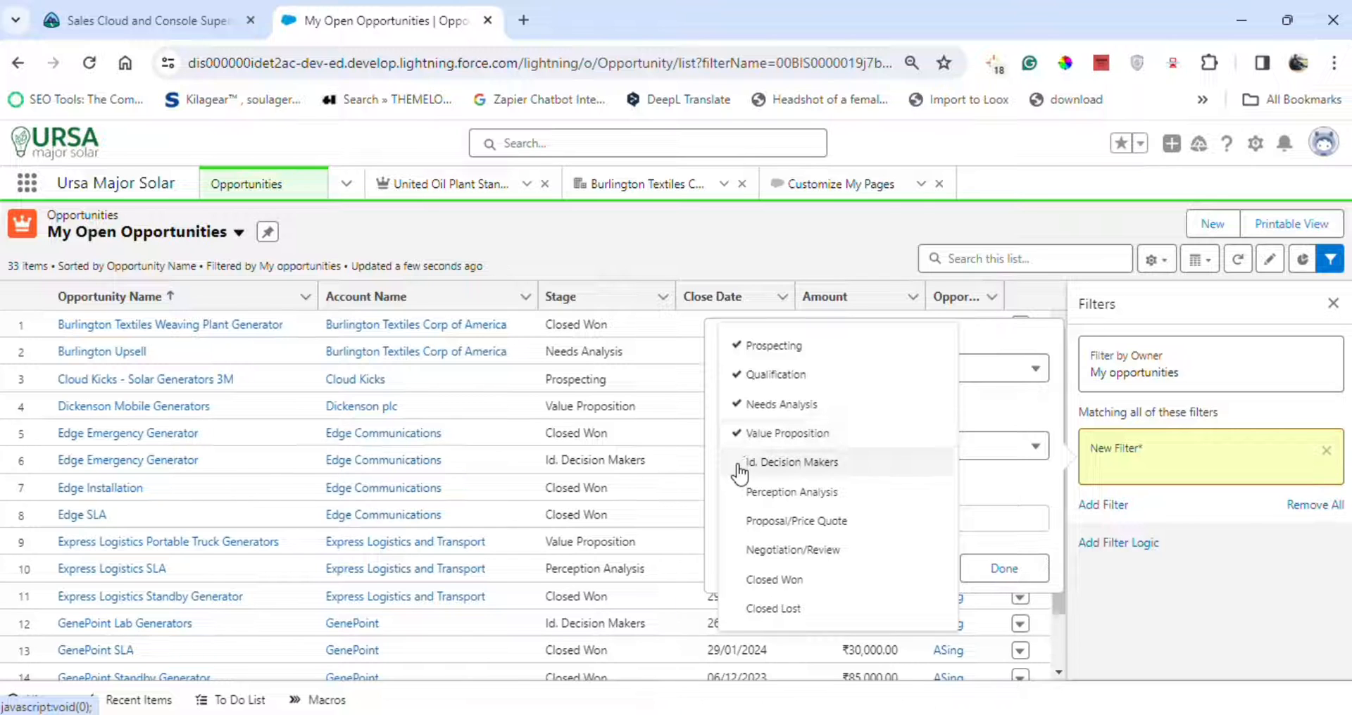
pyautogui.click(738, 465)
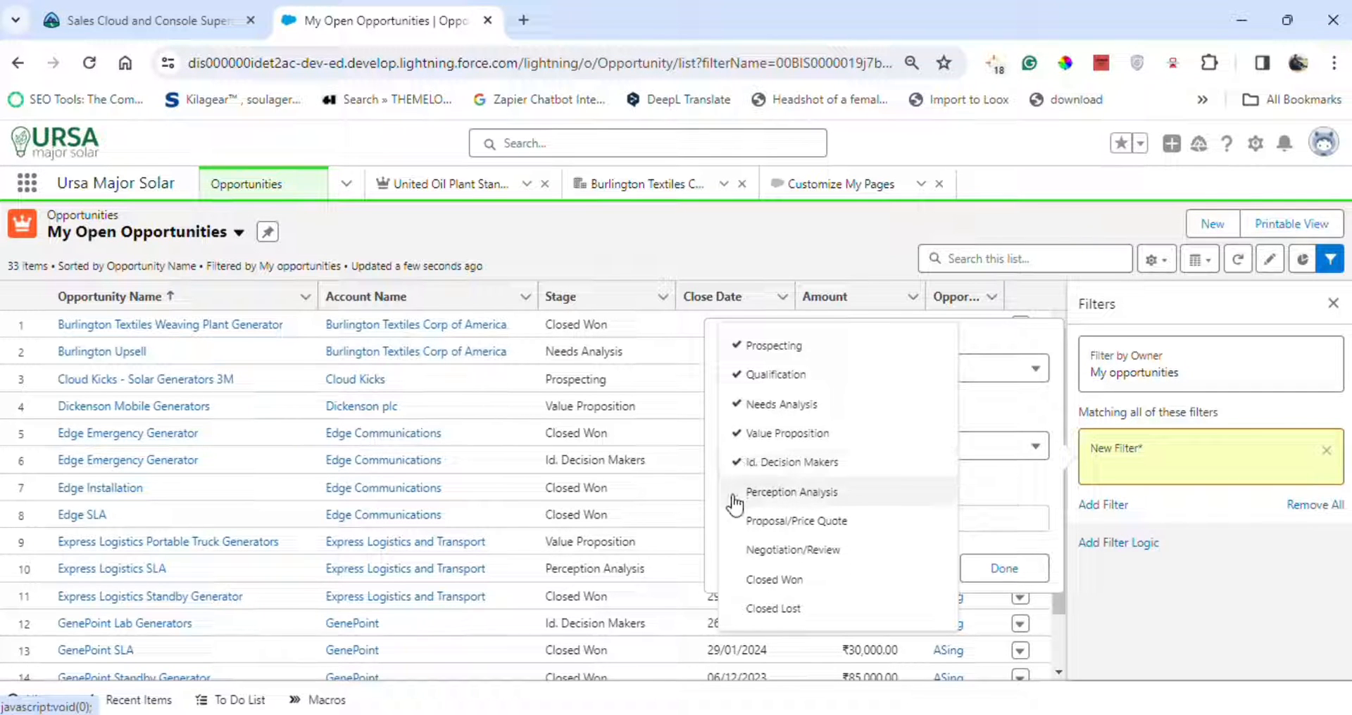
pyautogui.click(734, 497)
pyautogui.click(736, 521)
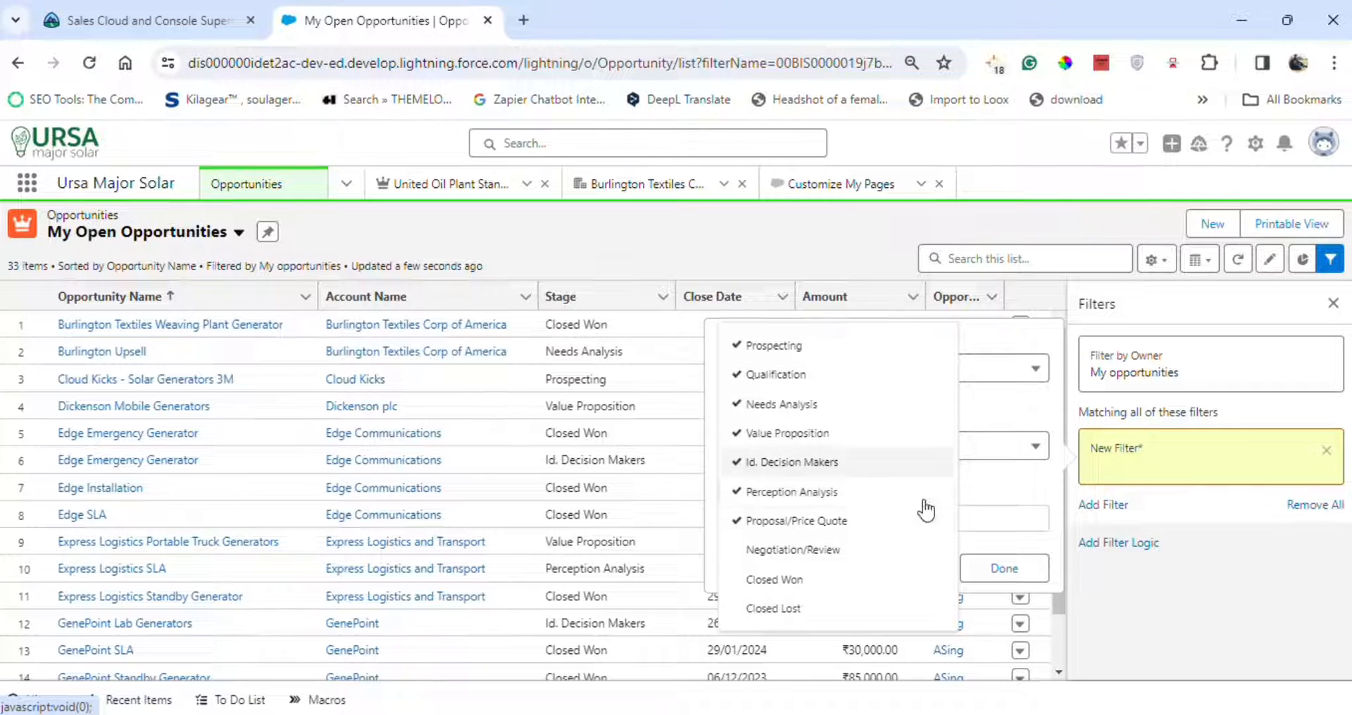
pyautogui.click(1017, 515)
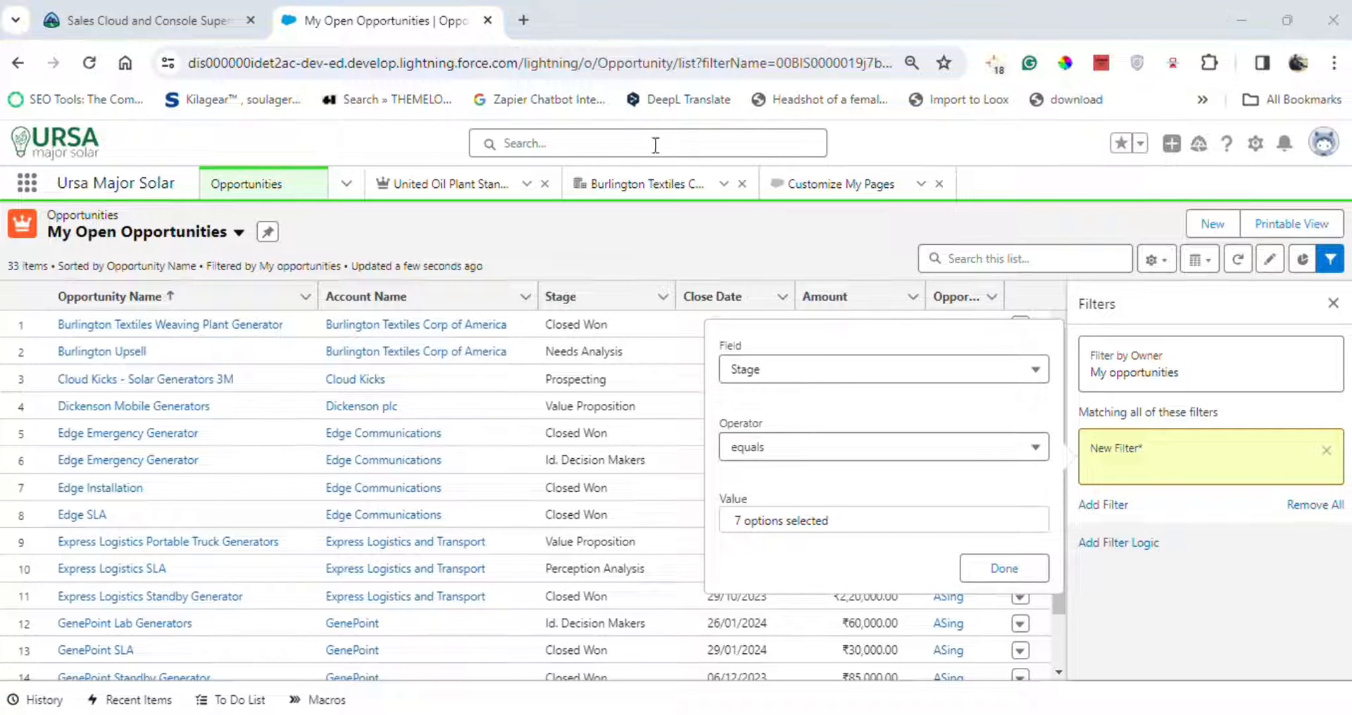
# Add Negotiation/Review to the Stage filter values and save the list view filters.
pyautogui.click(865, 519)
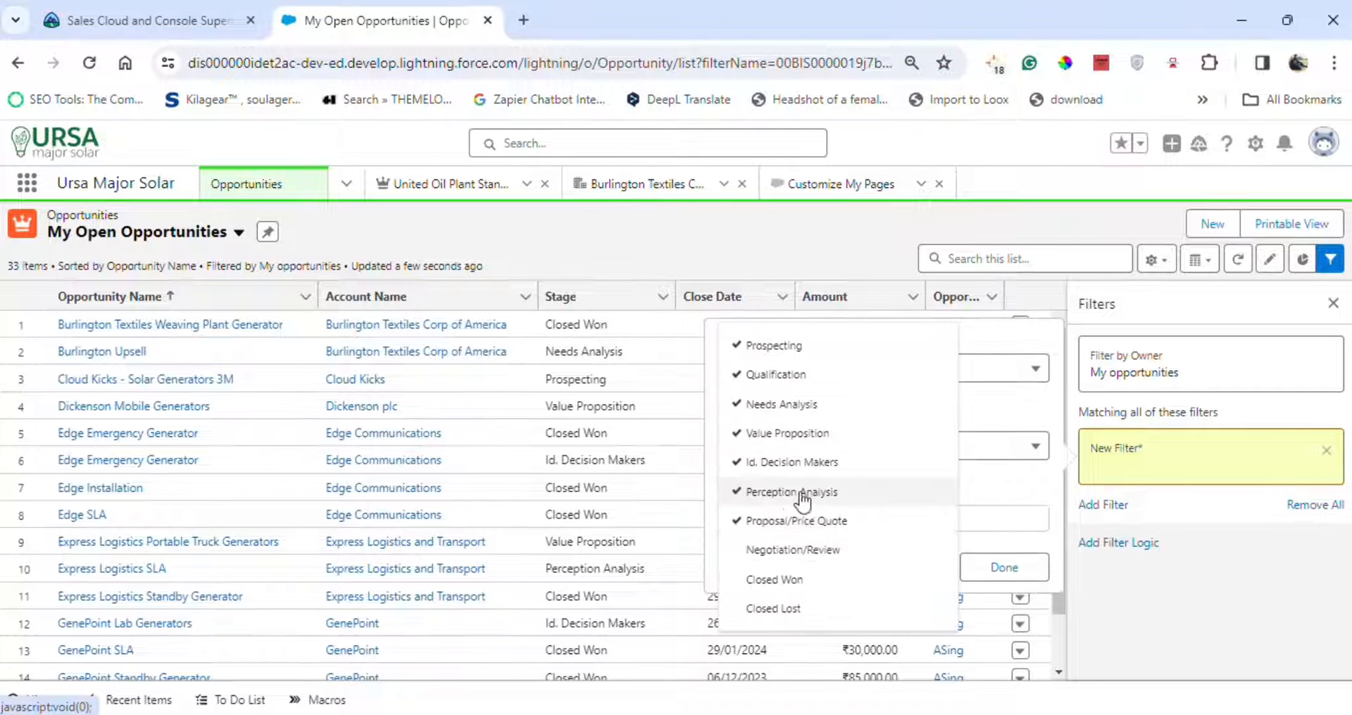
pyautogui.click(759, 551)
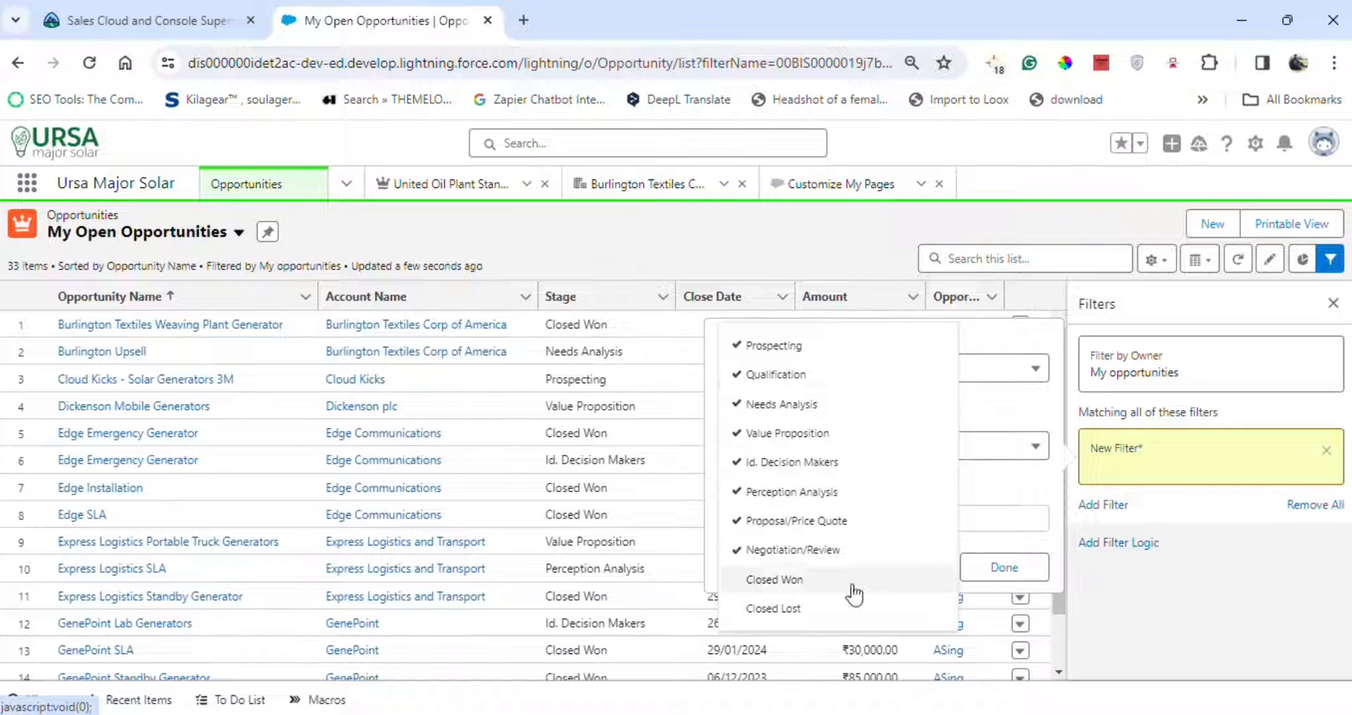
pyautogui.click(1025, 485)
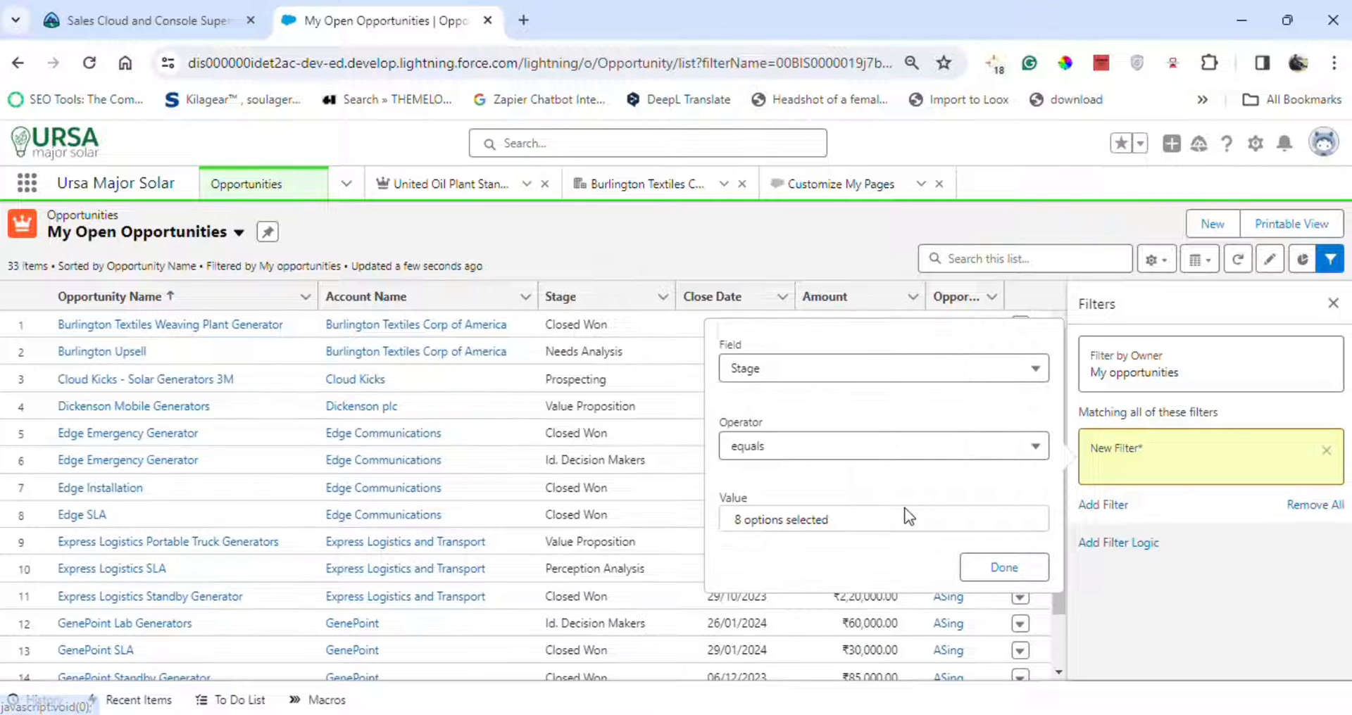
pyautogui.click(1014, 567)
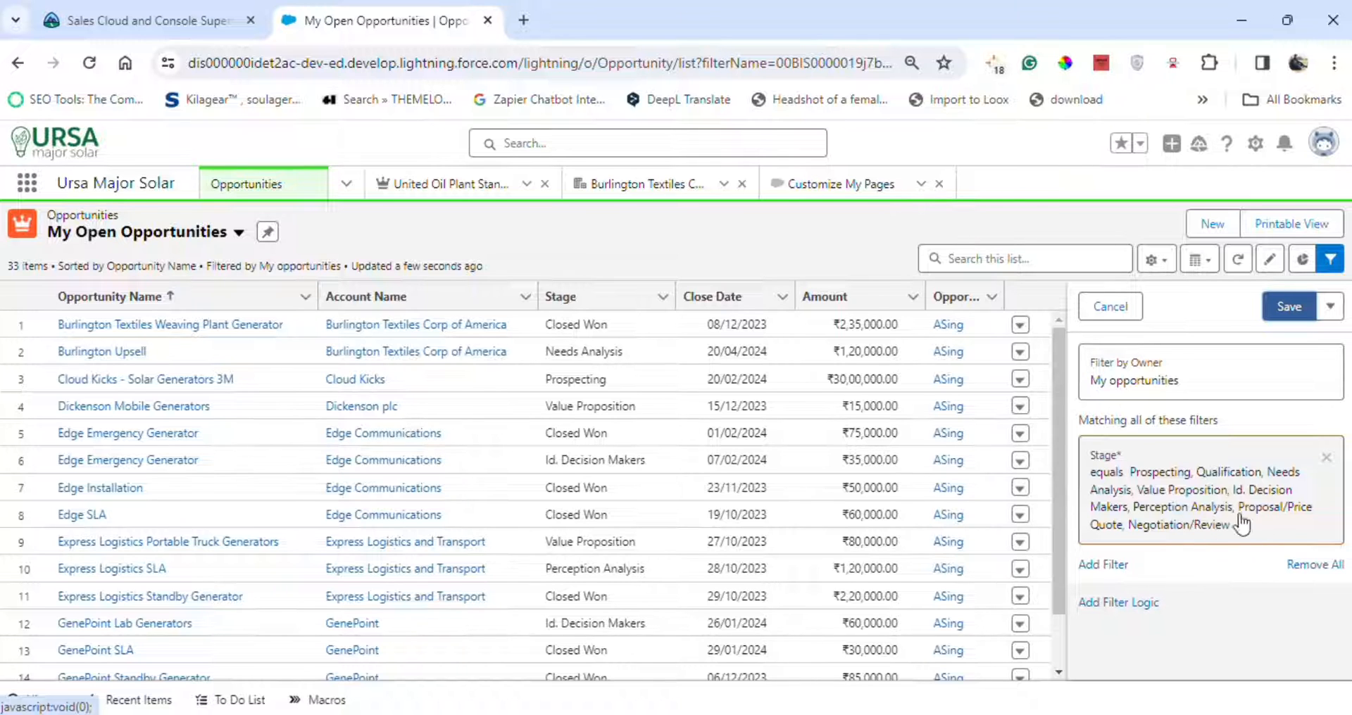
pyautogui.click(1293, 309)
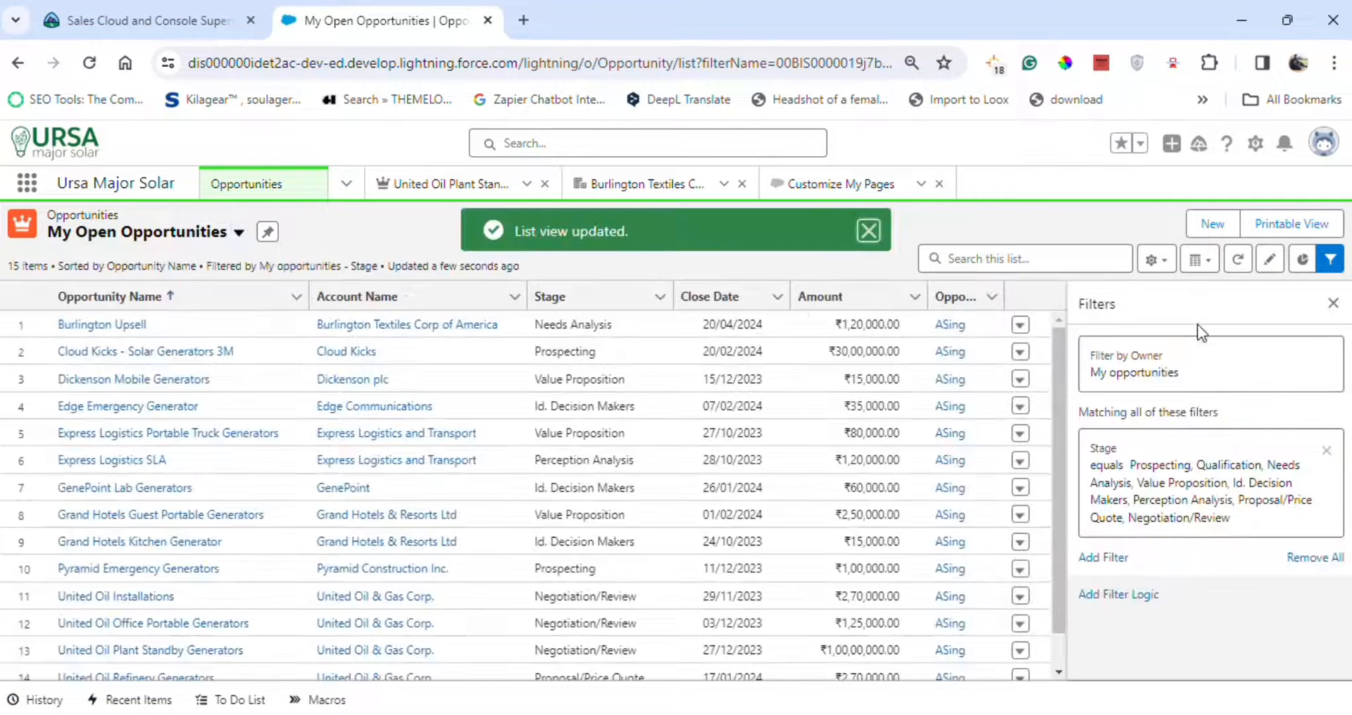
# Create a new Opportunities list view and name it All Forecast, copied from the challenge instructions.
pyautogui.click(1162, 262)
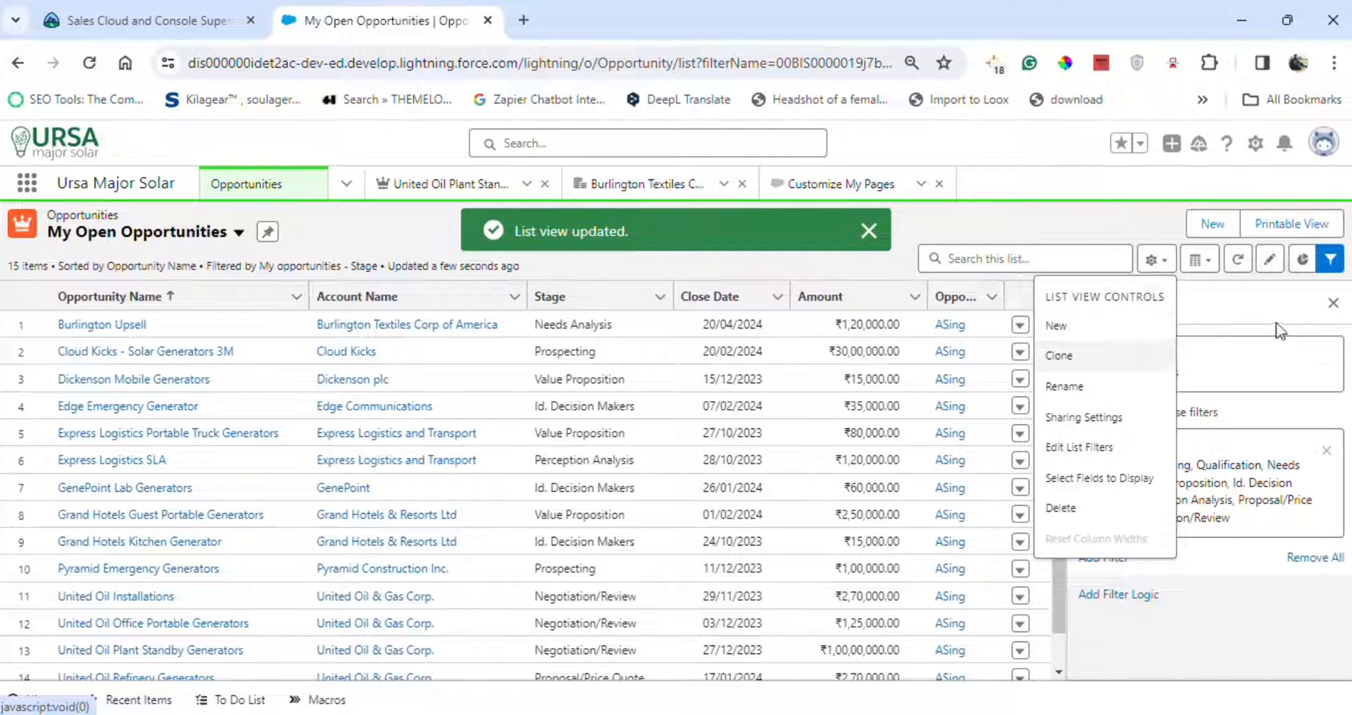
pyautogui.click(1085, 337)
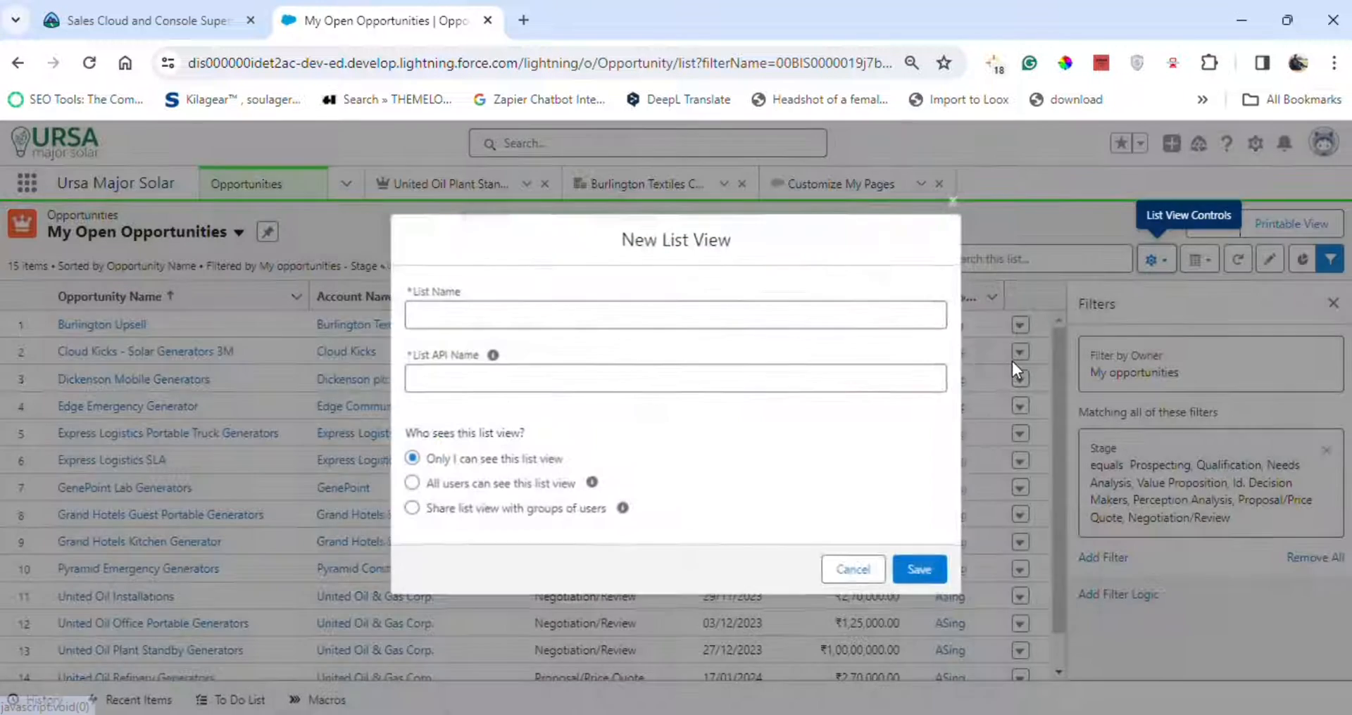
pyautogui.click(141, 20)
pyautogui.click(780, 452)
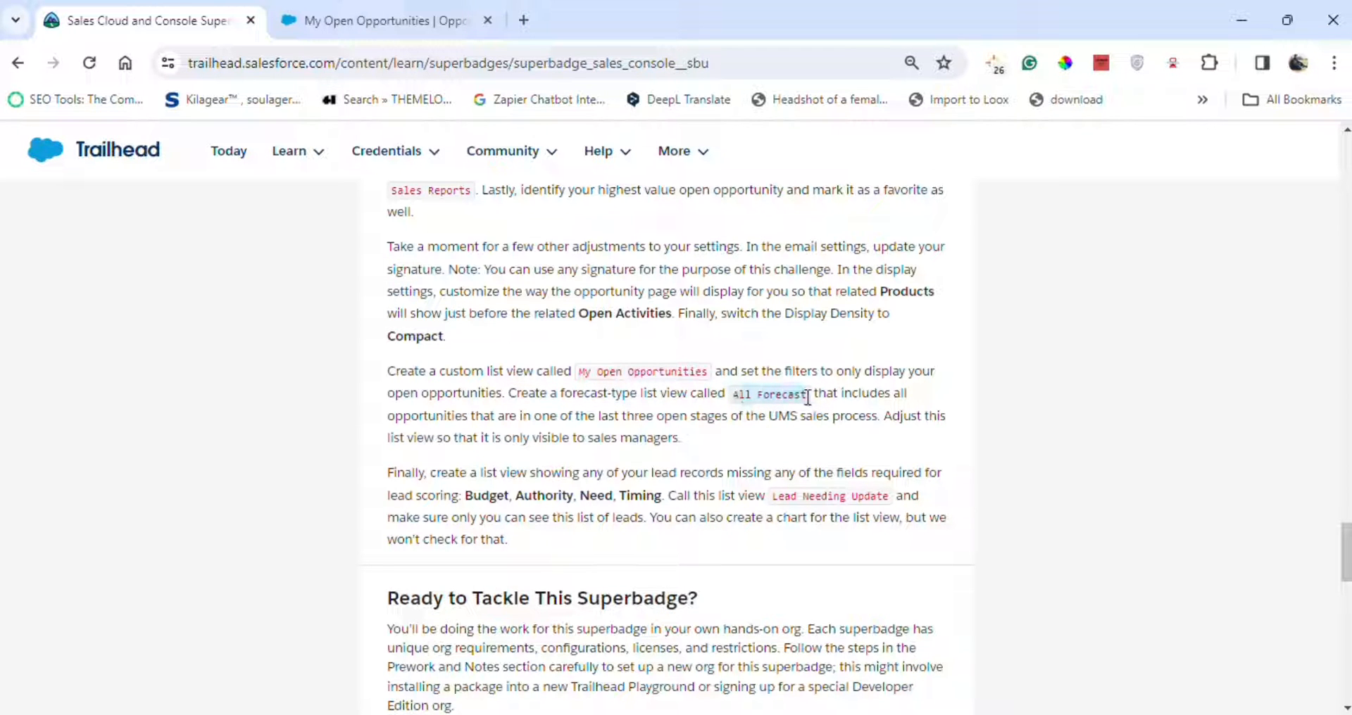
pyautogui.click(409, 14)
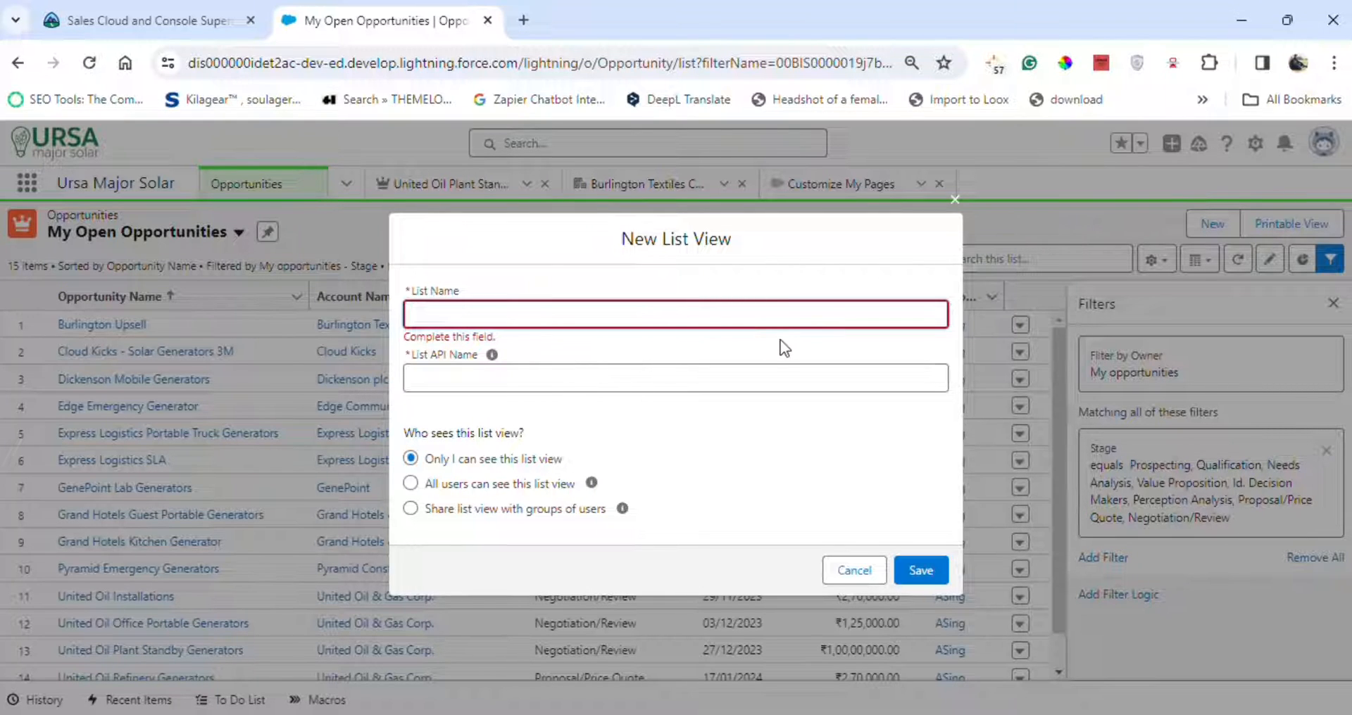
pyautogui.write('All Forecast')
pyautogui.click(681, 456)
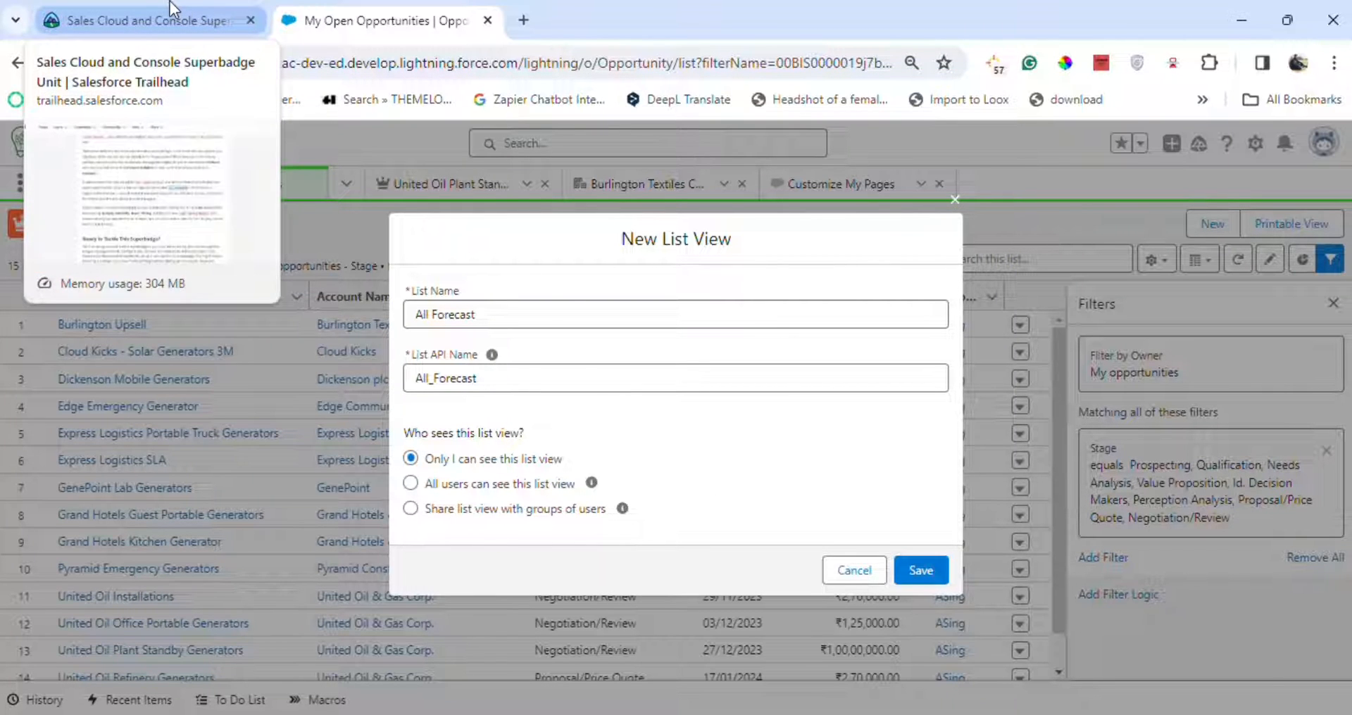
# Share the All Forecast list view with the Sales Manager Group and save it.
pyautogui.click(483, 511)
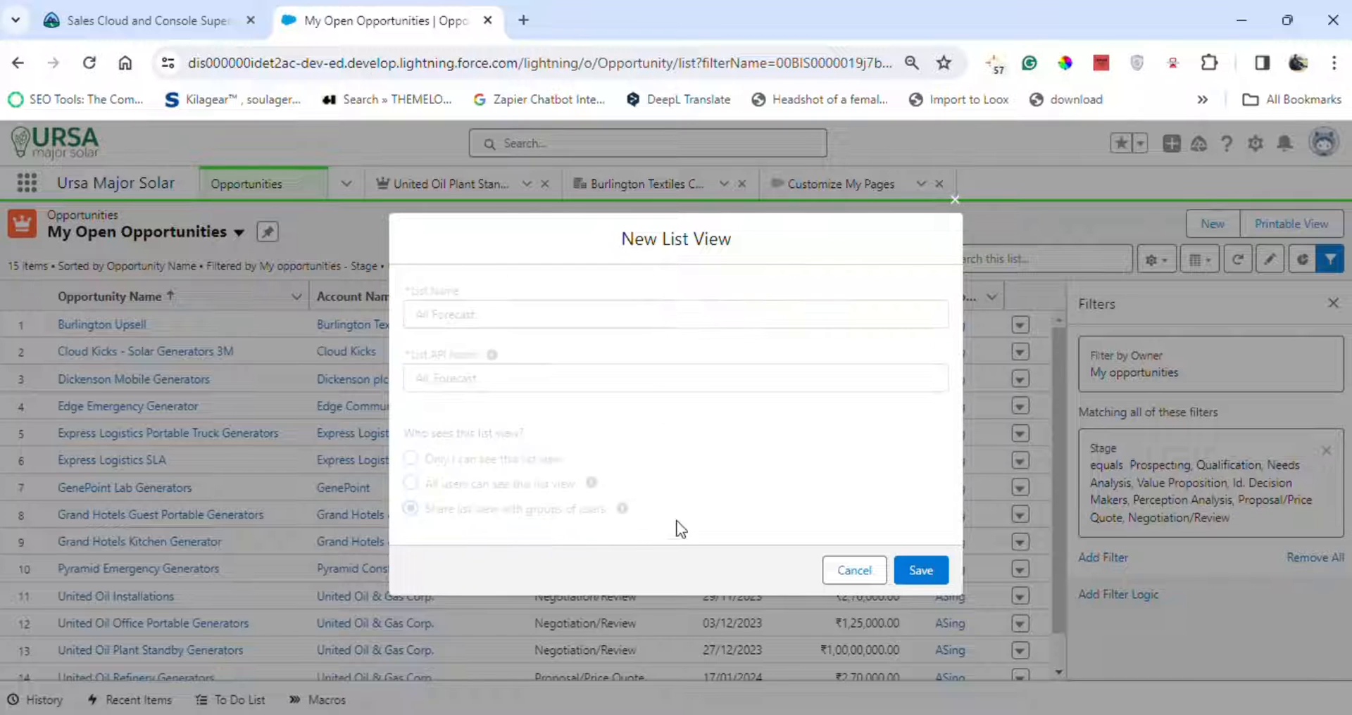
pyautogui.click(232, 17)
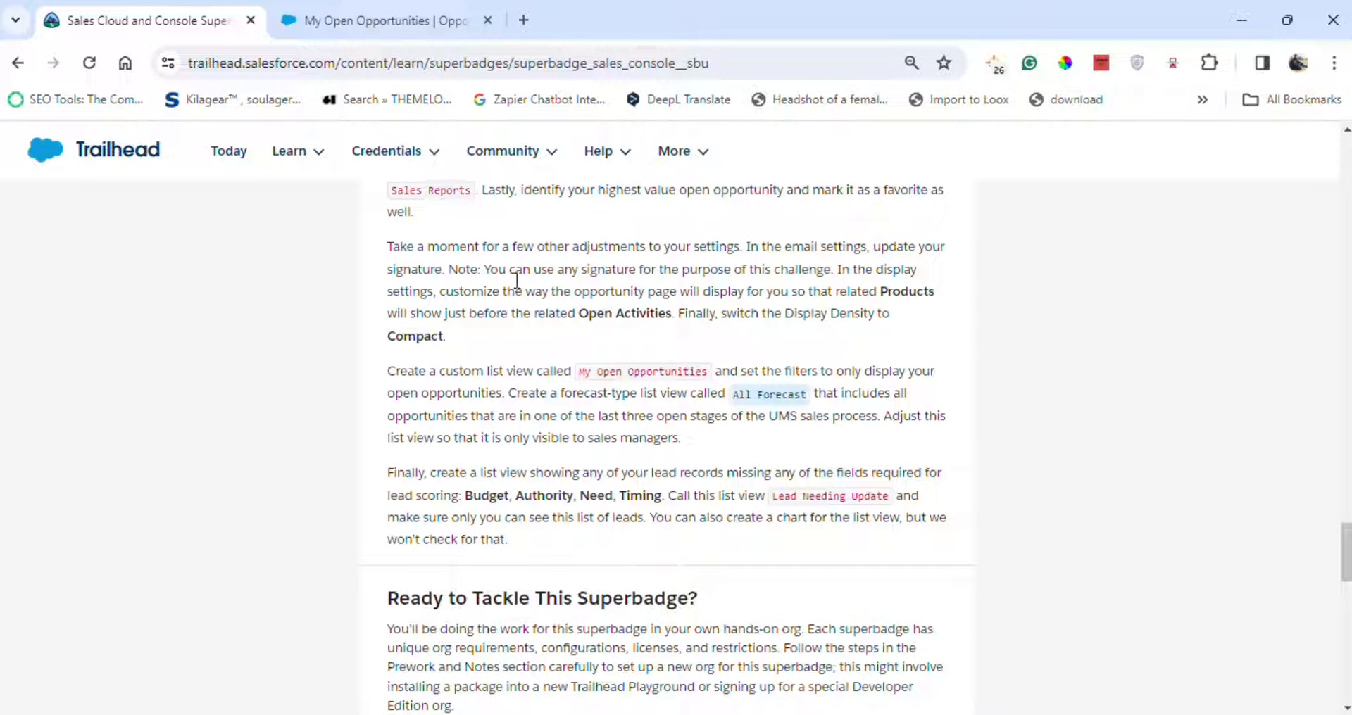
pyautogui.click(320, 17)
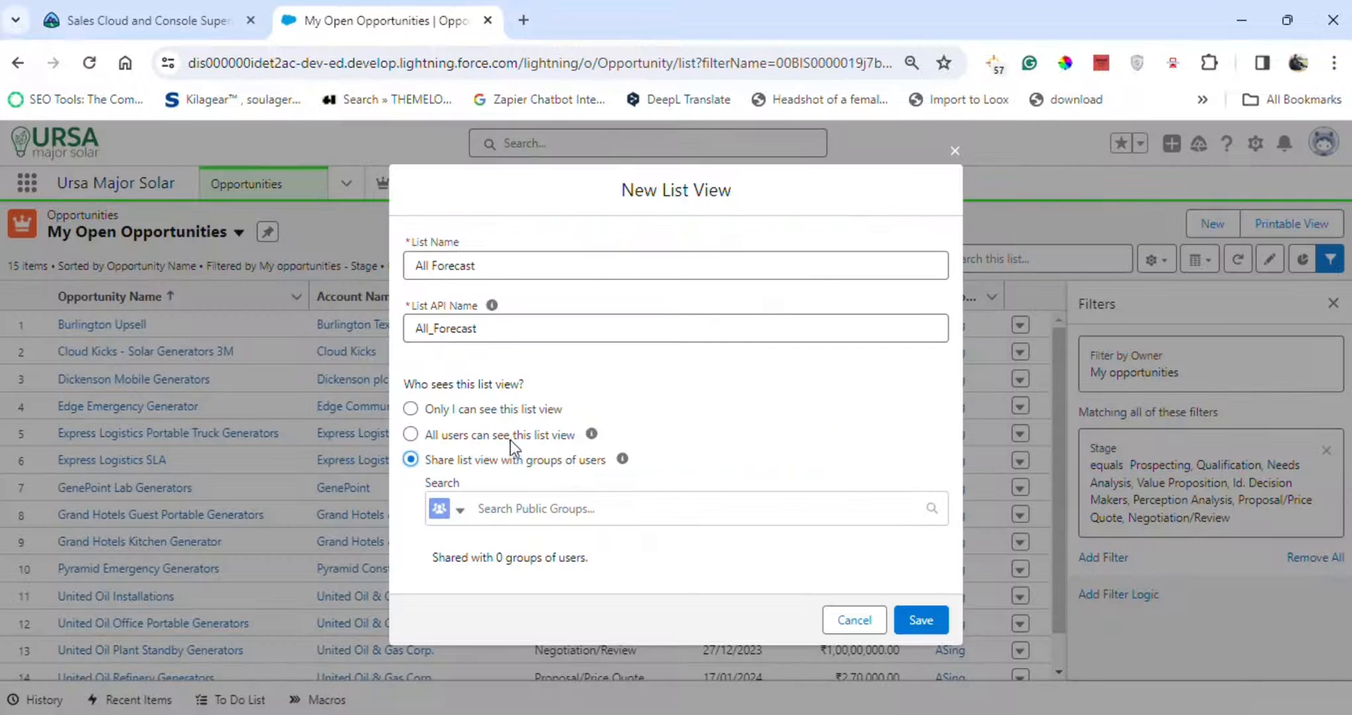
pyautogui.click(521, 509)
pyautogui.click(564, 547)
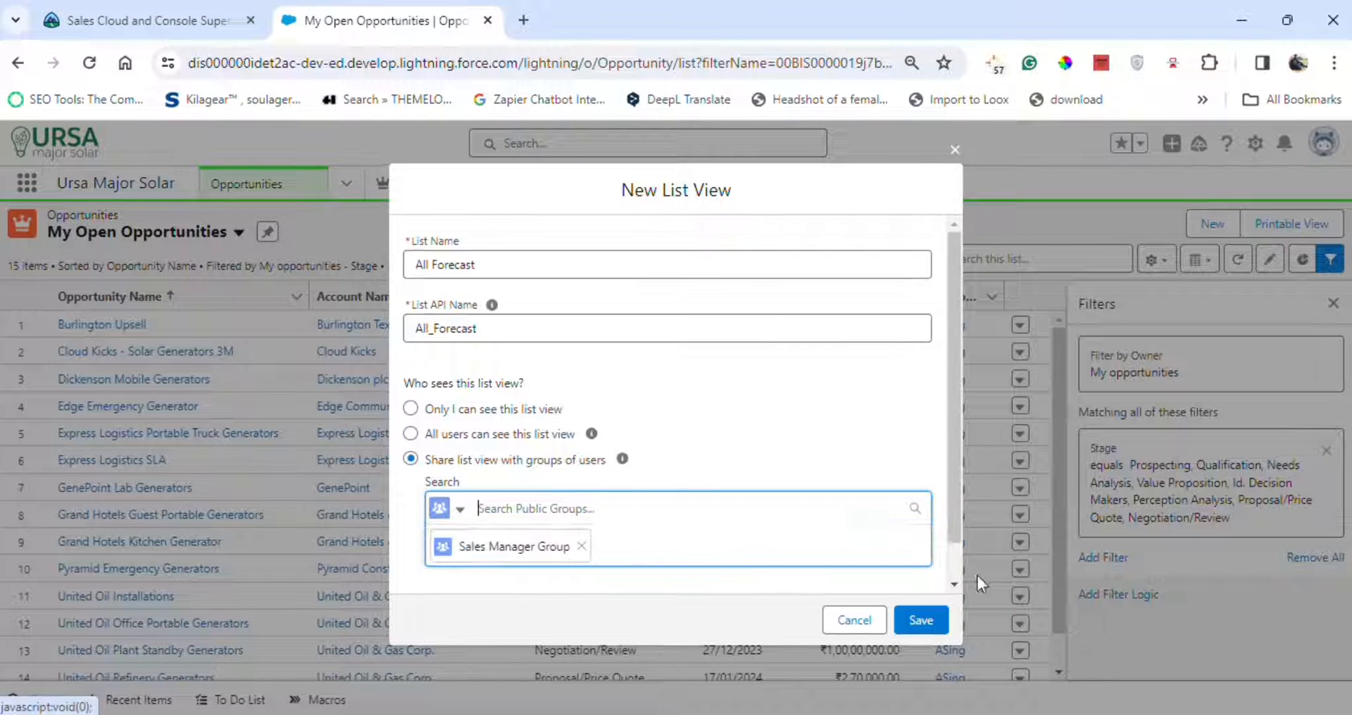
pyautogui.click(921, 621)
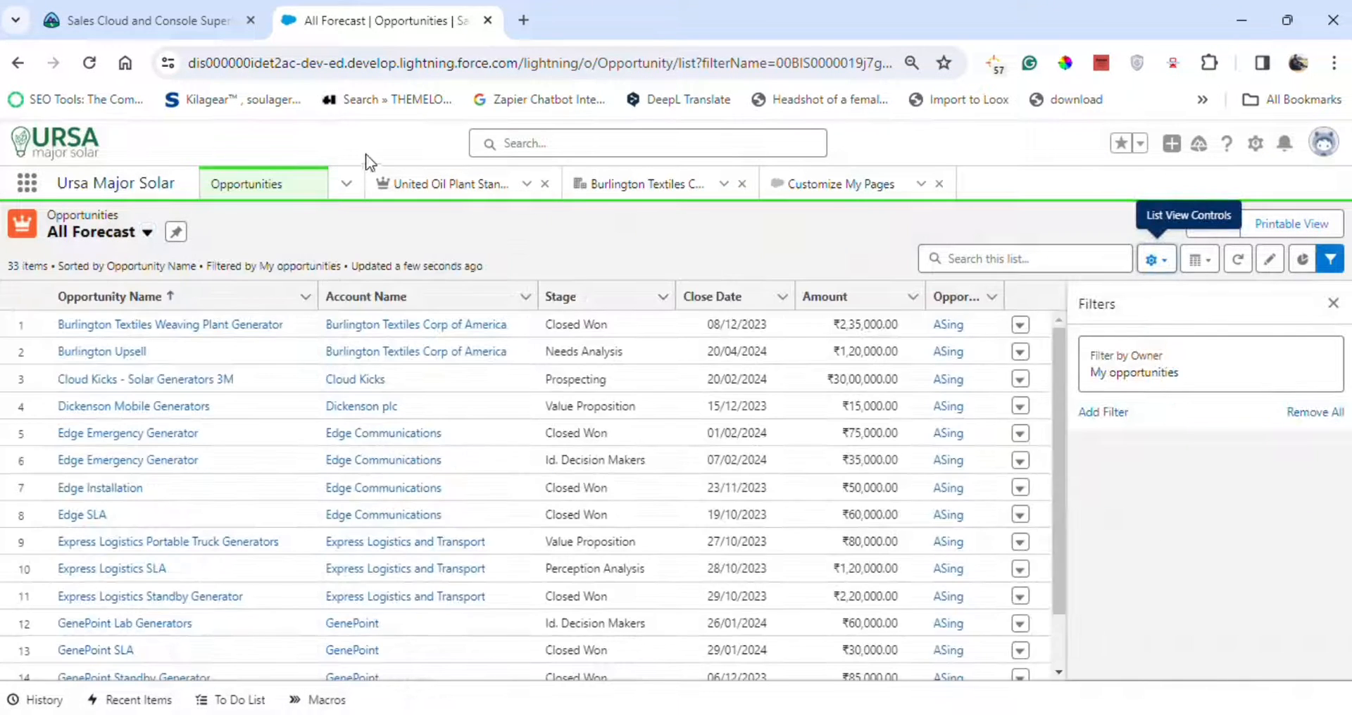
# Set the All Forecast owner filter to All opportunities.
pyautogui.click(97, 14)
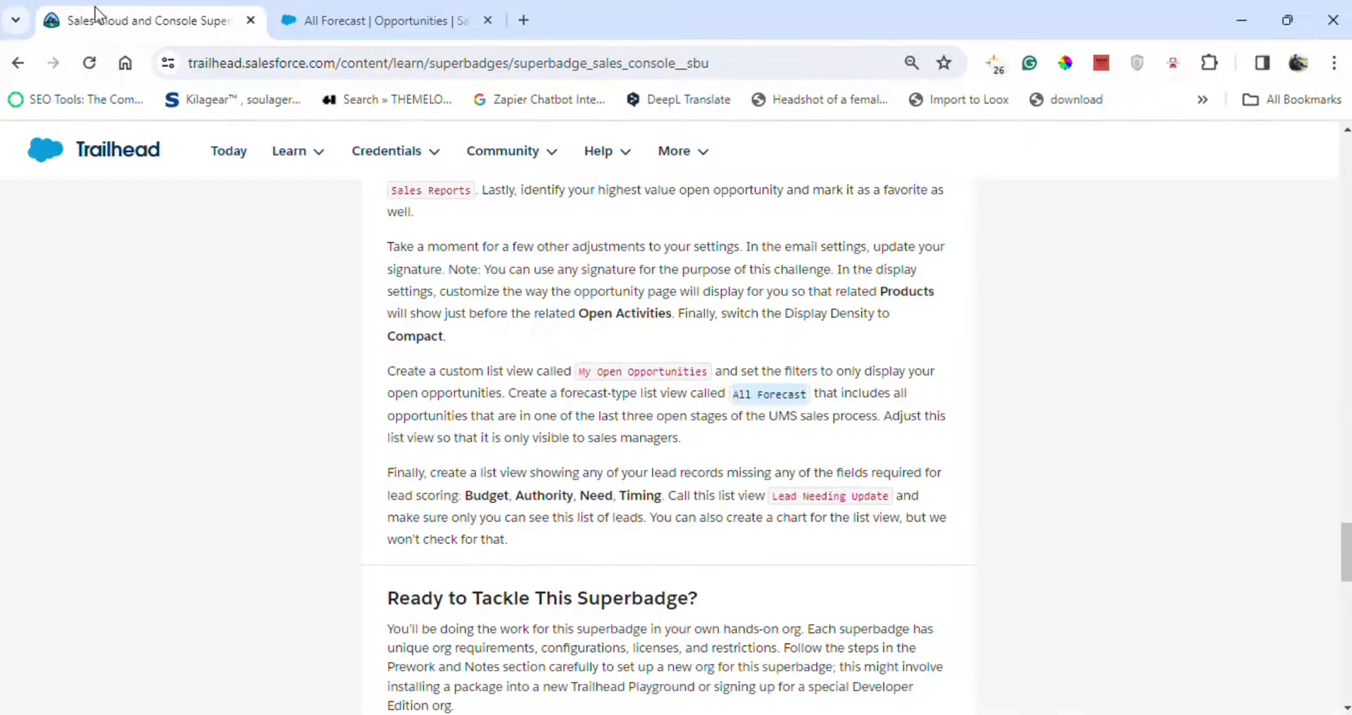
pyautogui.click(350, 14)
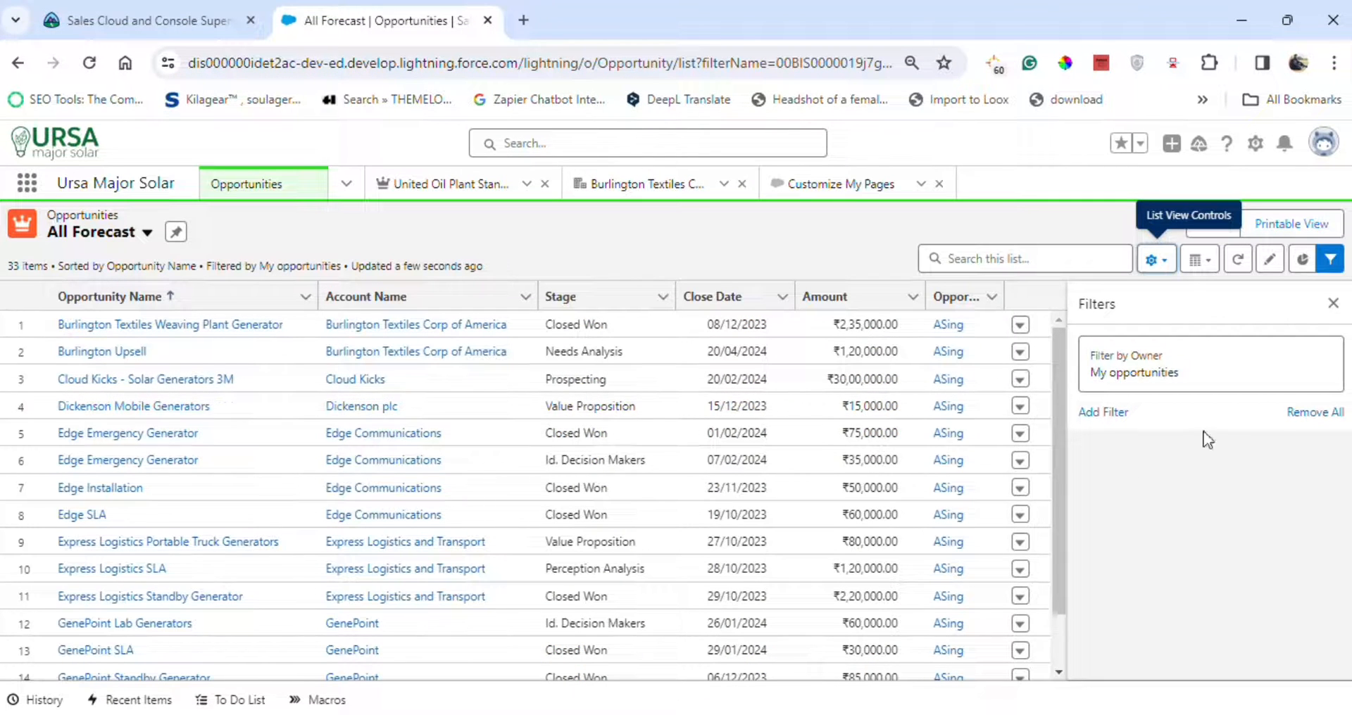
pyautogui.click(1243, 379)
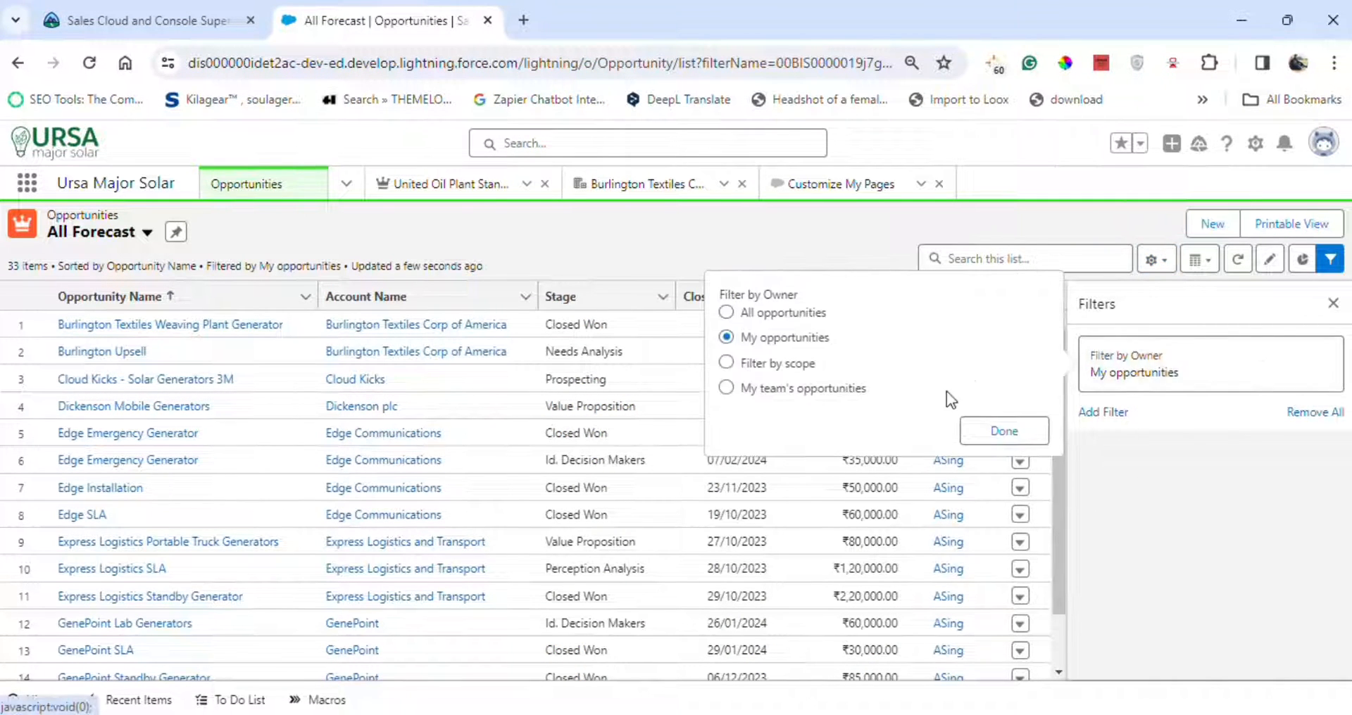
pyautogui.click(767, 314)
pyautogui.click(1018, 438)
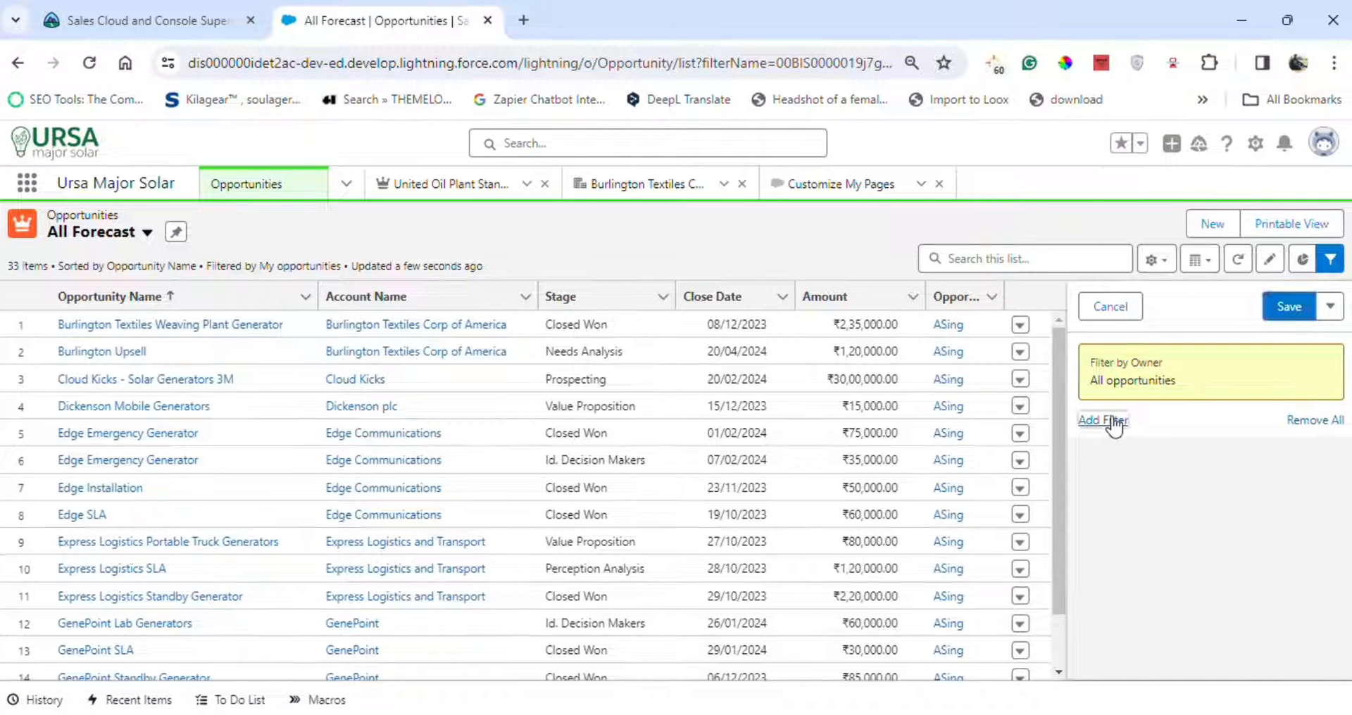
# Add a Stage equals filter for Perception Analysis, Proposal/Price Quote and Negotiation/Review, and save the filters.
pyautogui.click(1104, 420)
pyautogui.click(850, 374)
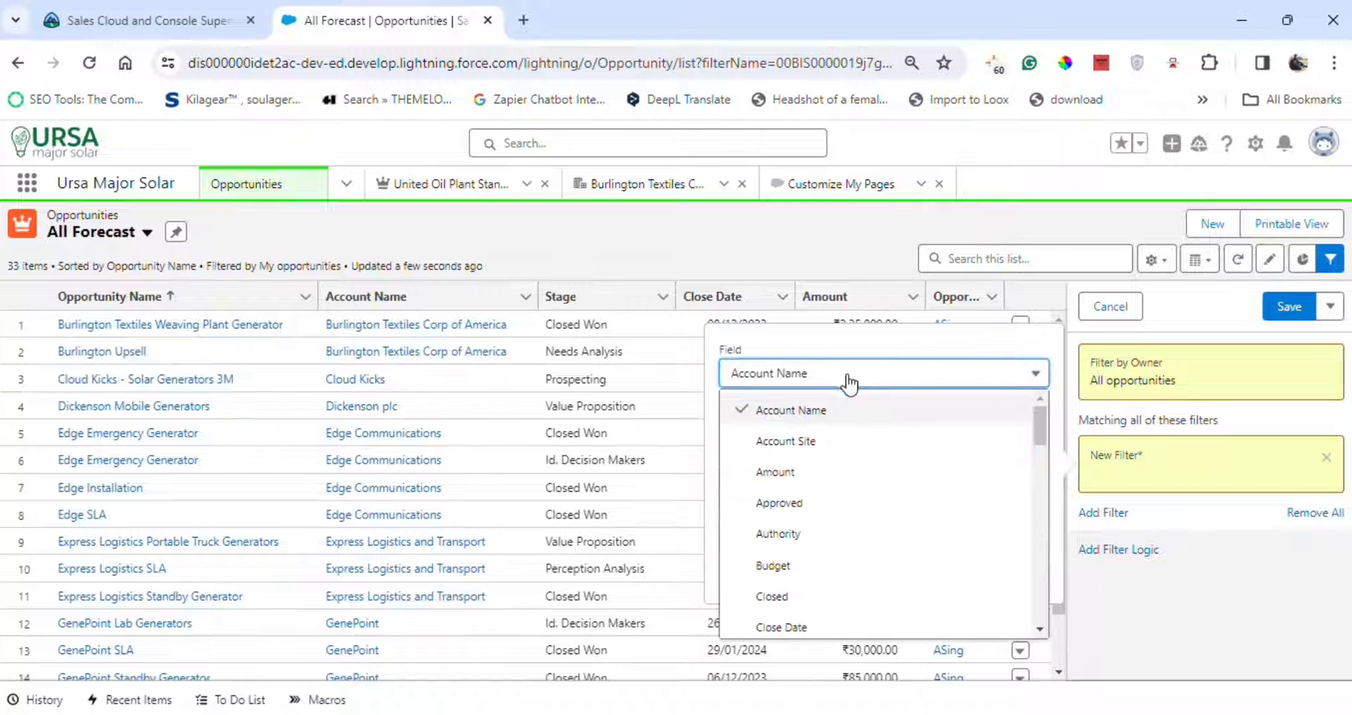
pyautogui.scroll(-10, 854, 498)
pyautogui.scroll(-5, 854, 527)
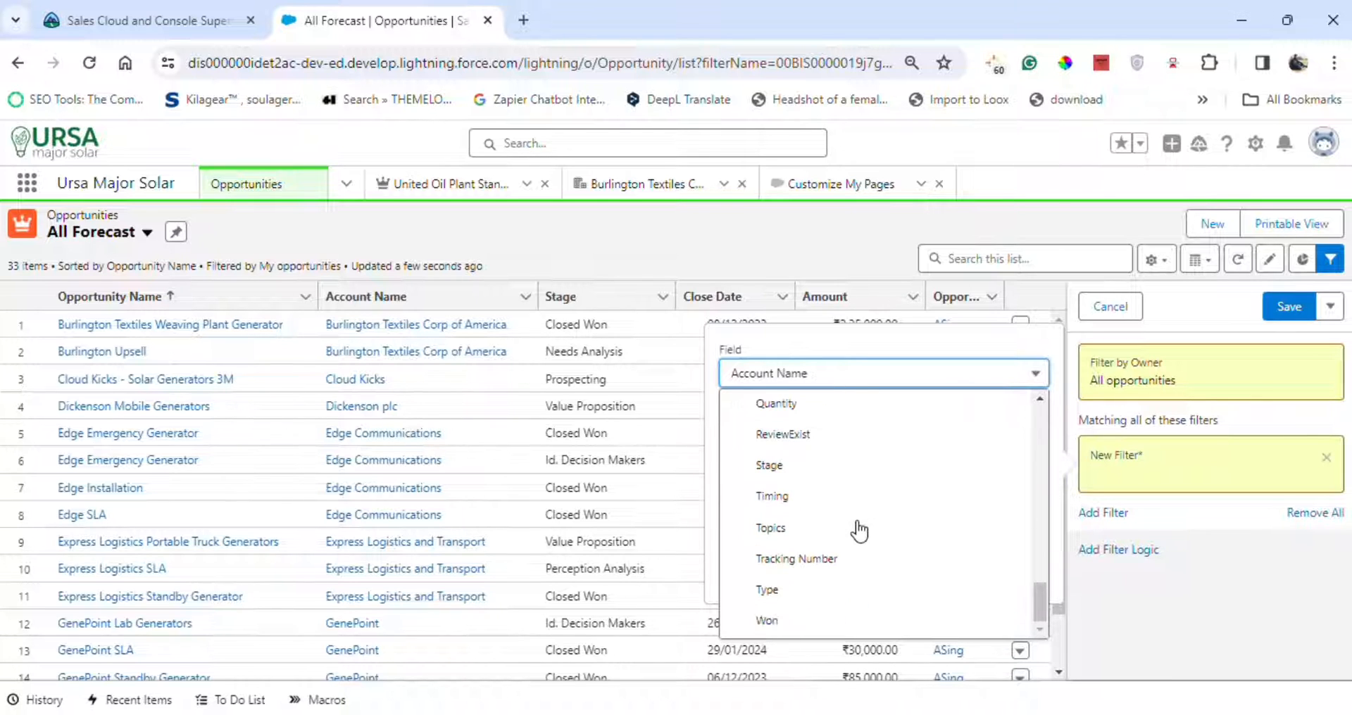
pyautogui.scroll(2, 809, 521)
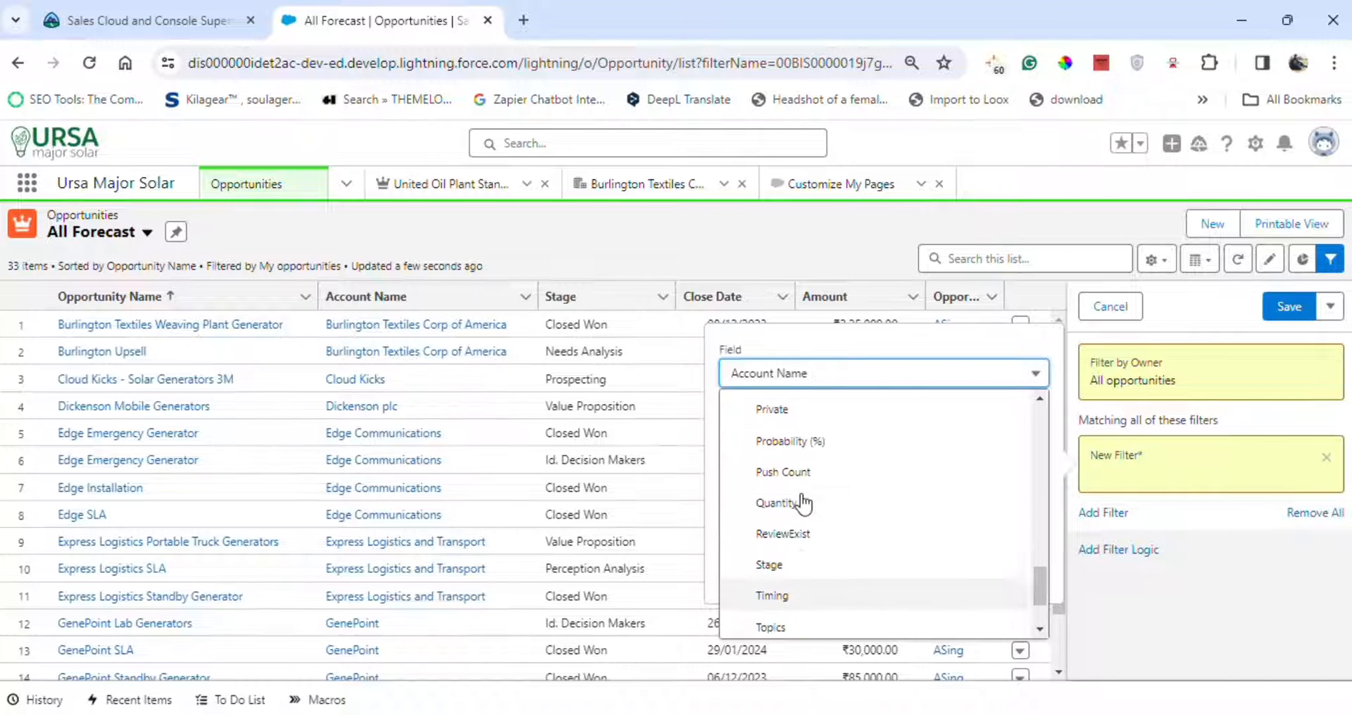
pyautogui.click(780, 568)
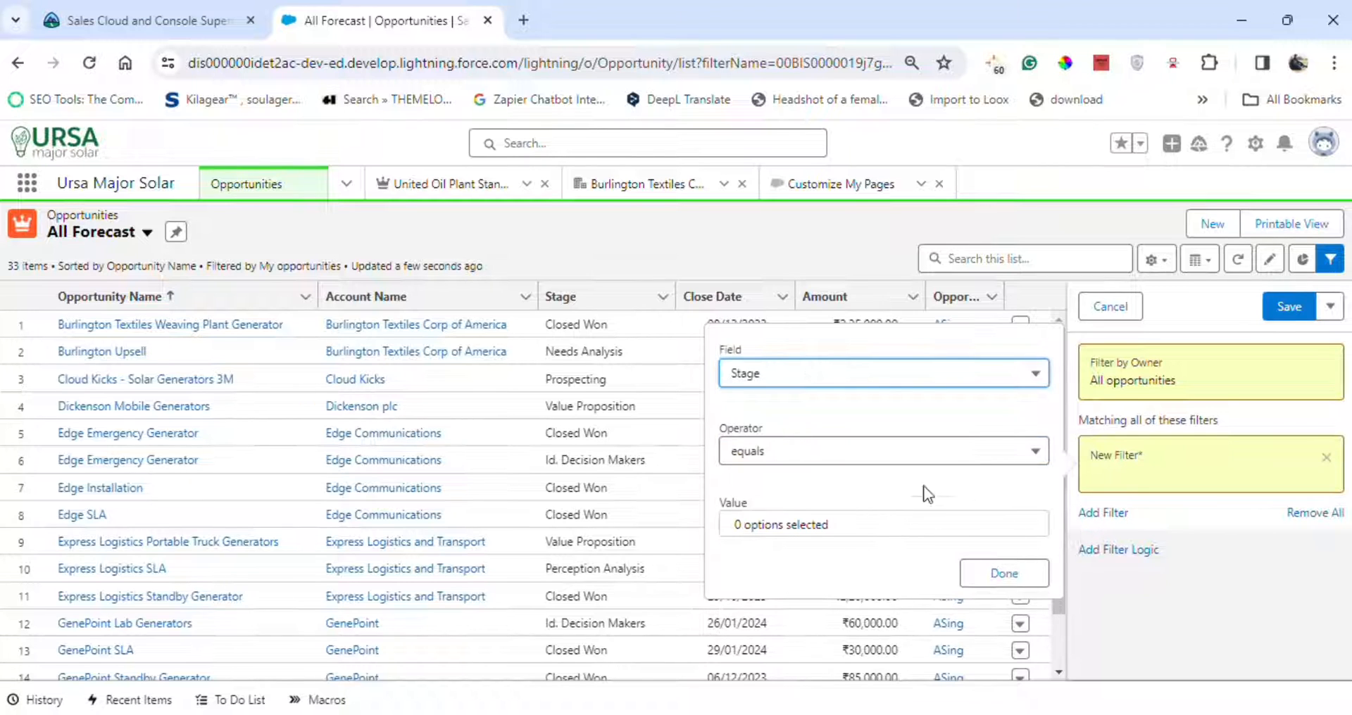
pyautogui.click(873, 535)
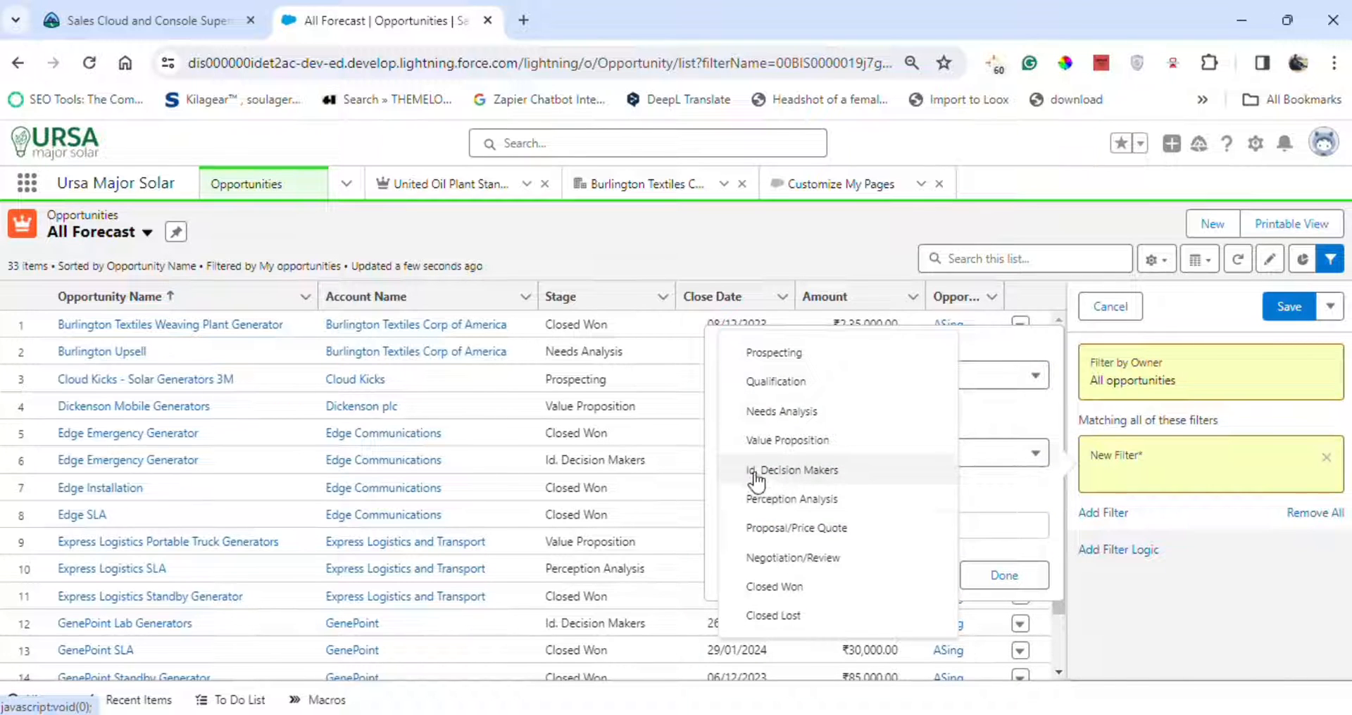
pyautogui.click(744, 501)
pyautogui.click(737, 541)
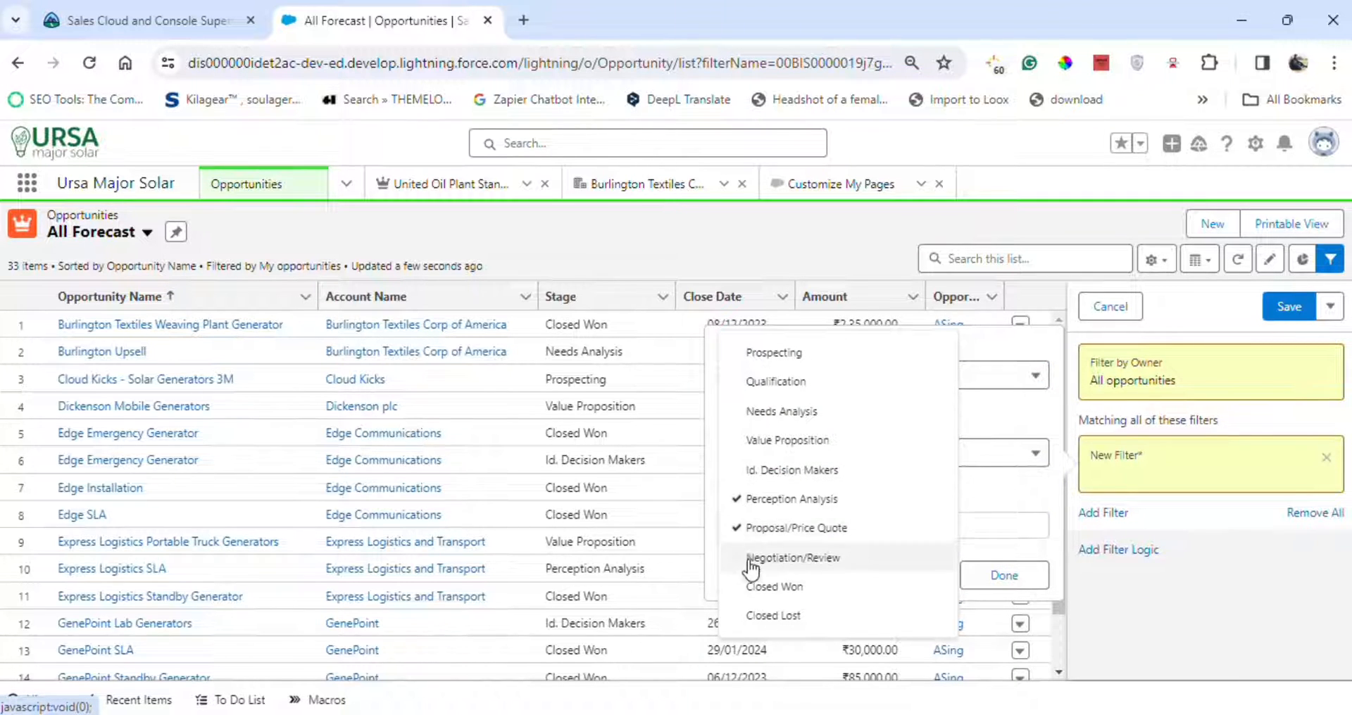
pyautogui.click(753, 563)
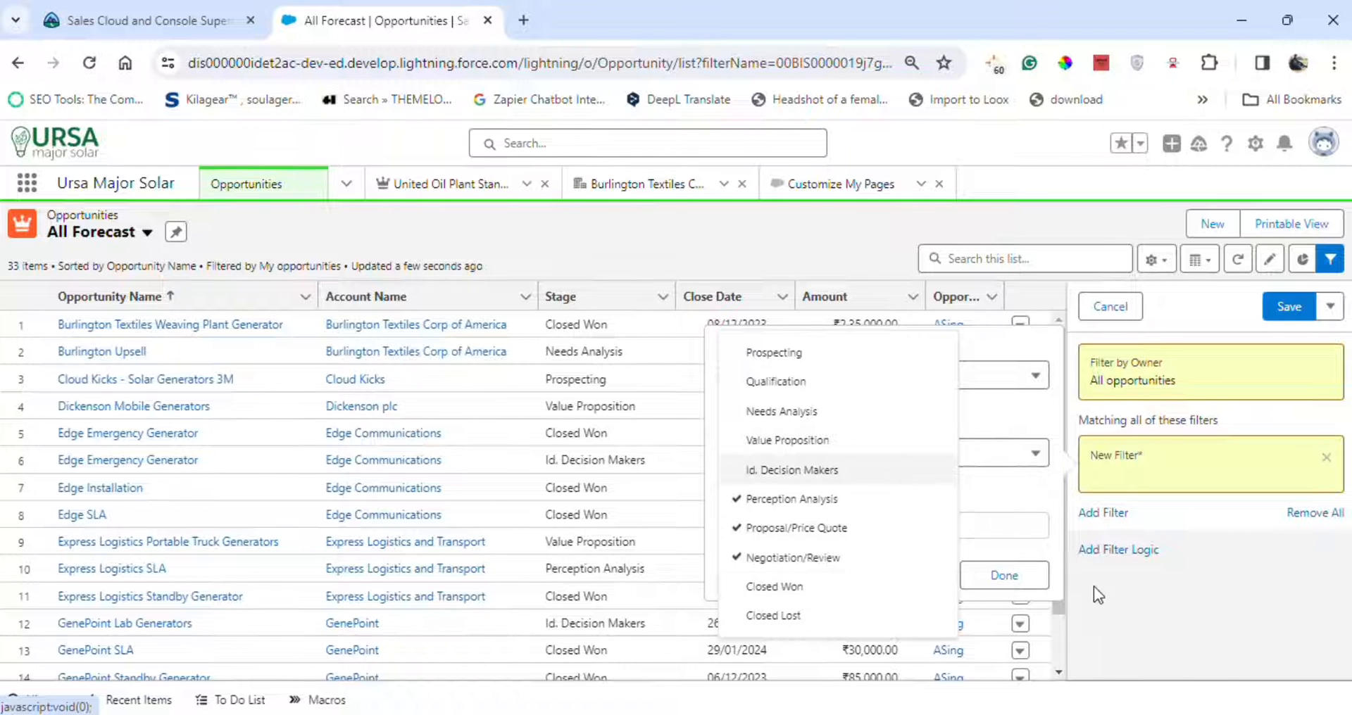
pyautogui.click(1011, 575)
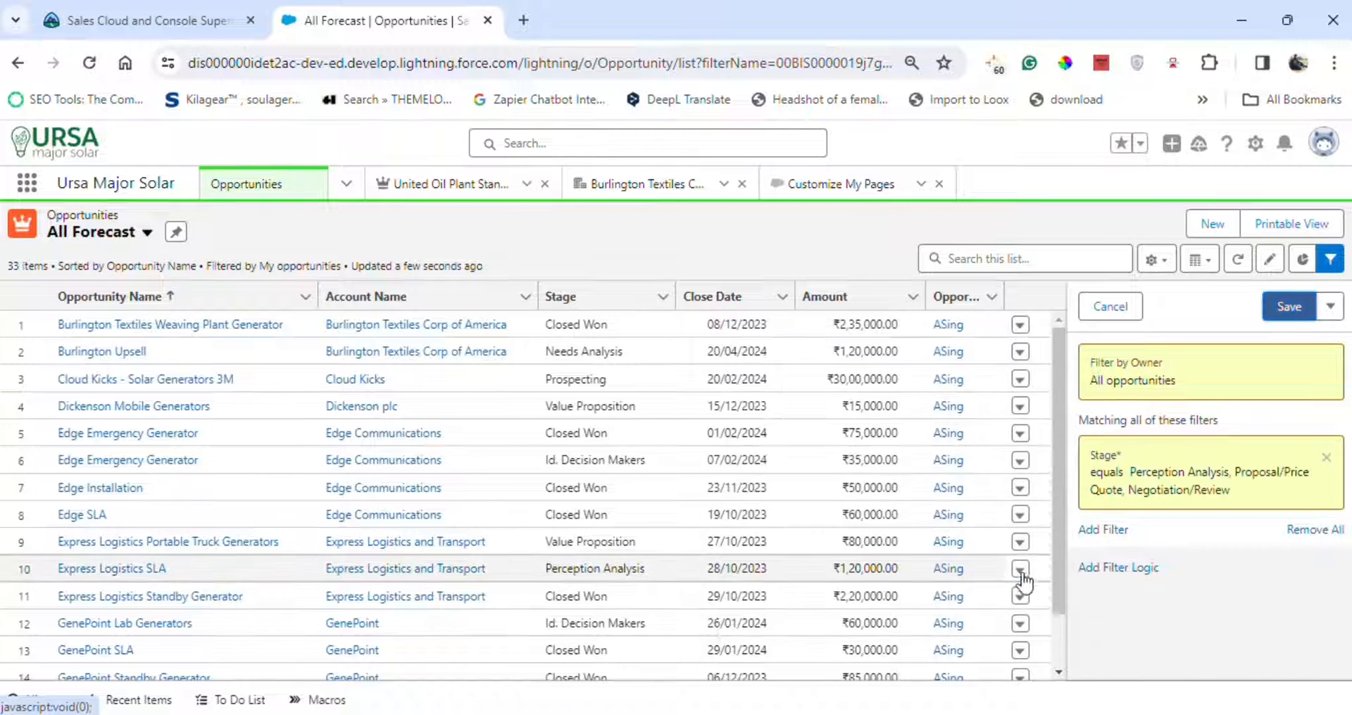
pyautogui.click(1296, 307)
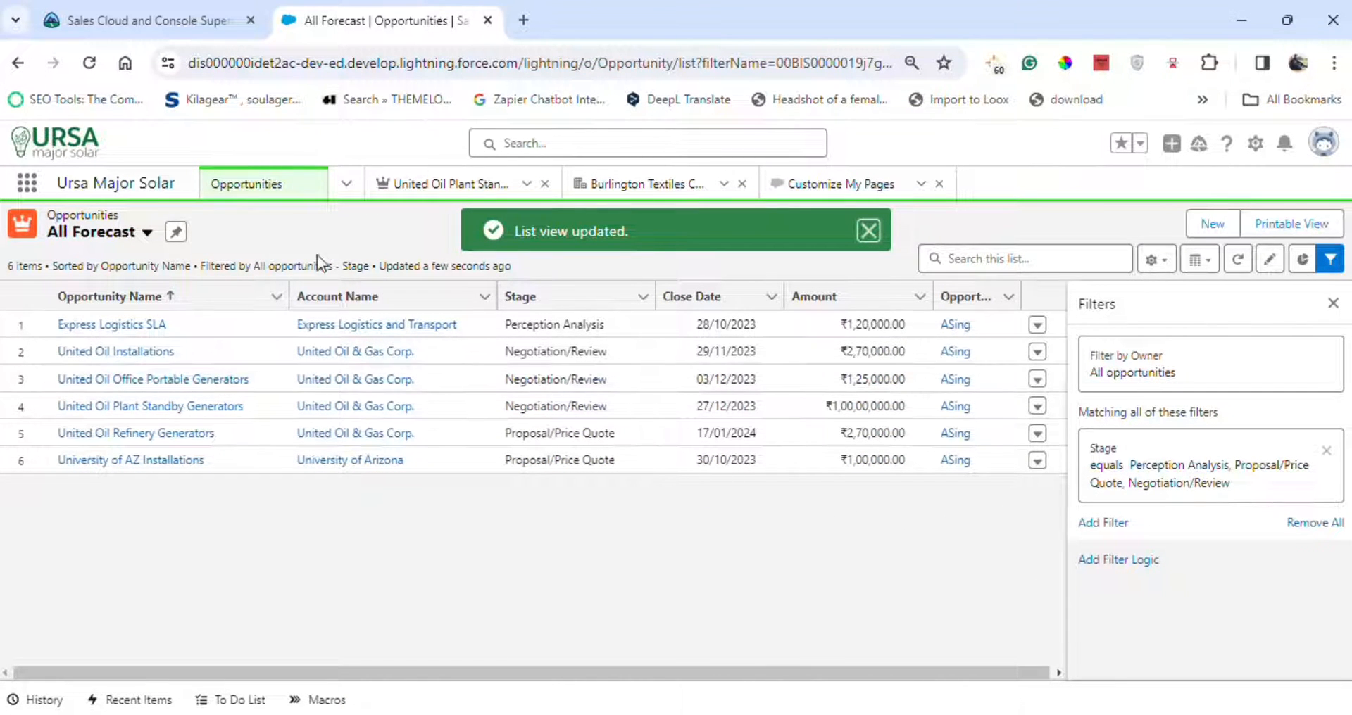
# Go to Leads and create a new list view named Lead Needing Update, copied from the instructions.
pyautogui.click(346, 183)
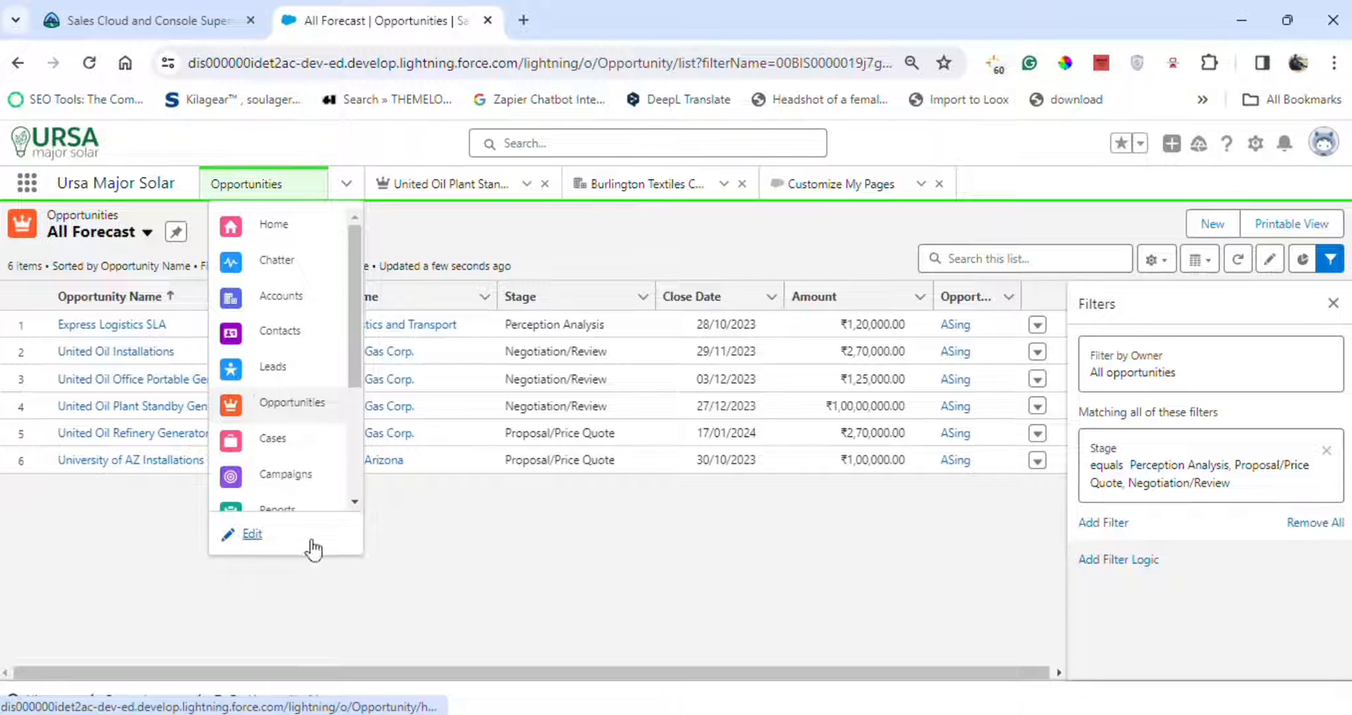
pyautogui.click(289, 366)
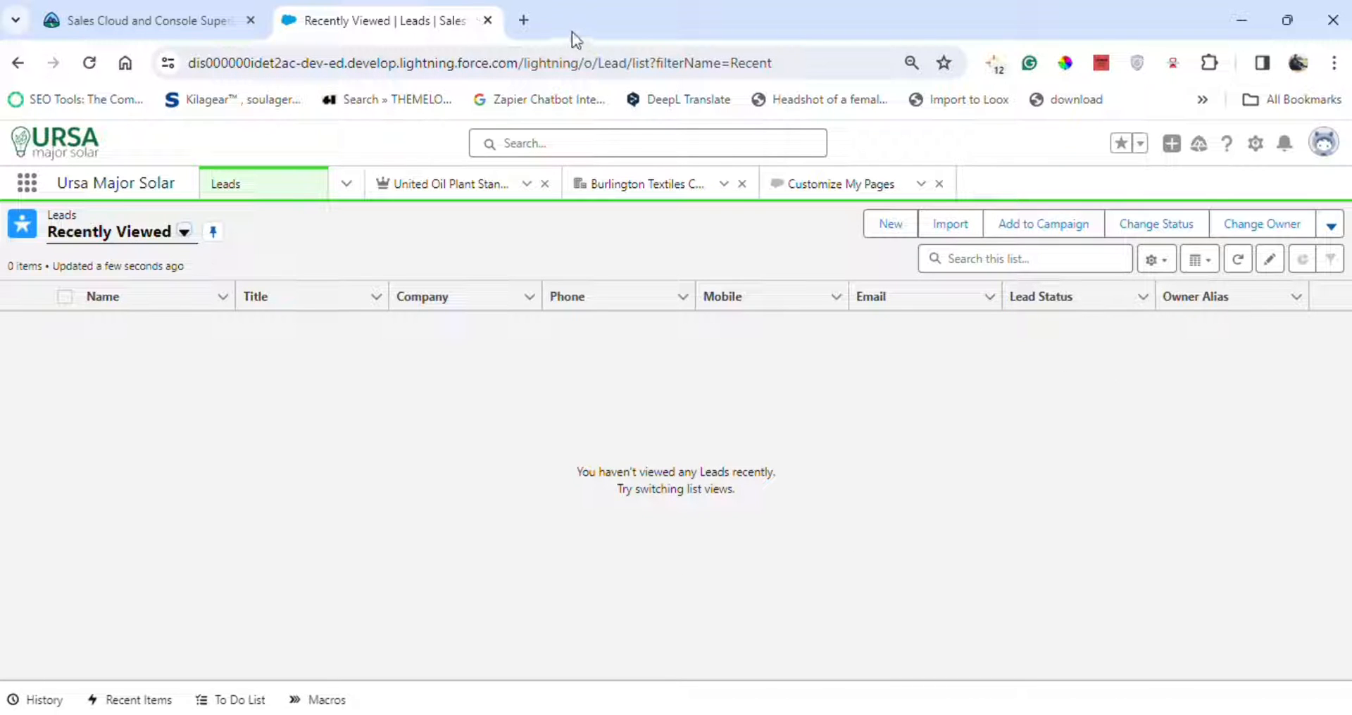
pyautogui.click(1152, 260)
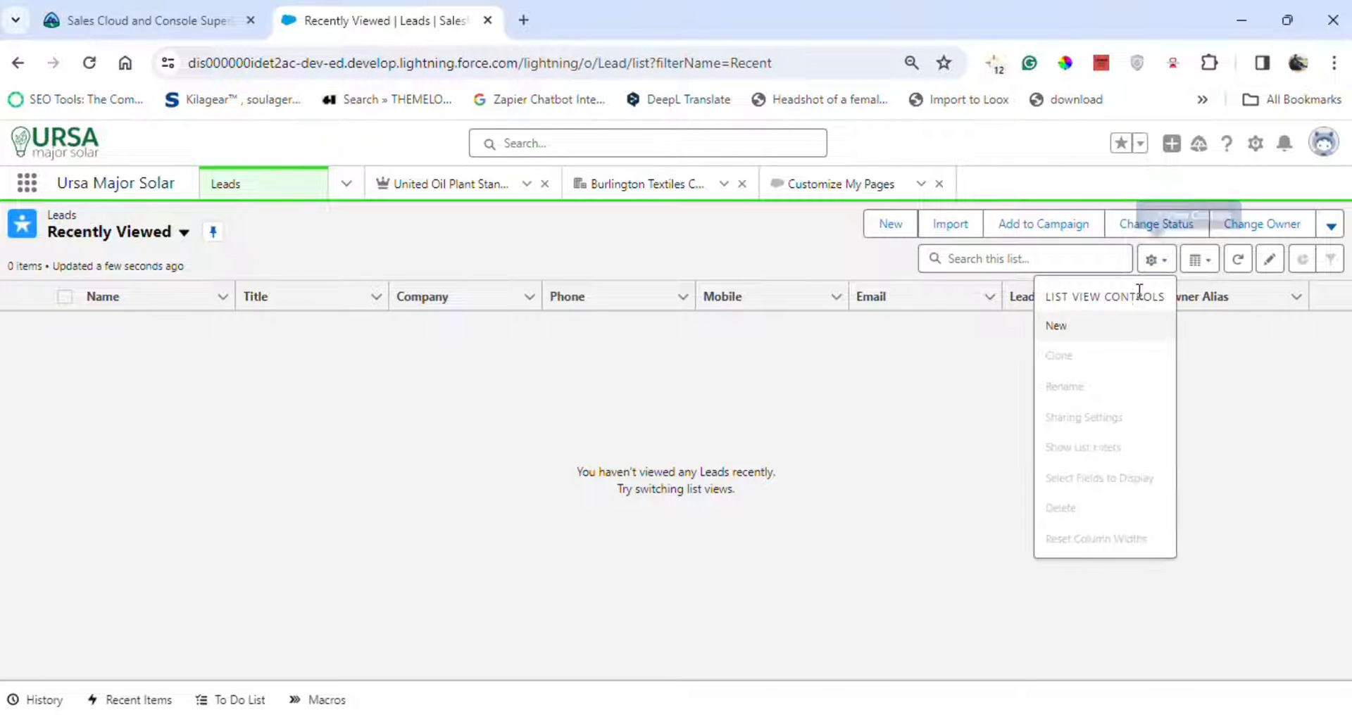
pyautogui.click(1120, 326)
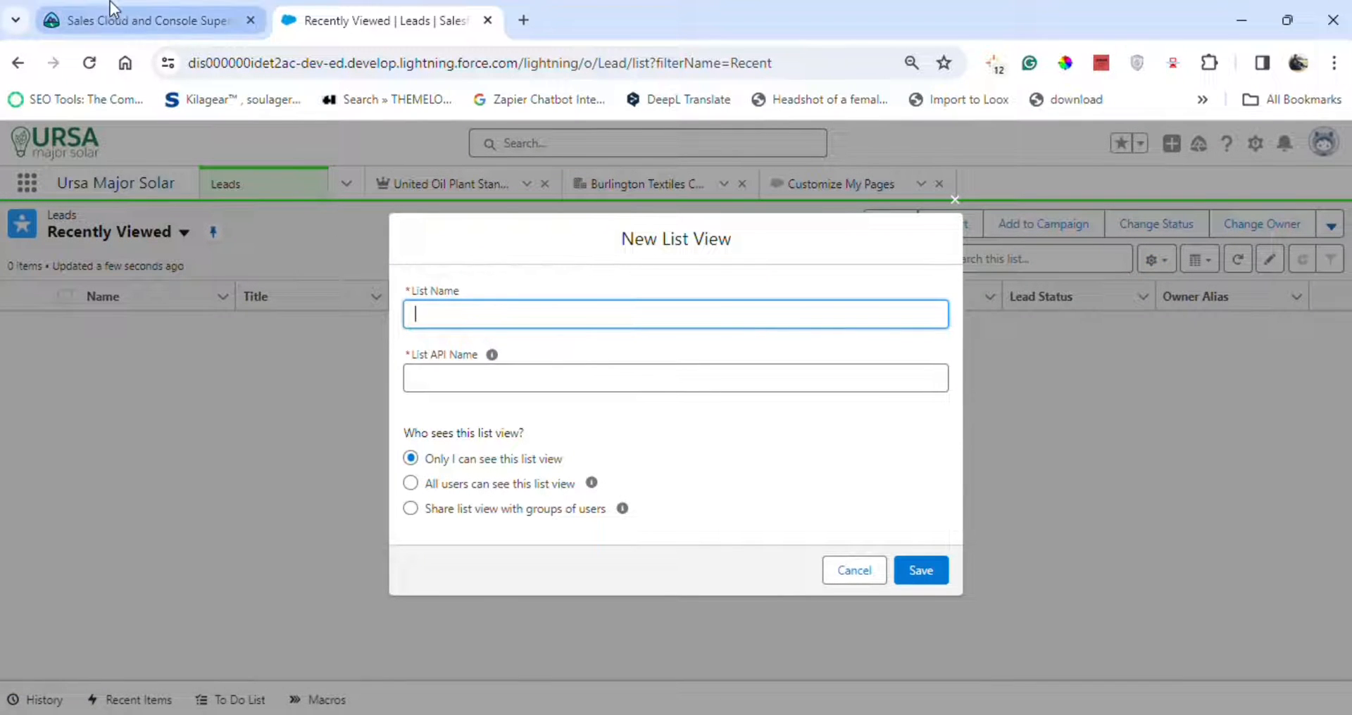
pyautogui.click(110, 9)
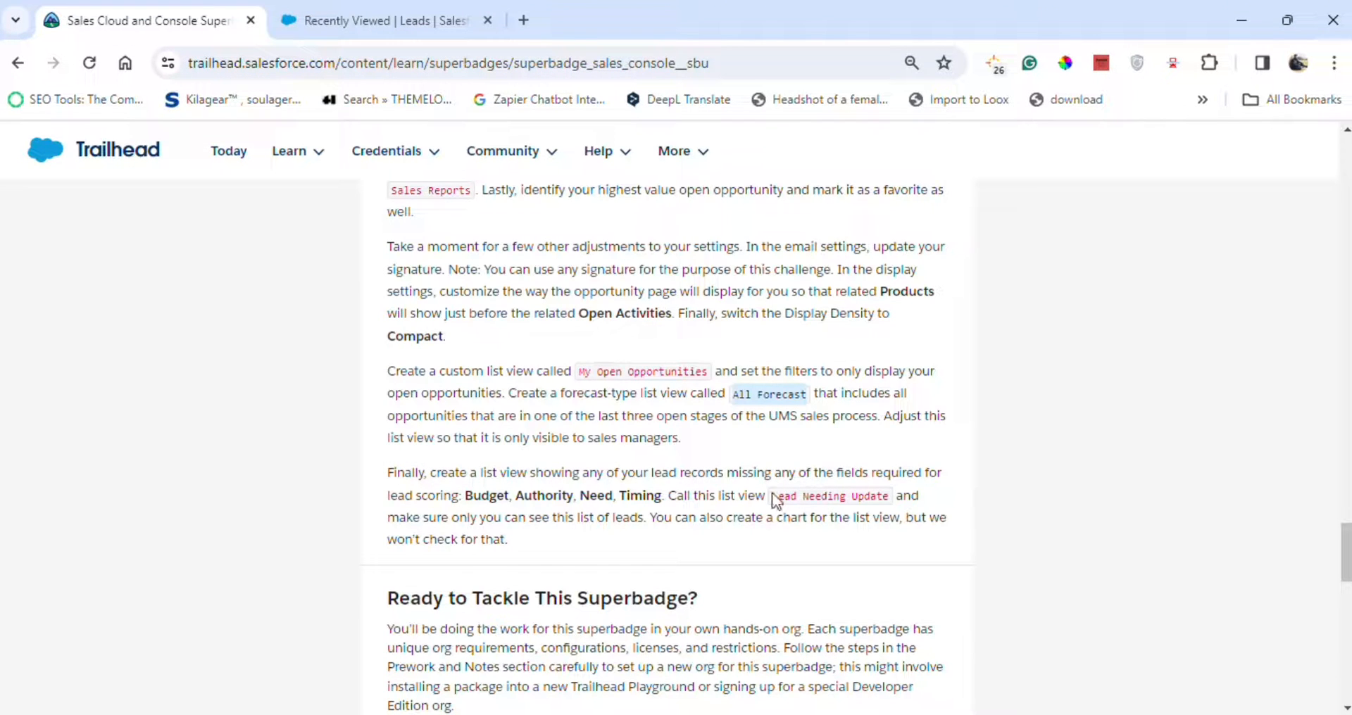
pyautogui.moveTo(772, 495); pyautogui.dragTo(891, 497)
pyautogui.hotkey('ctrl', 'c')
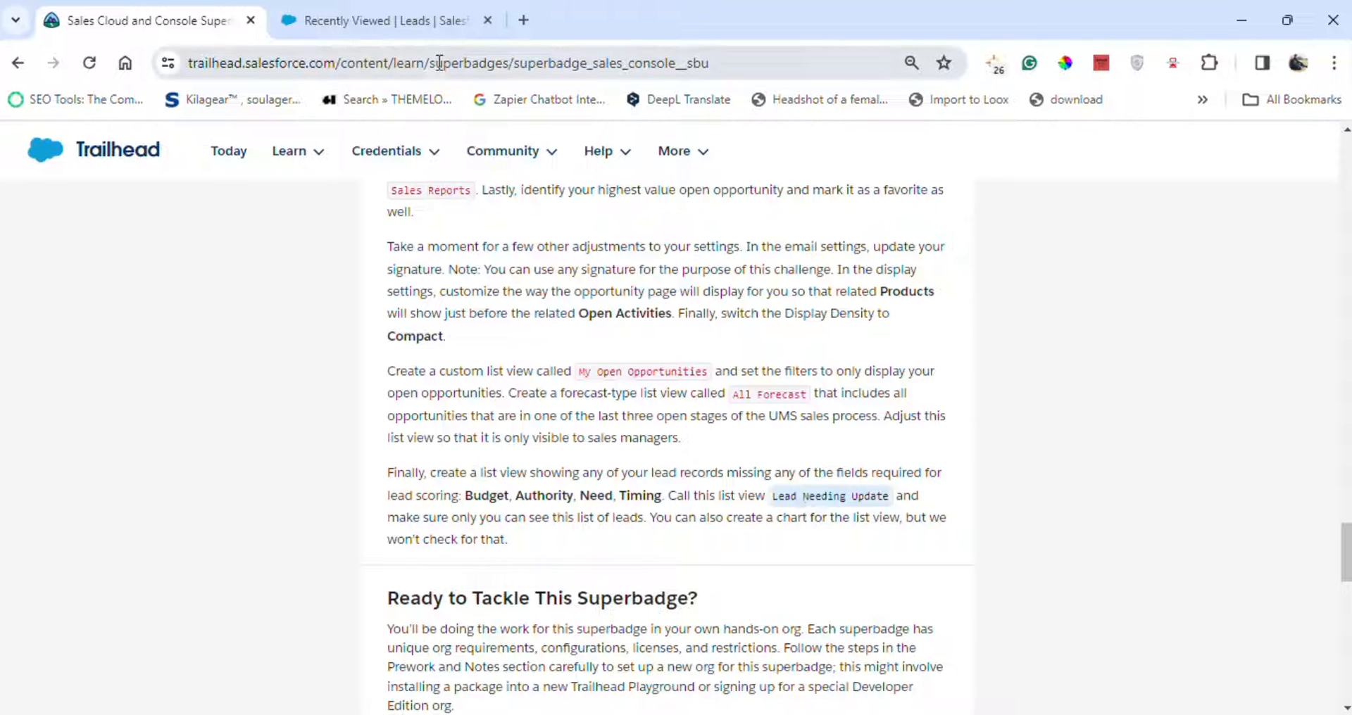
pyautogui.click(391, 10)
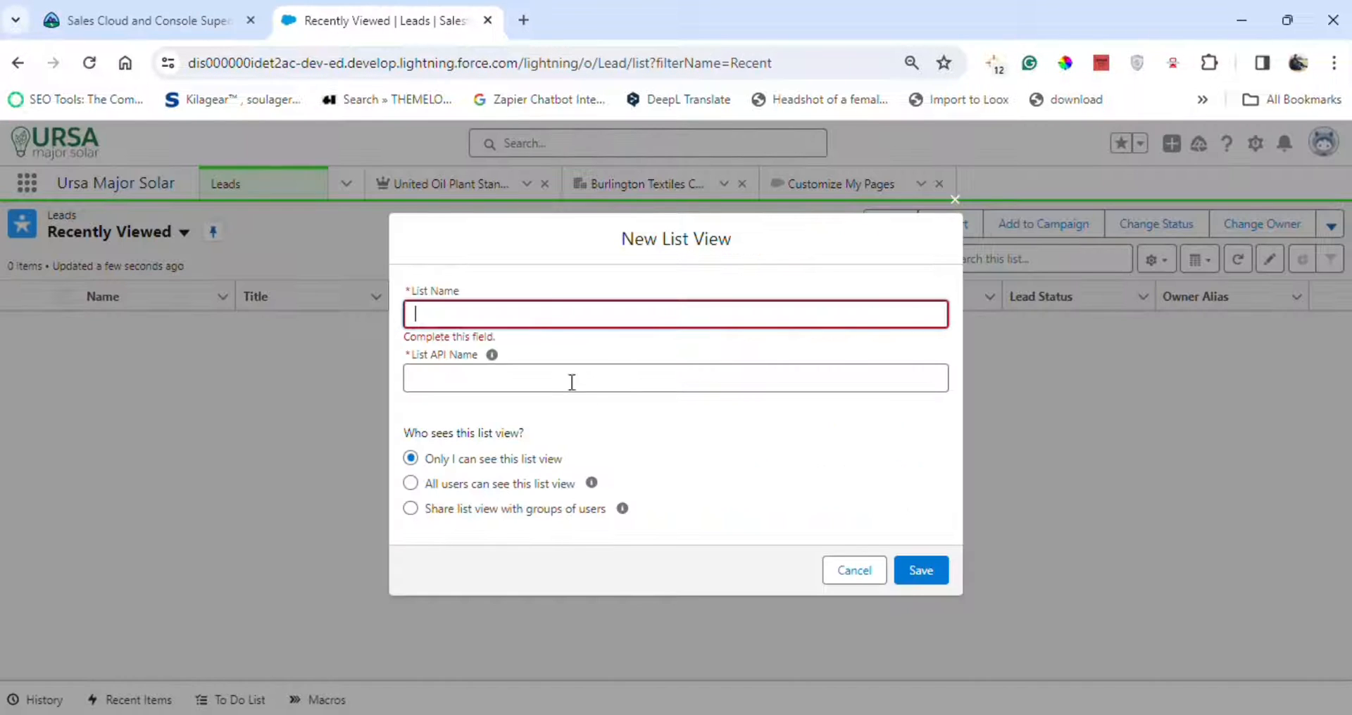
pyautogui.hotkey('ctrl', 'v')
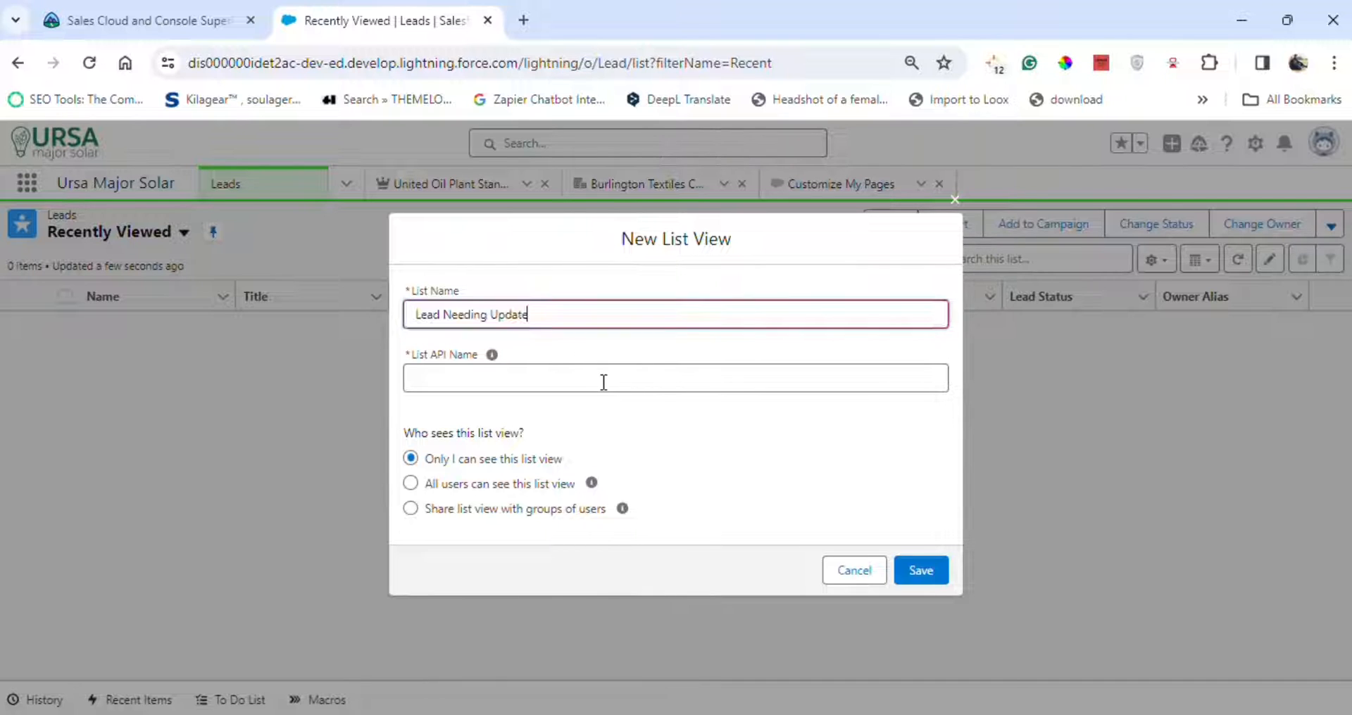
pyautogui.click(930, 574)
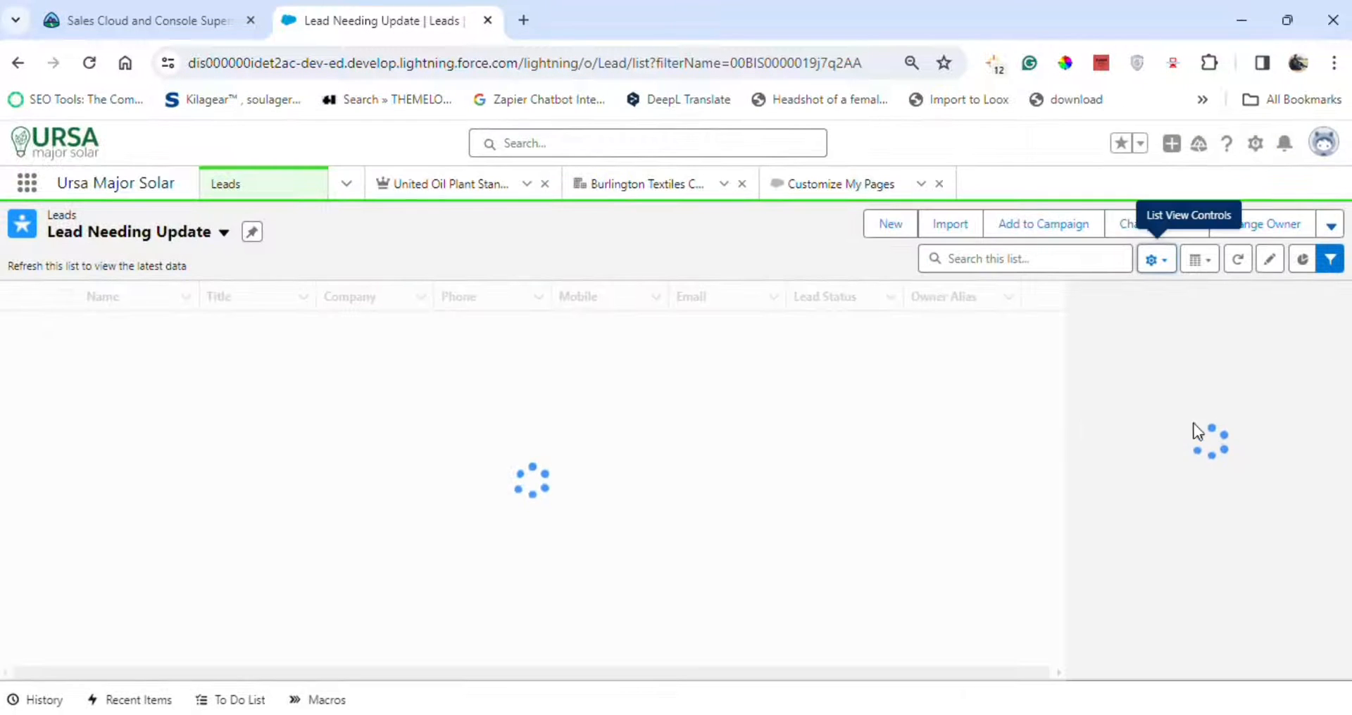
# Add a Budget equals filter to the Lead Needing Update list view and turn on filter logic.
pyautogui.click(1094, 420)
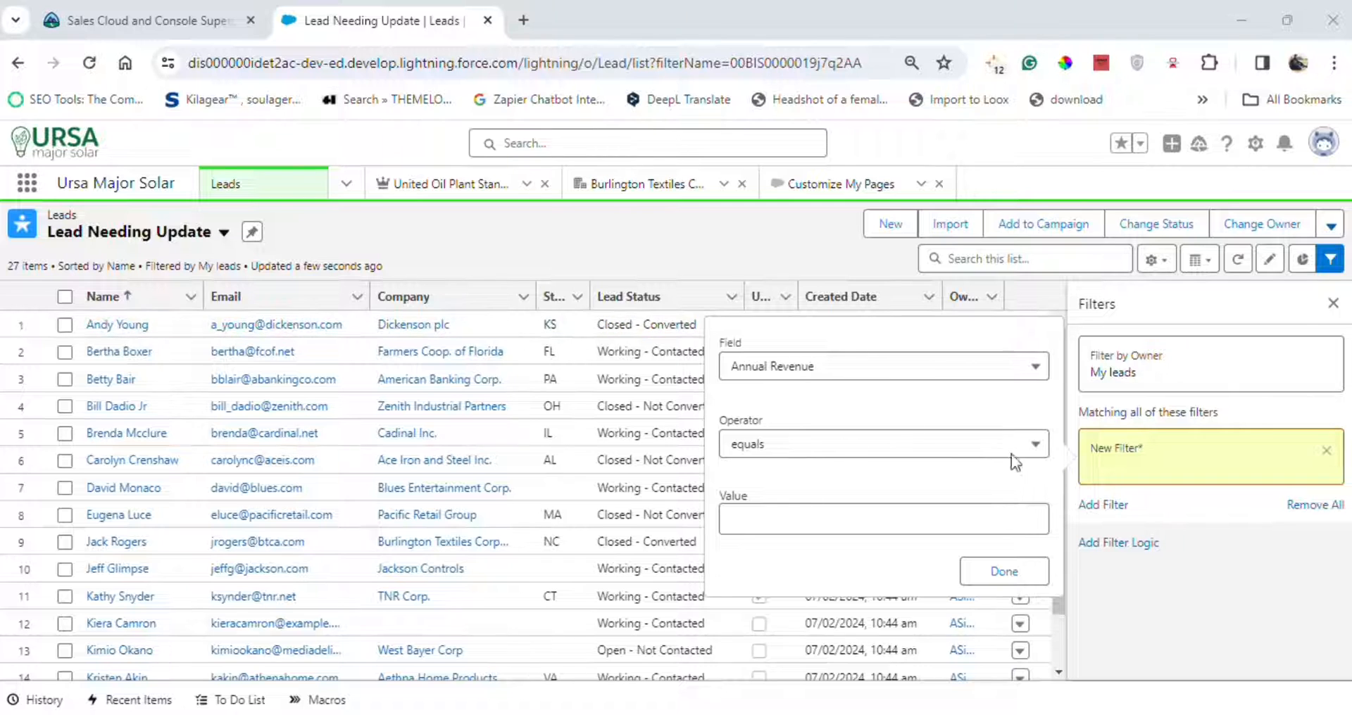
pyautogui.click(875, 368)
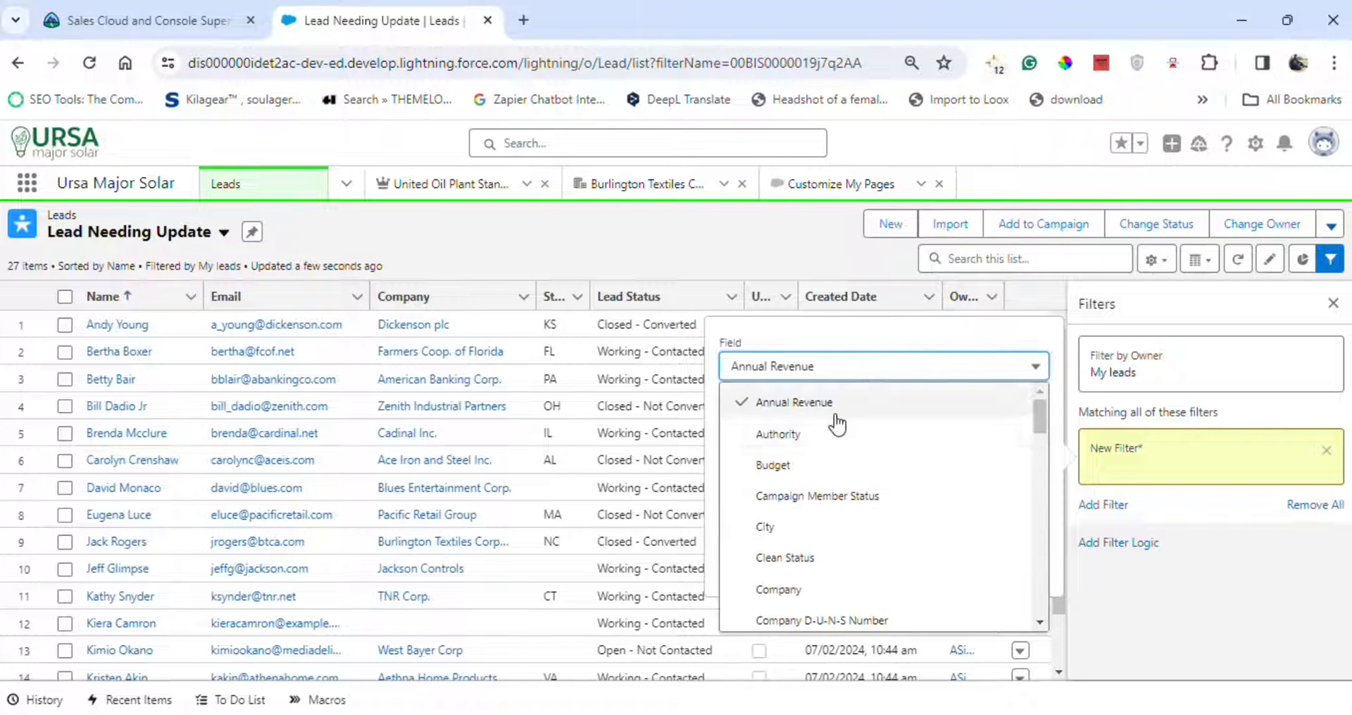
pyautogui.click(810, 465)
pyautogui.click(1025, 567)
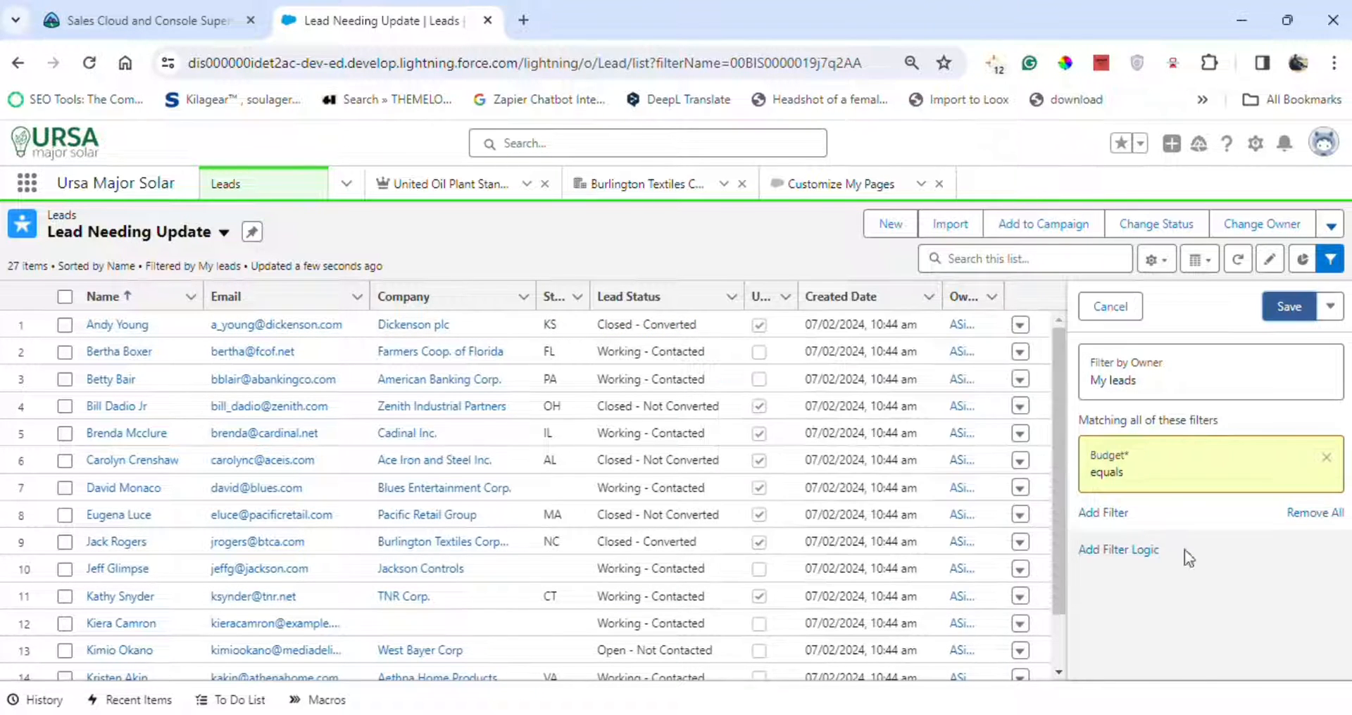
pyautogui.click(1130, 551)
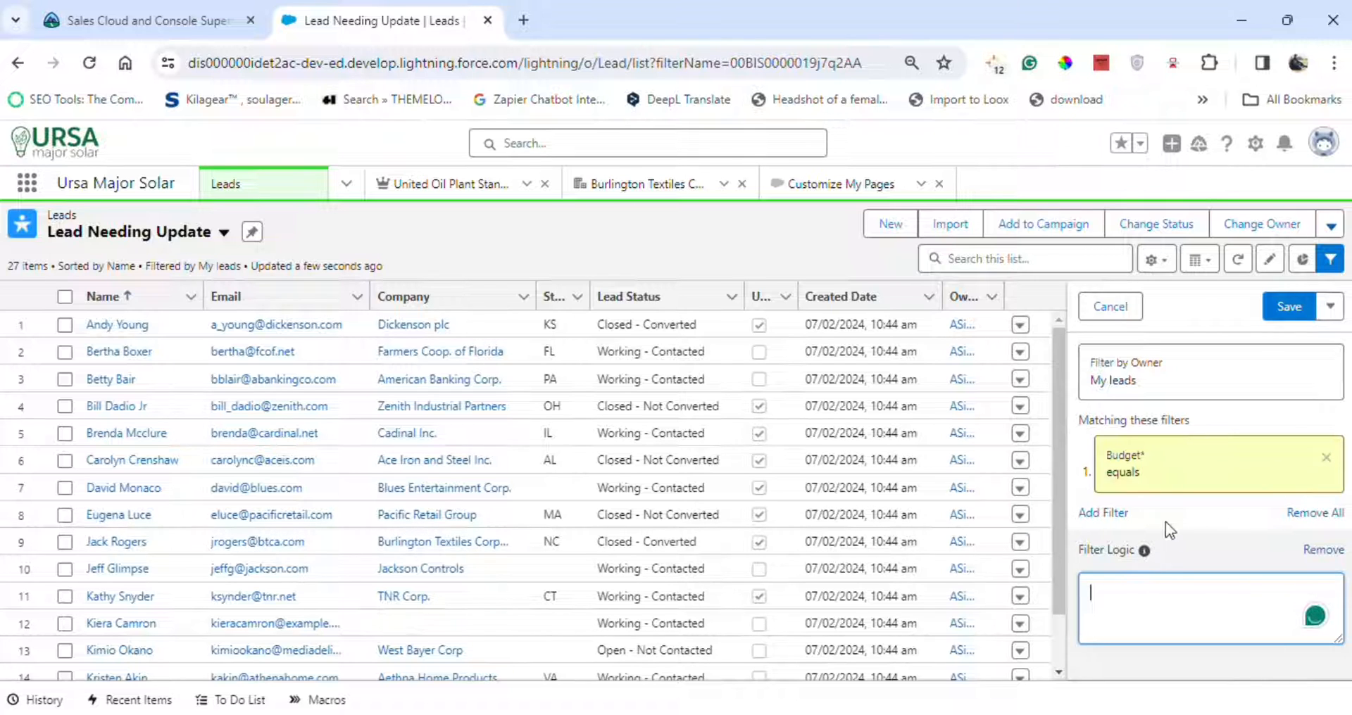
# Add an Authority equals filter.
pyautogui.click(1109, 514)
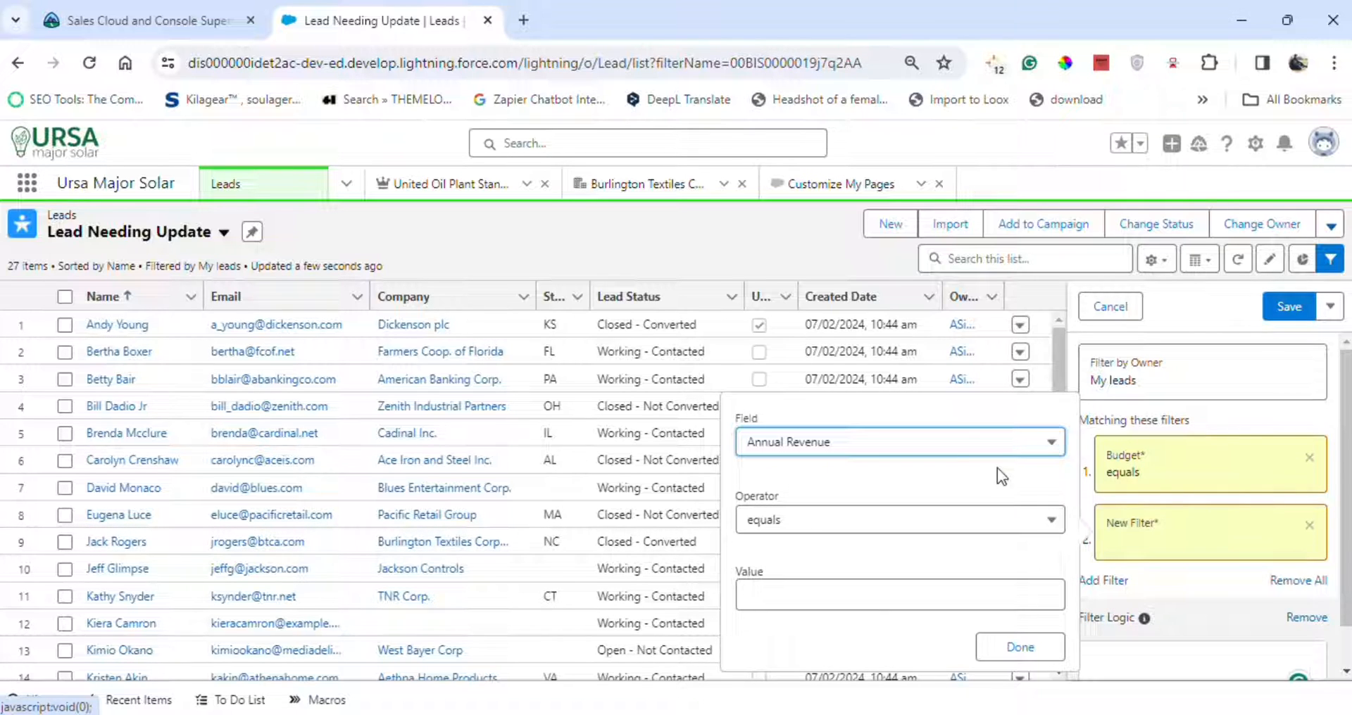
pyautogui.click(848, 442)
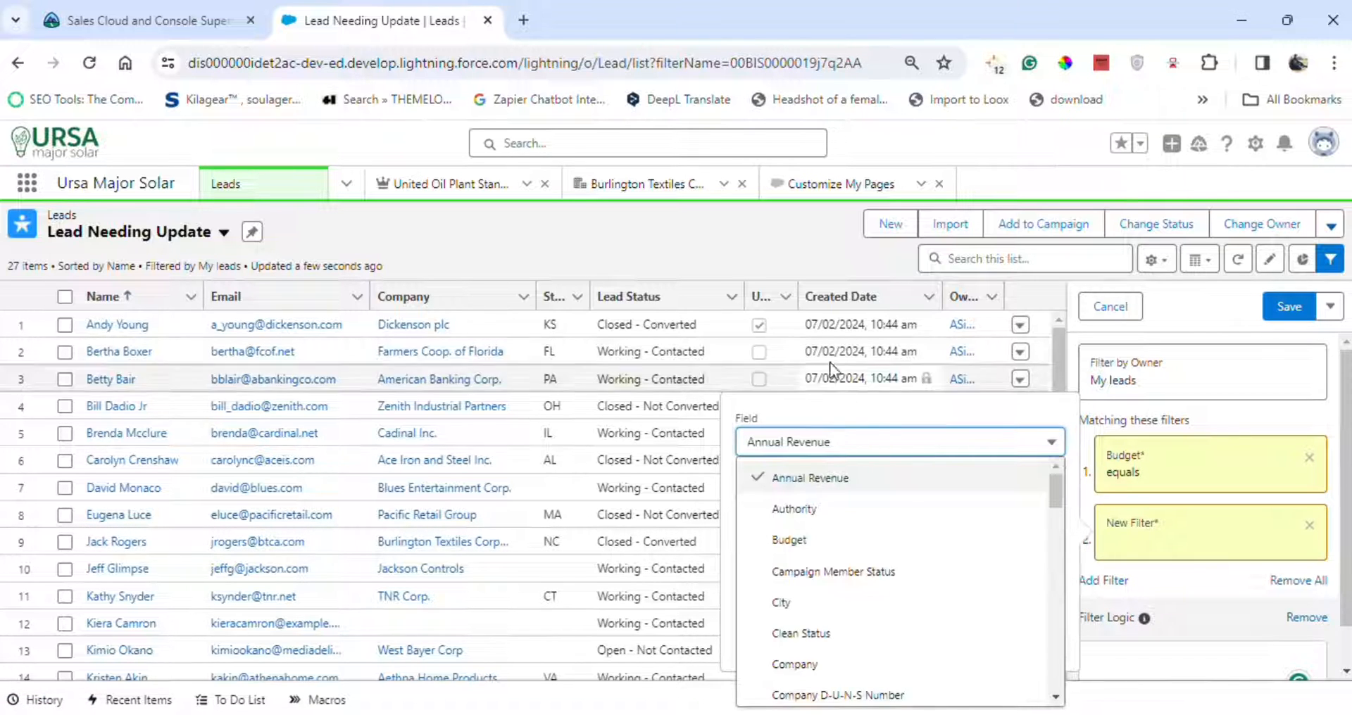
pyautogui.click(831, 508)
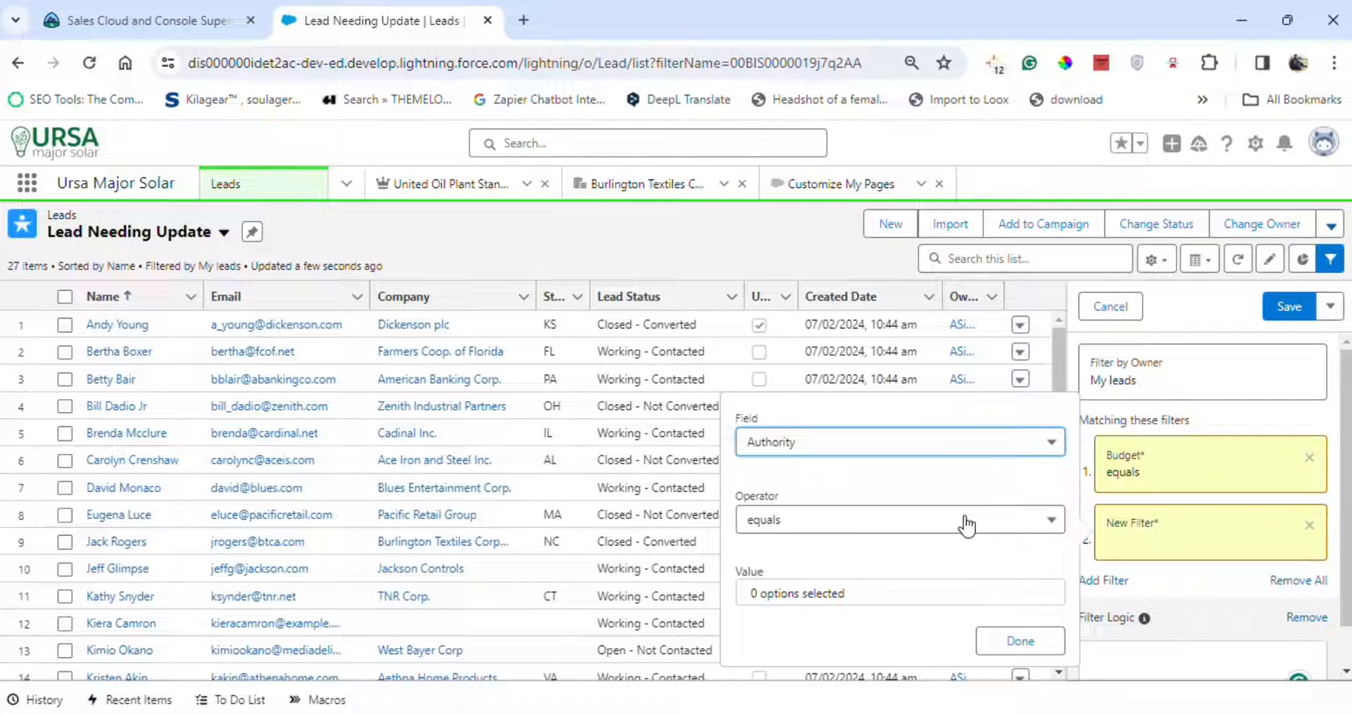
pyautogui.click(1004, 643)
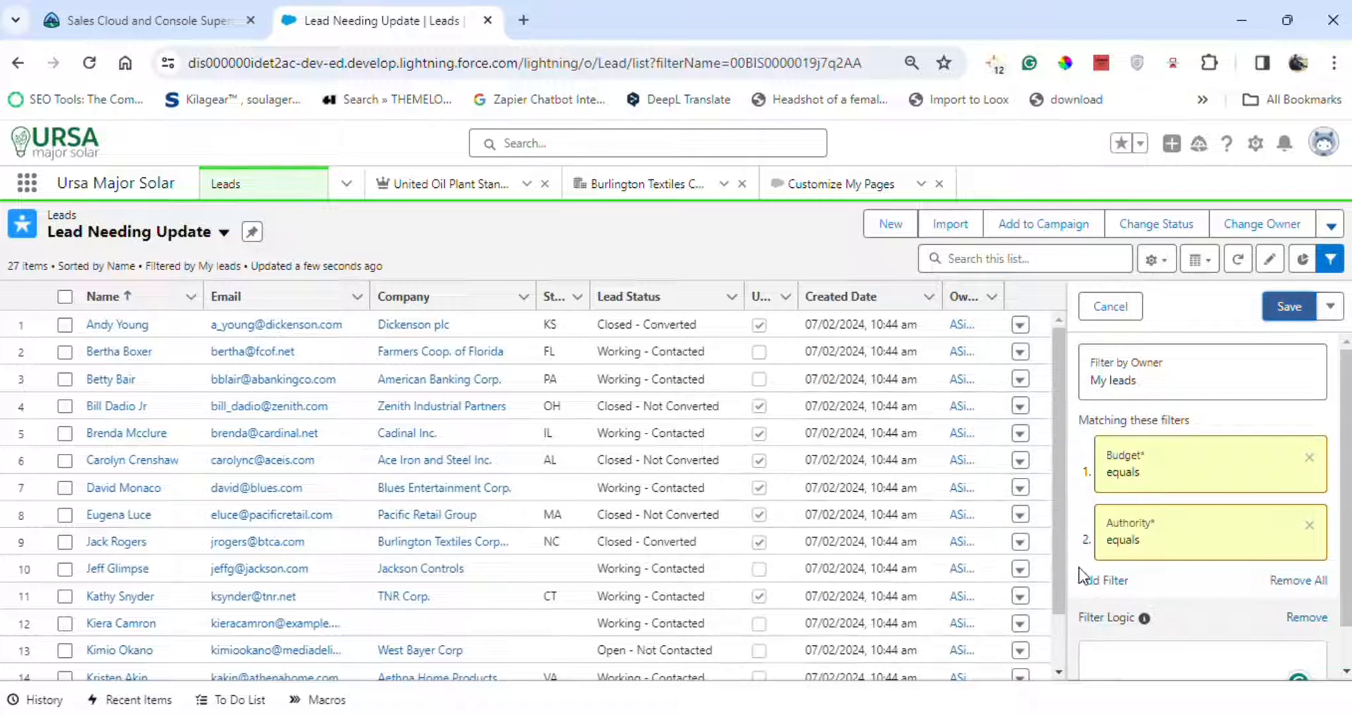
# Add a Need equals filter.
pyautogui.click(1098, 581)
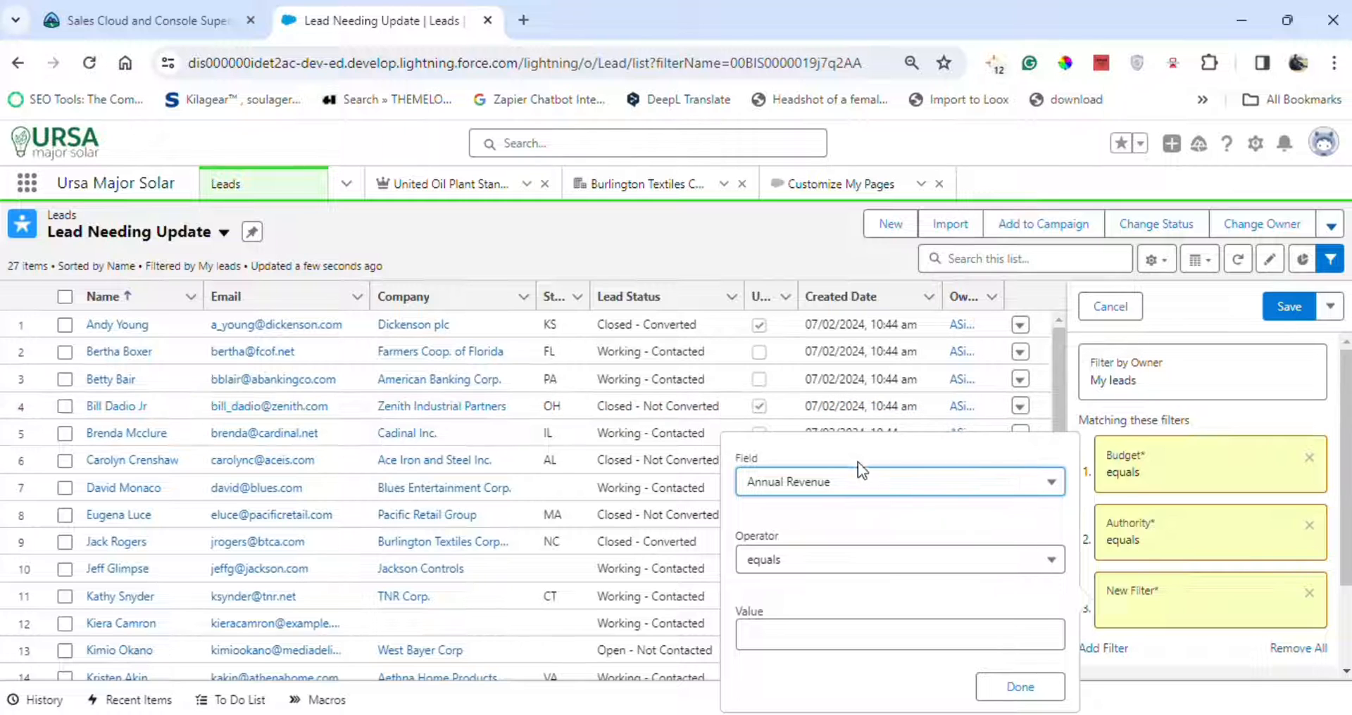
pyautogui.click(896, 497)
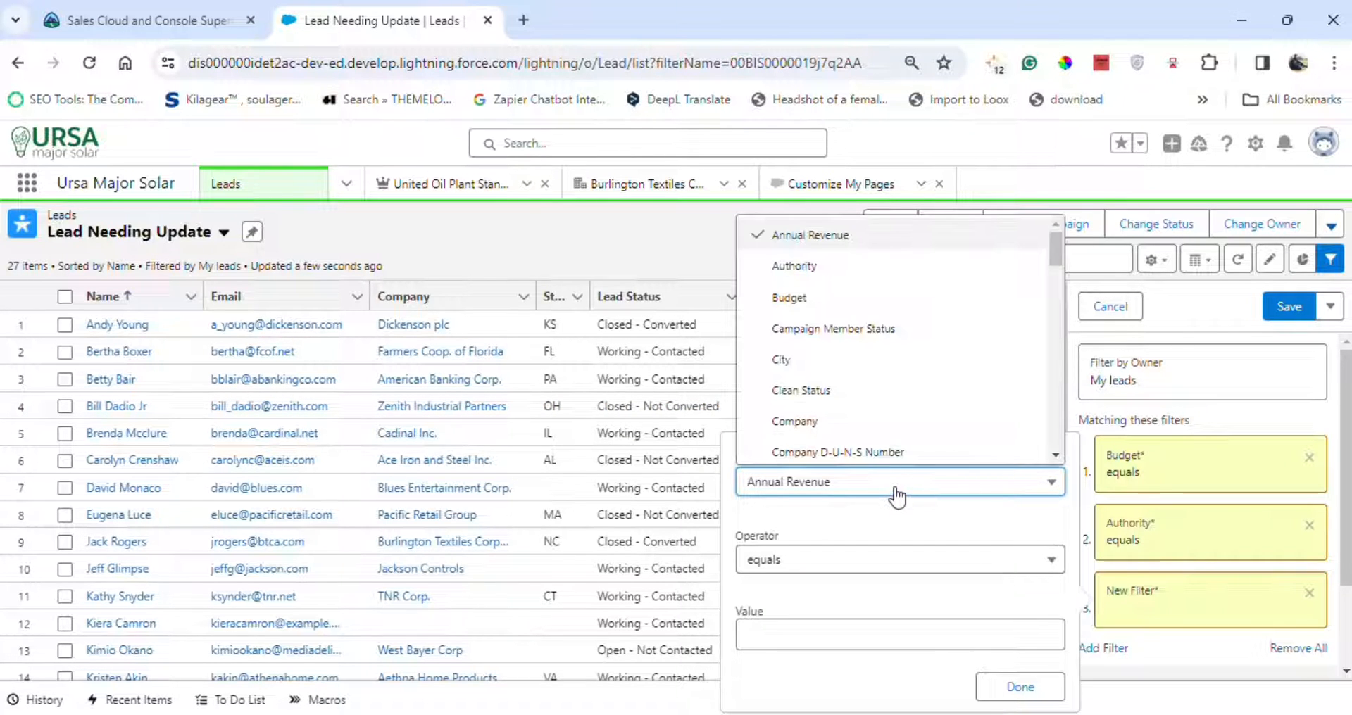
pyautogui.scroll(-3, 838, 430)
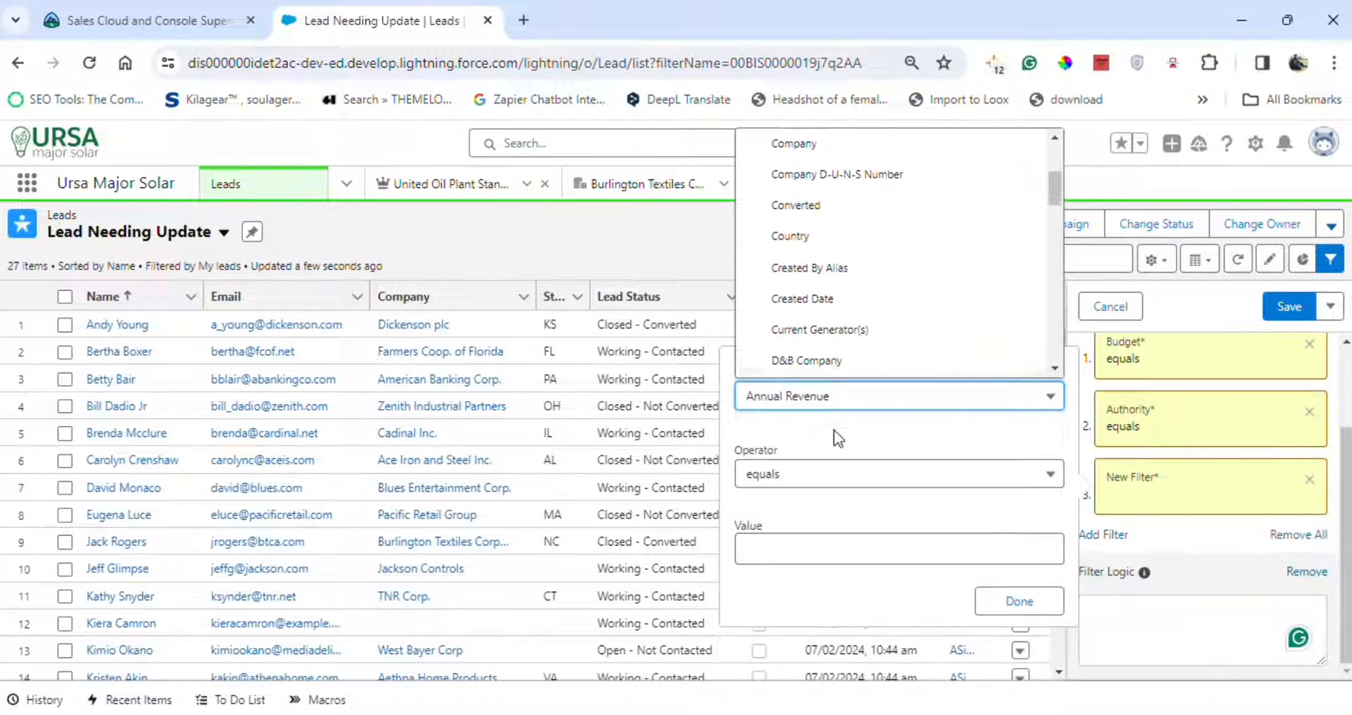
pyautogui.scroll(-5, 831, 299)
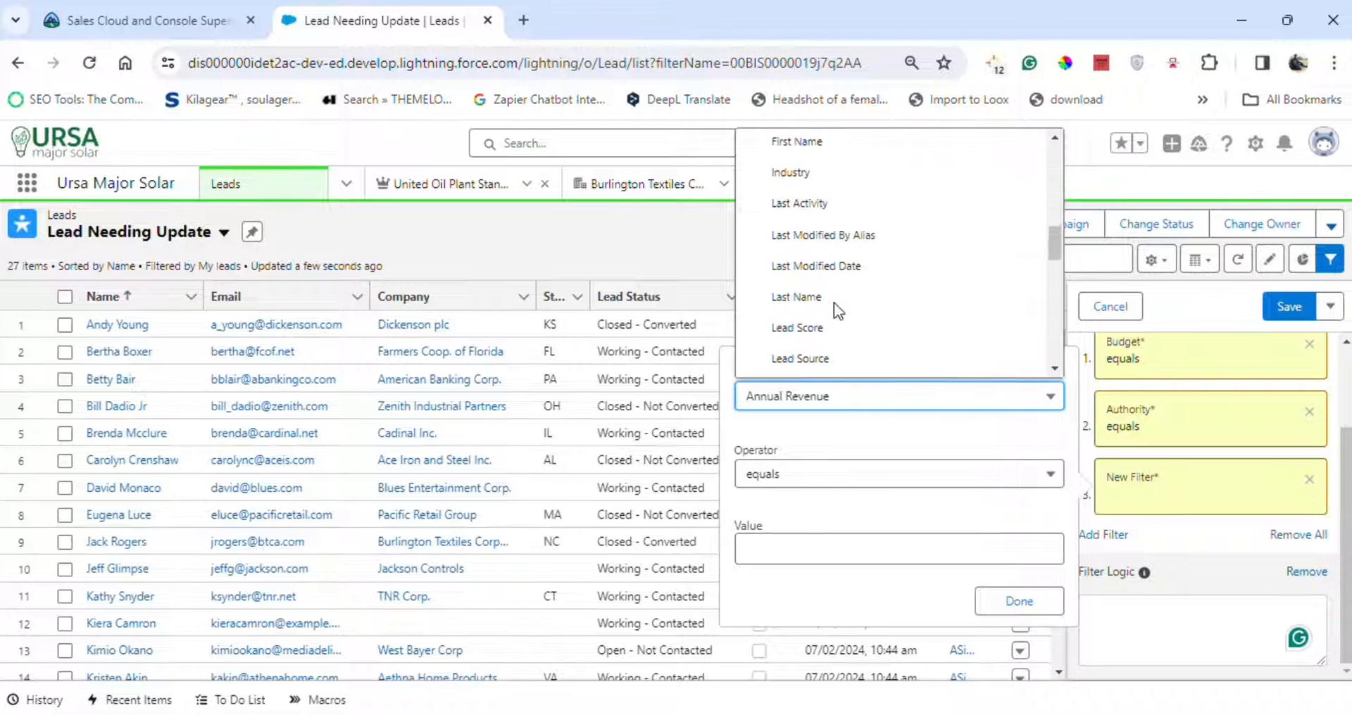
pyautogui.scroll(-3, 834, 303)
pyautogui.click(834, 282)
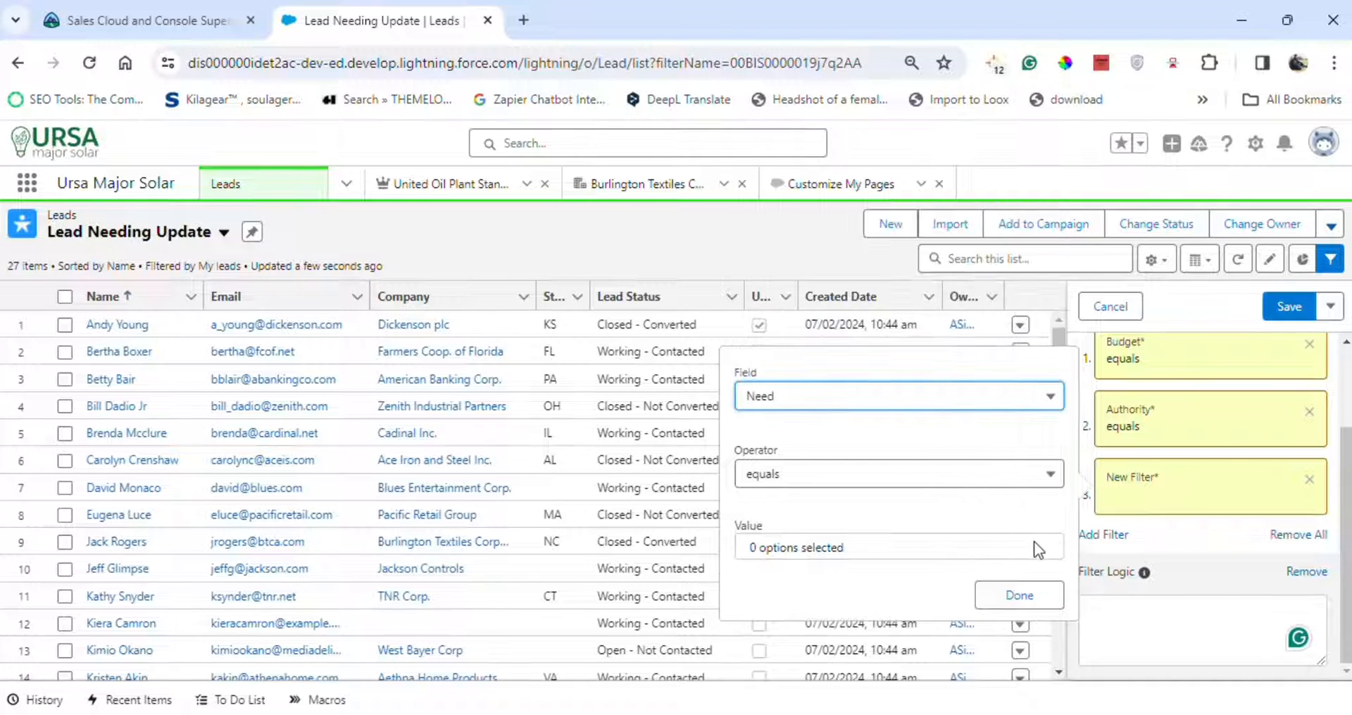
pyautogui.click(1021, 596)
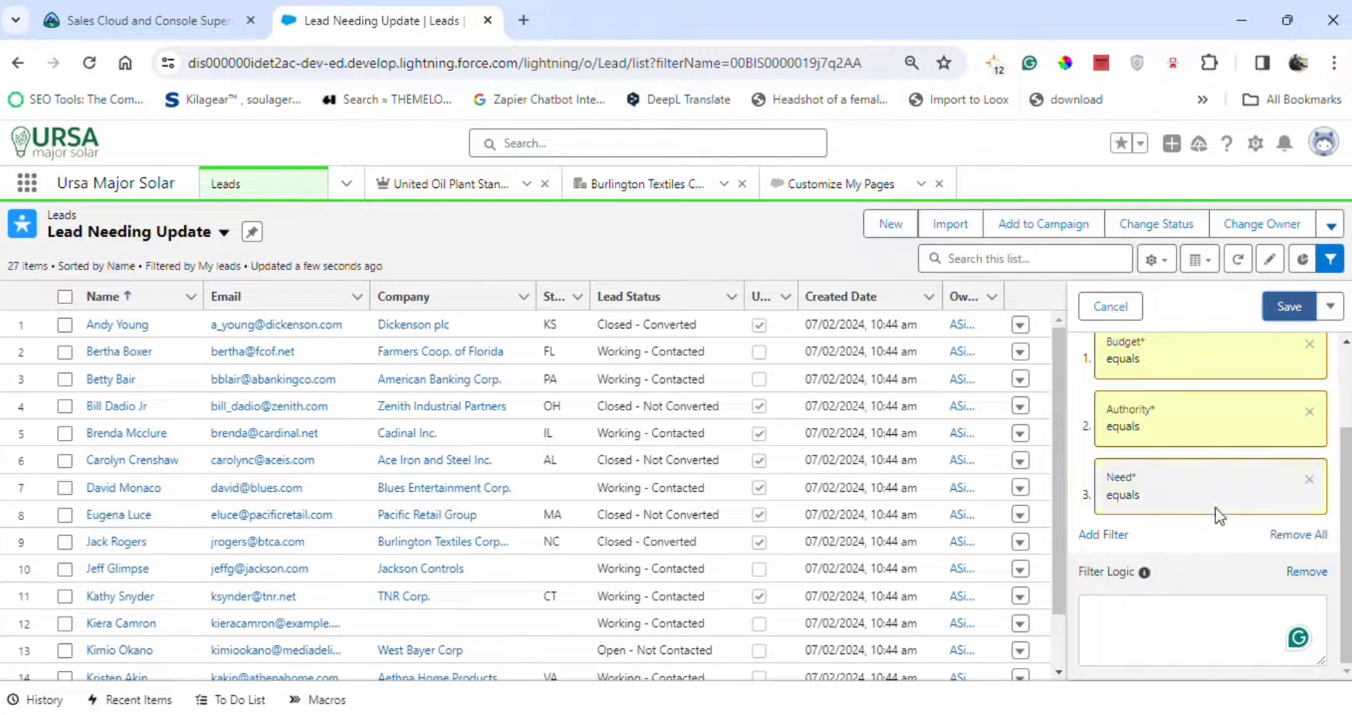
# Add a Timing equals filter.
pyautogui.click(1104, 535)
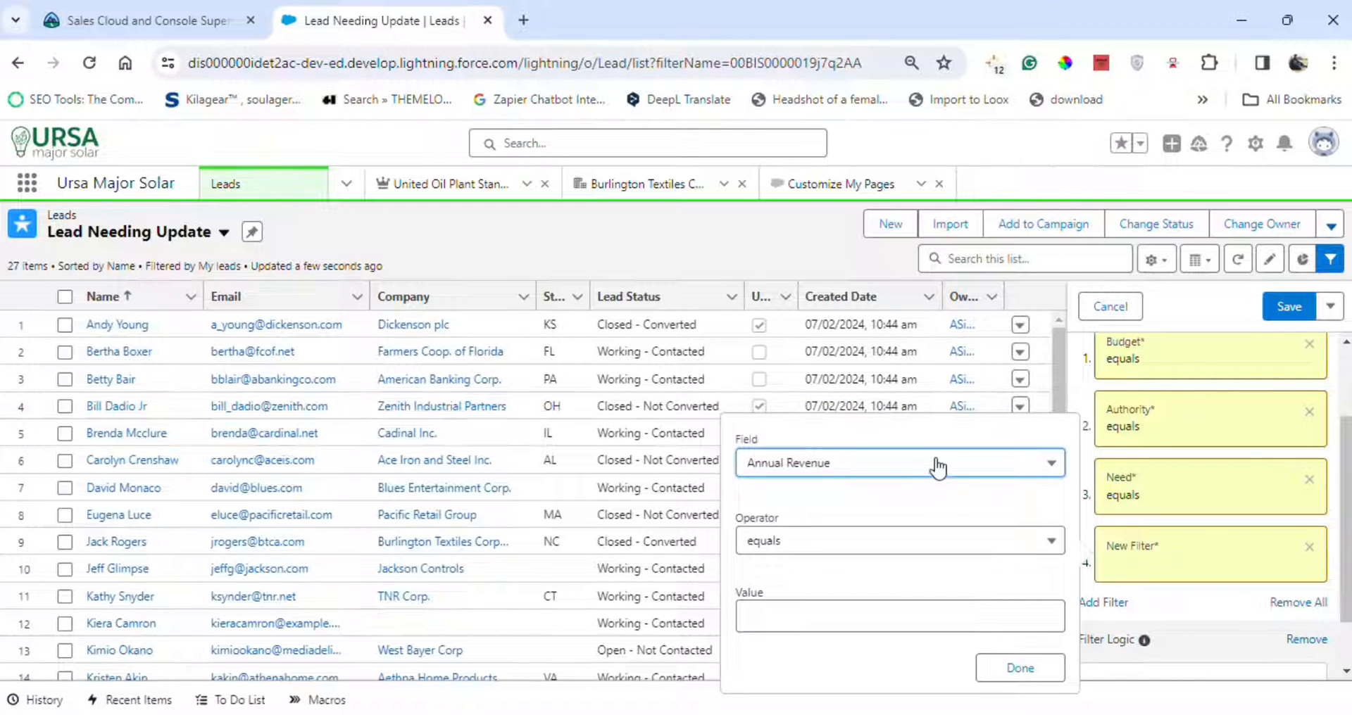
pyautogui.click(810, 466)
pyautogui.scroll(-10, 816, 357)
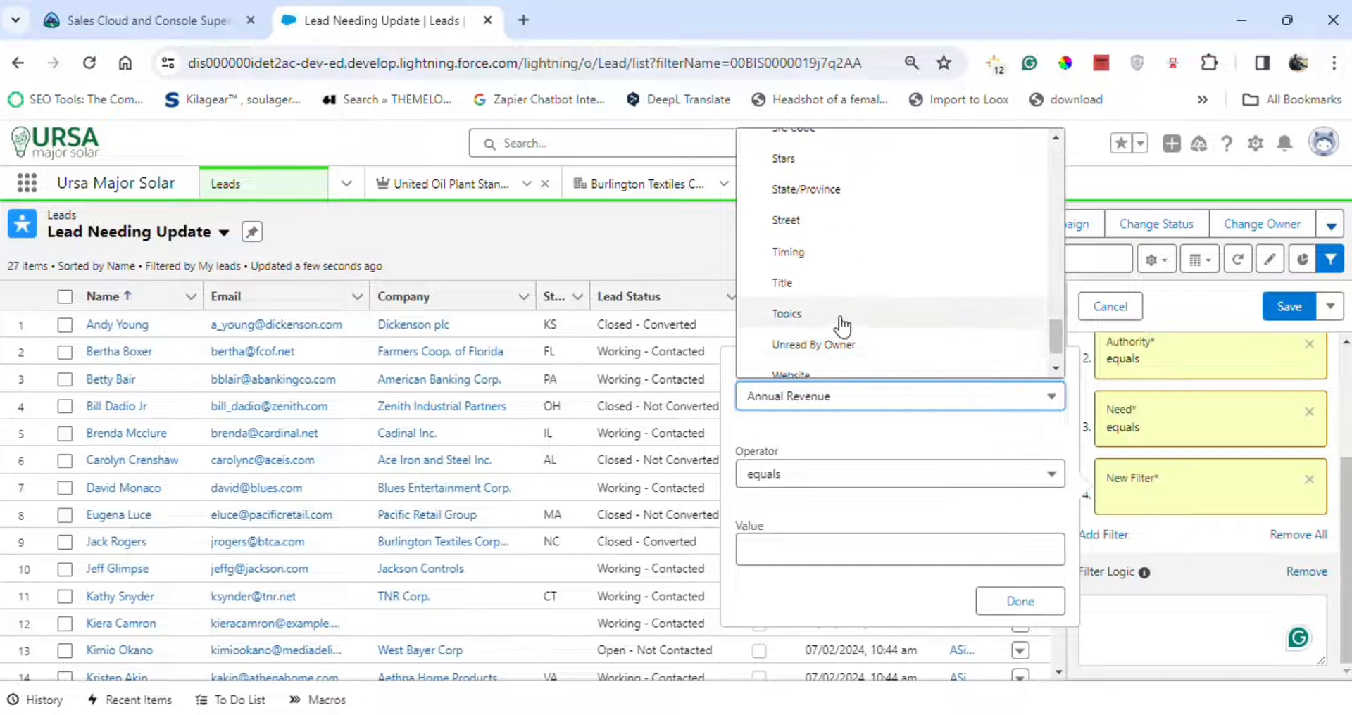
pyautogui.click(845, 252)
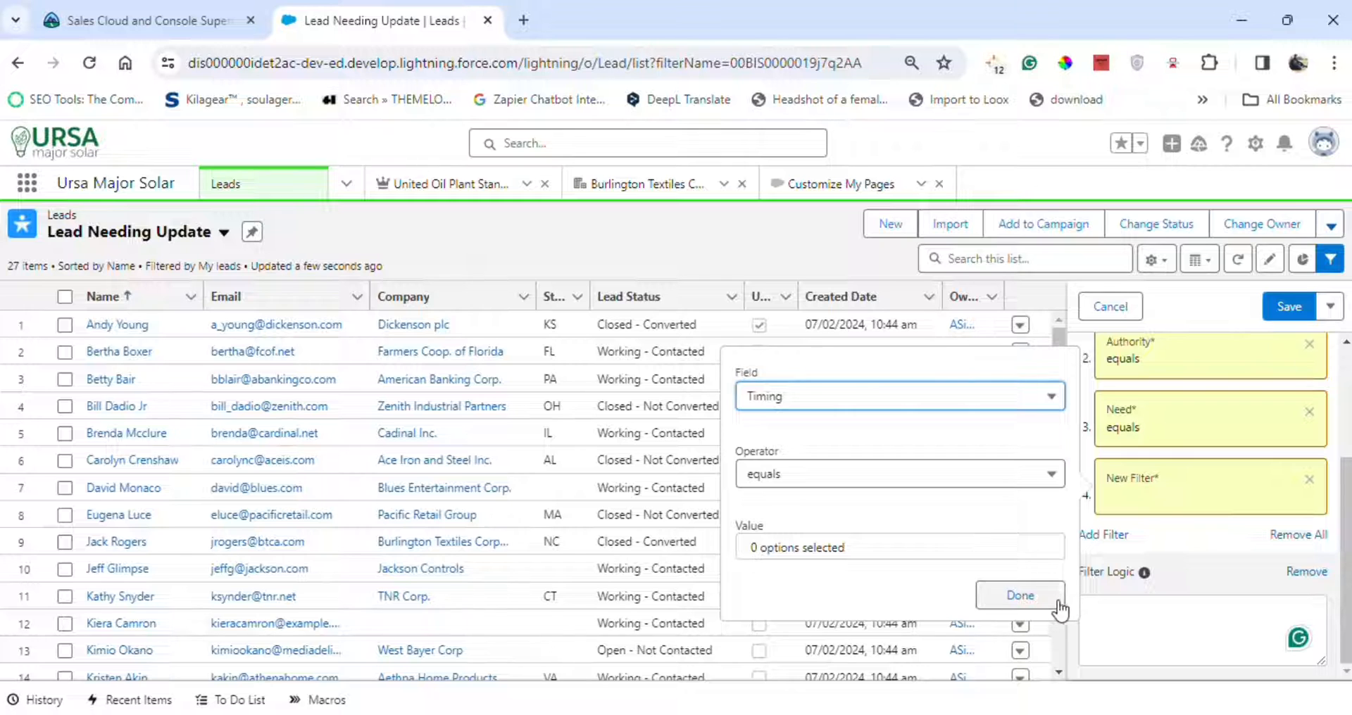
pyautogui.click(1020, 596)
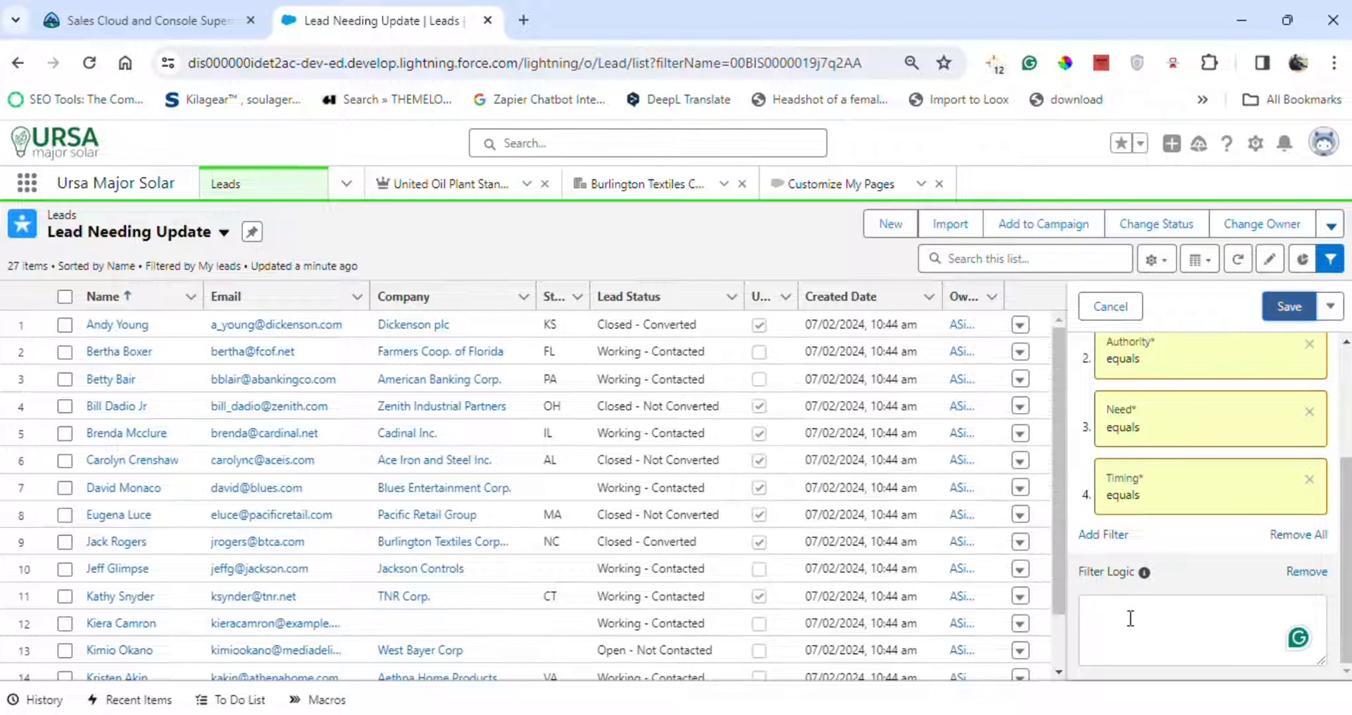
# Set the filter logic to 1 OR 2 OR 3 OR 4.
pyautogui.click(1130, 619)
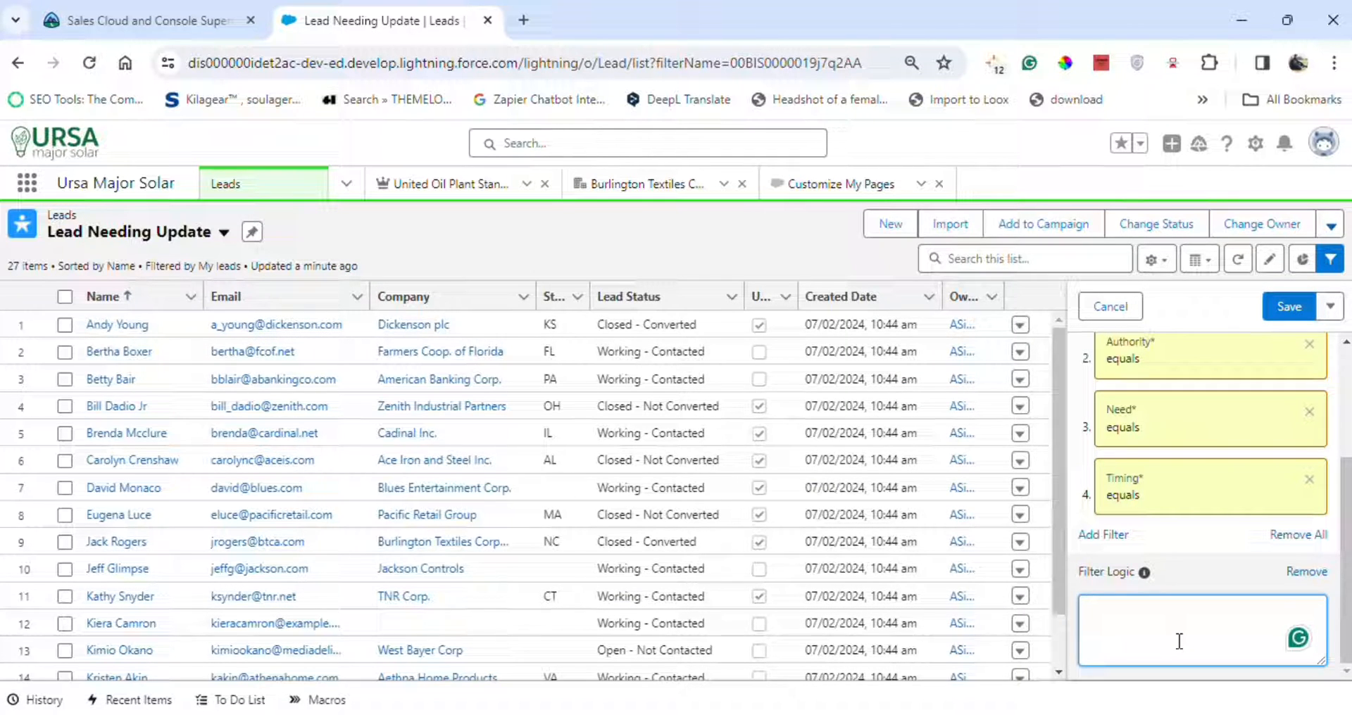
pyautogui.write('1')
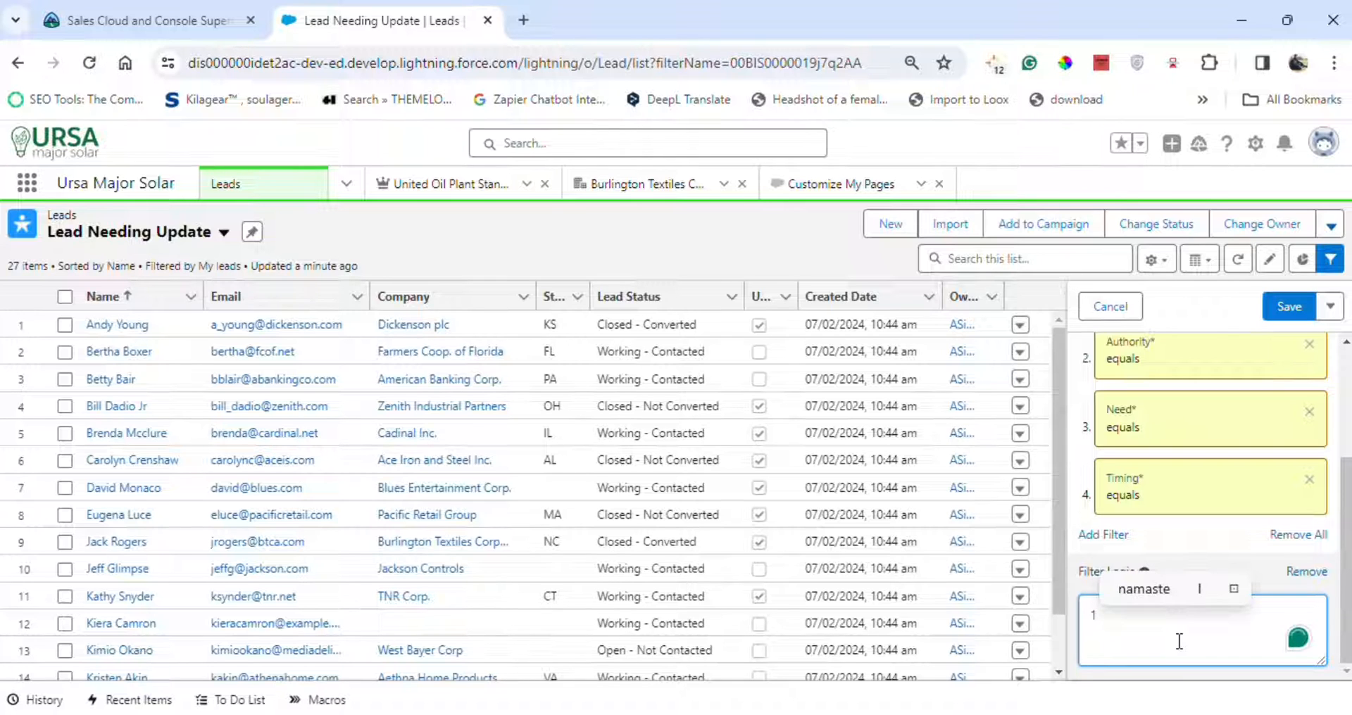
pyautogui.write(' O')
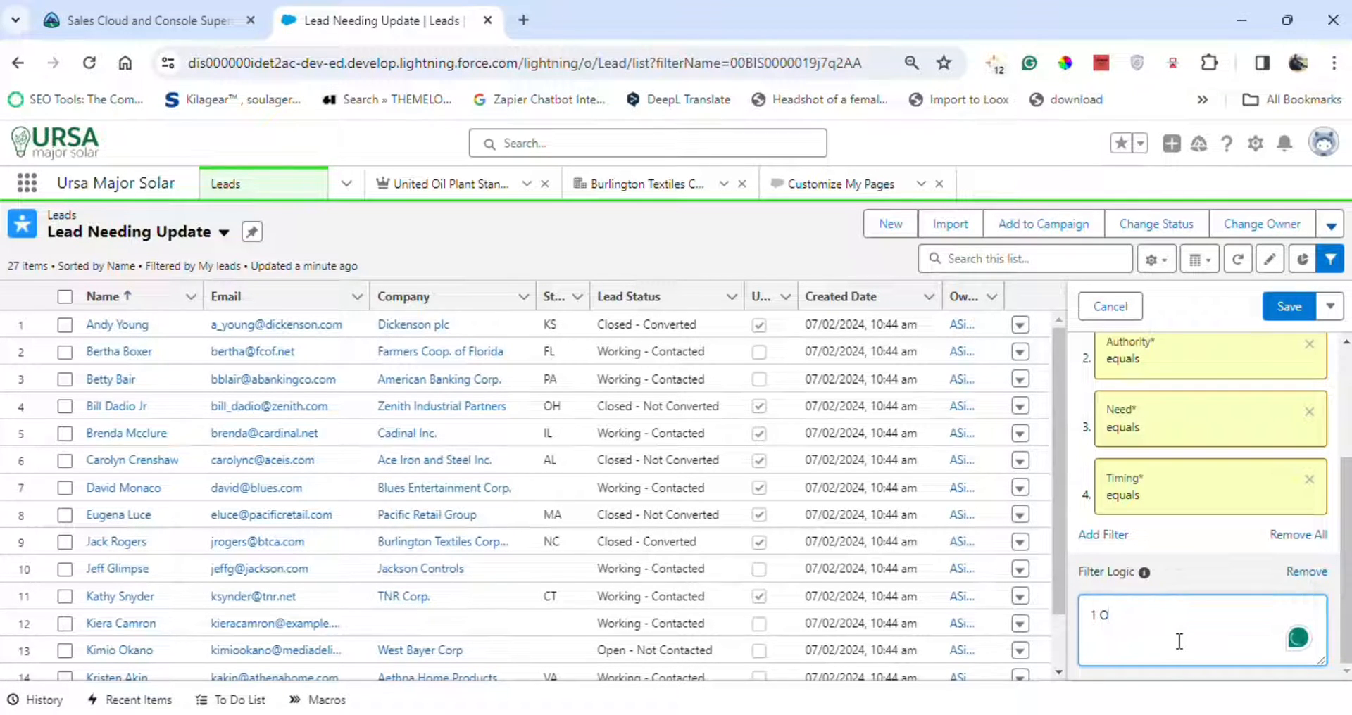
pyautogui.write('rR')
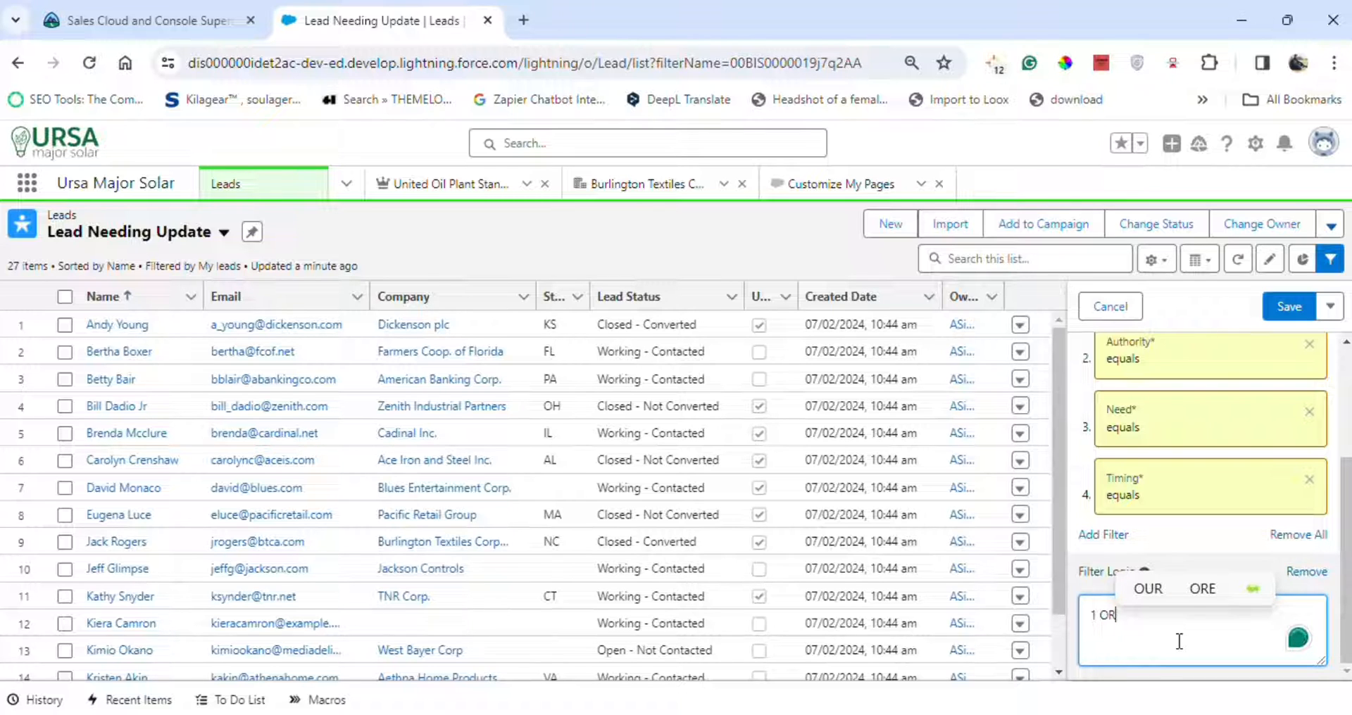
pyautogui.write(' 2')
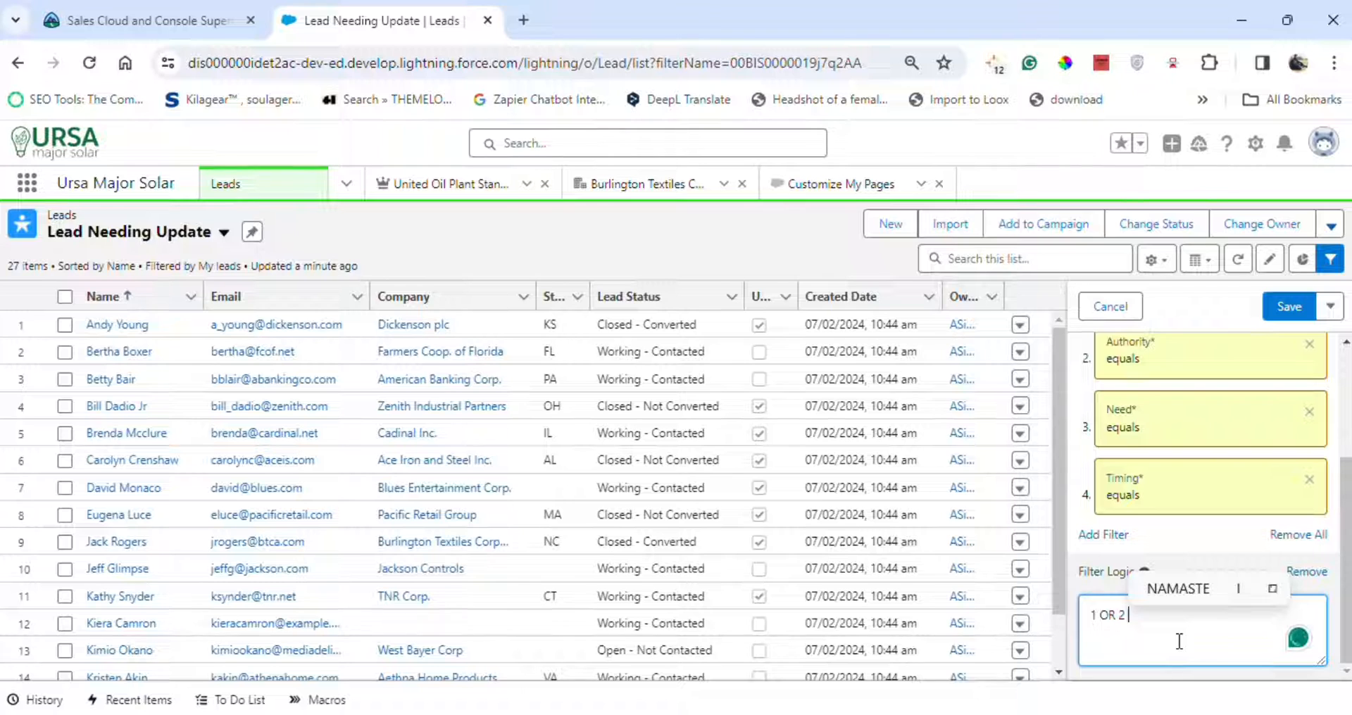
pyautogui.write(' OR ')
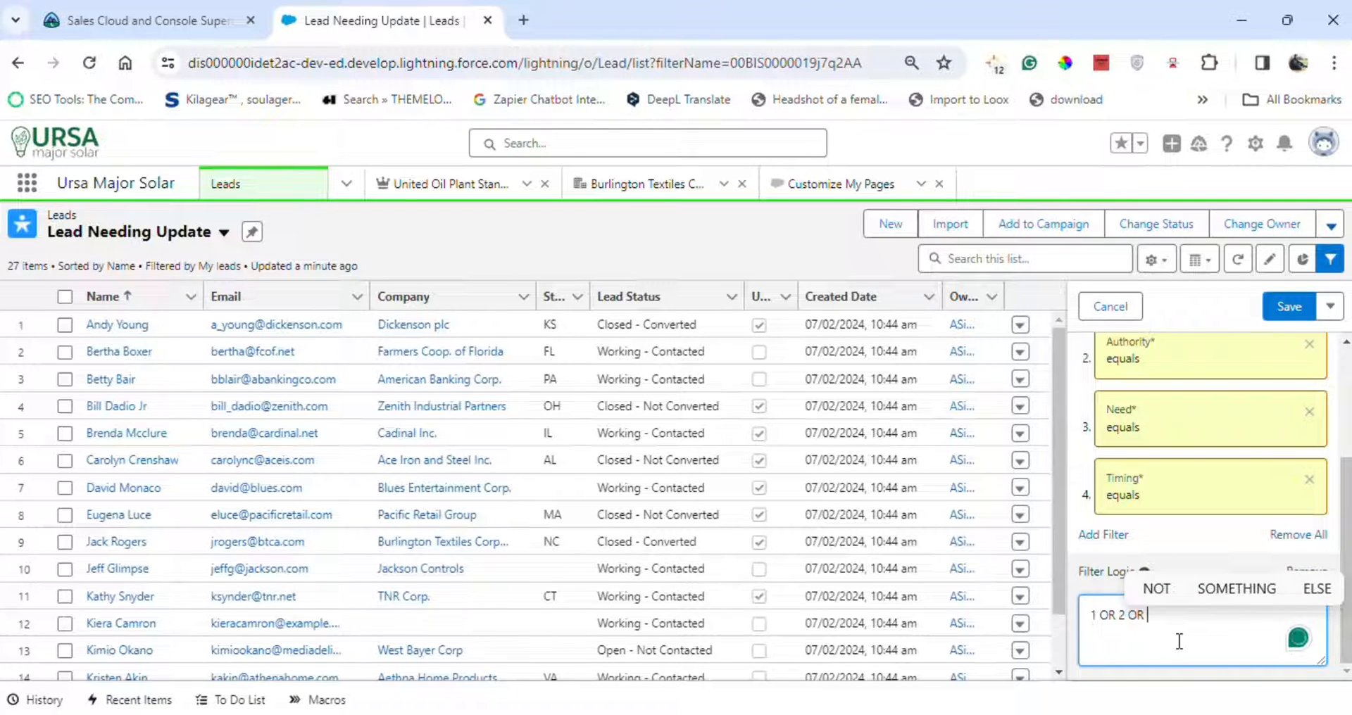
pyautogui.write('3')
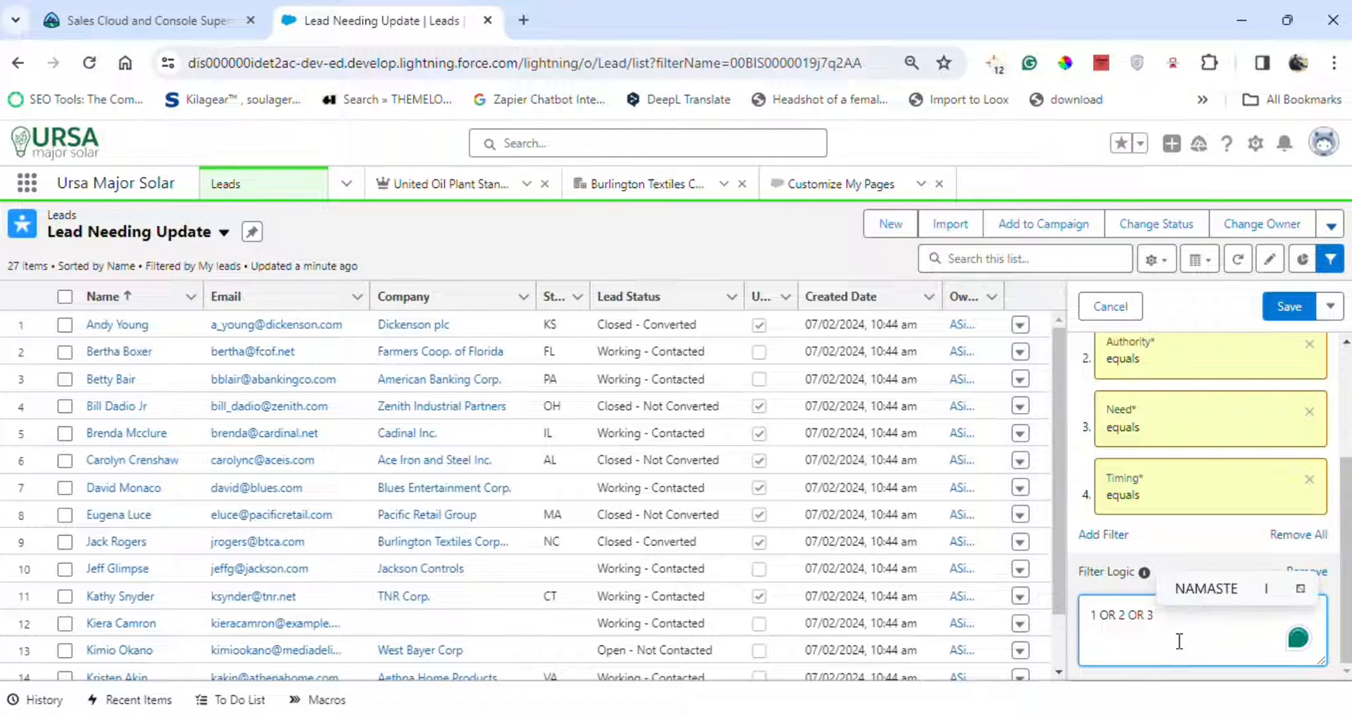
pyautogui.write(' P')
pyautogui.press('BackSpace')
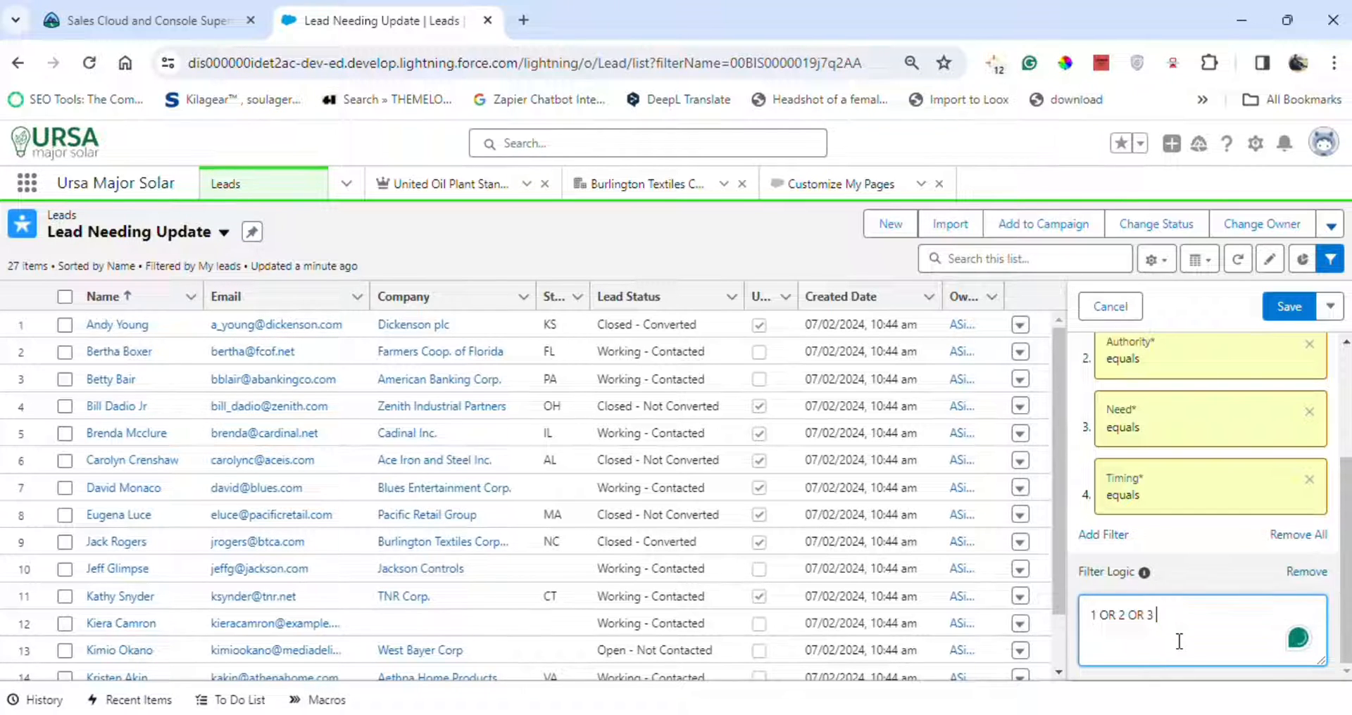
pyautogui.write('OR 4')
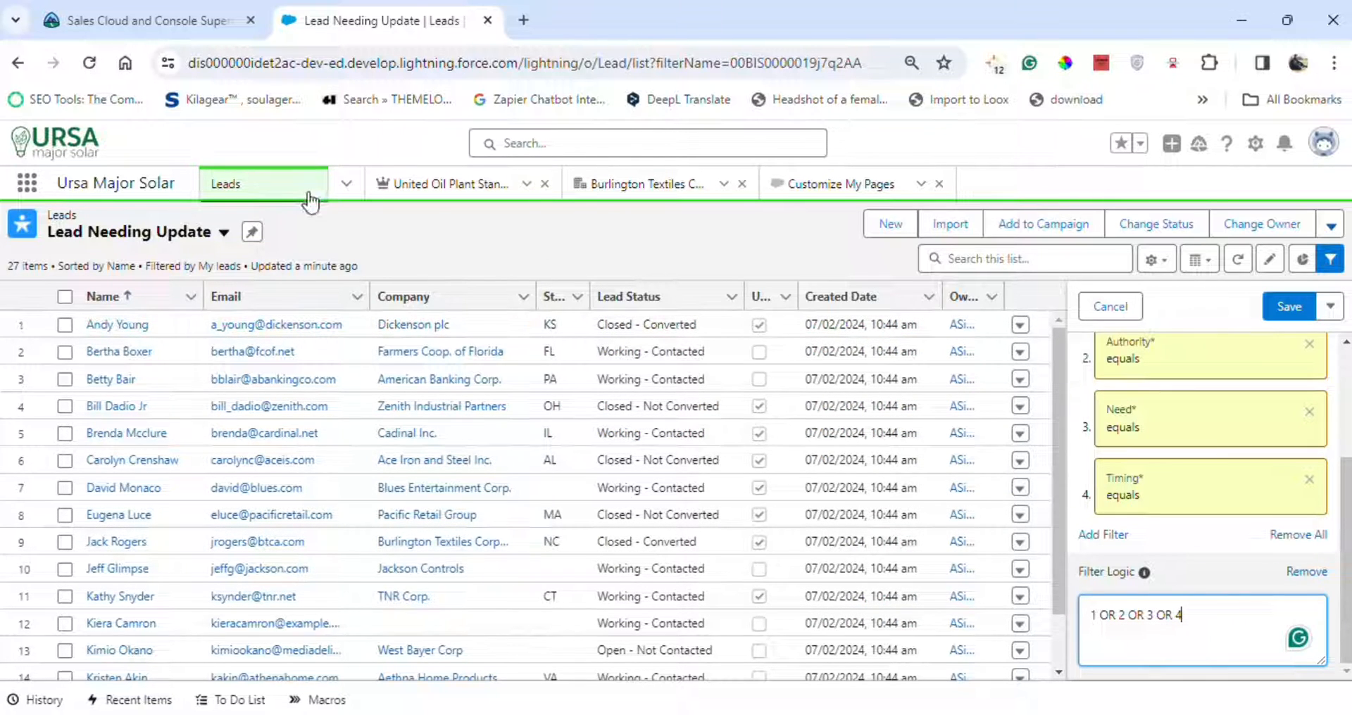
# Compare against the challenge instructions and save the list view filters.
pyautogui.click(138, 22)
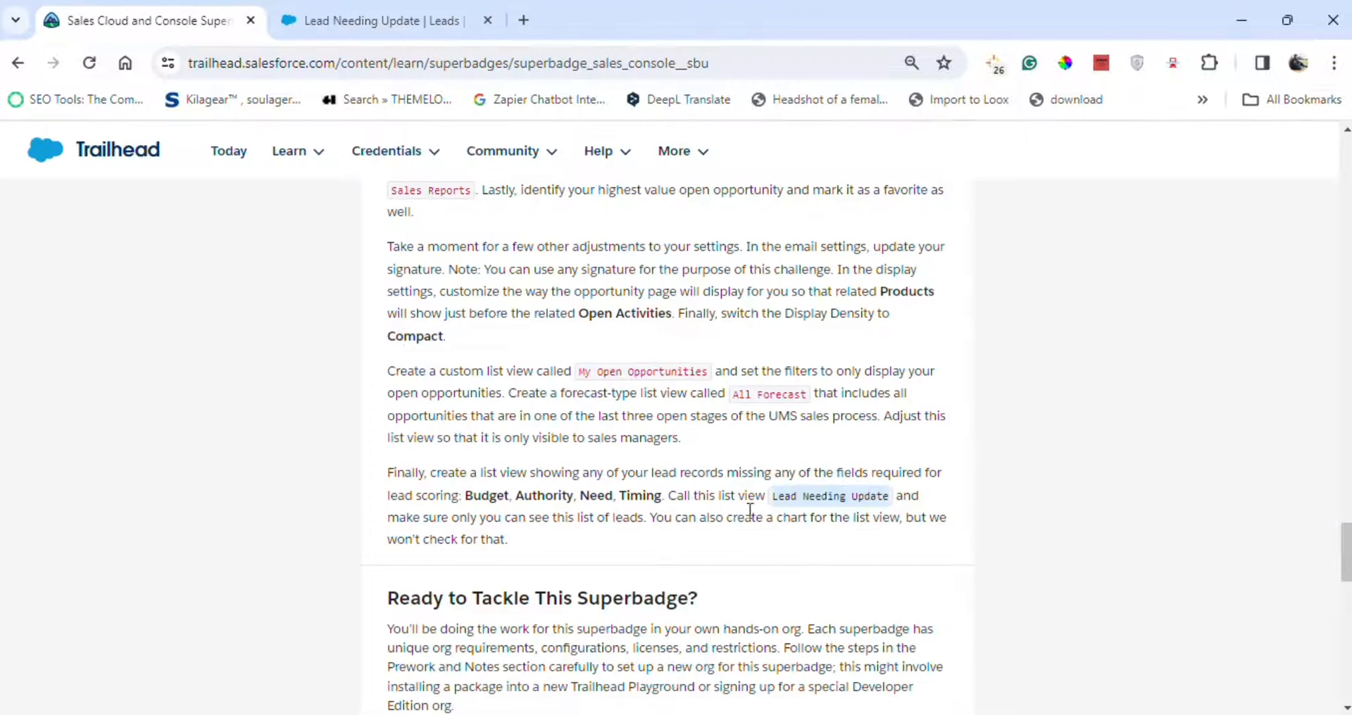
pyautogui.click(426, 19)
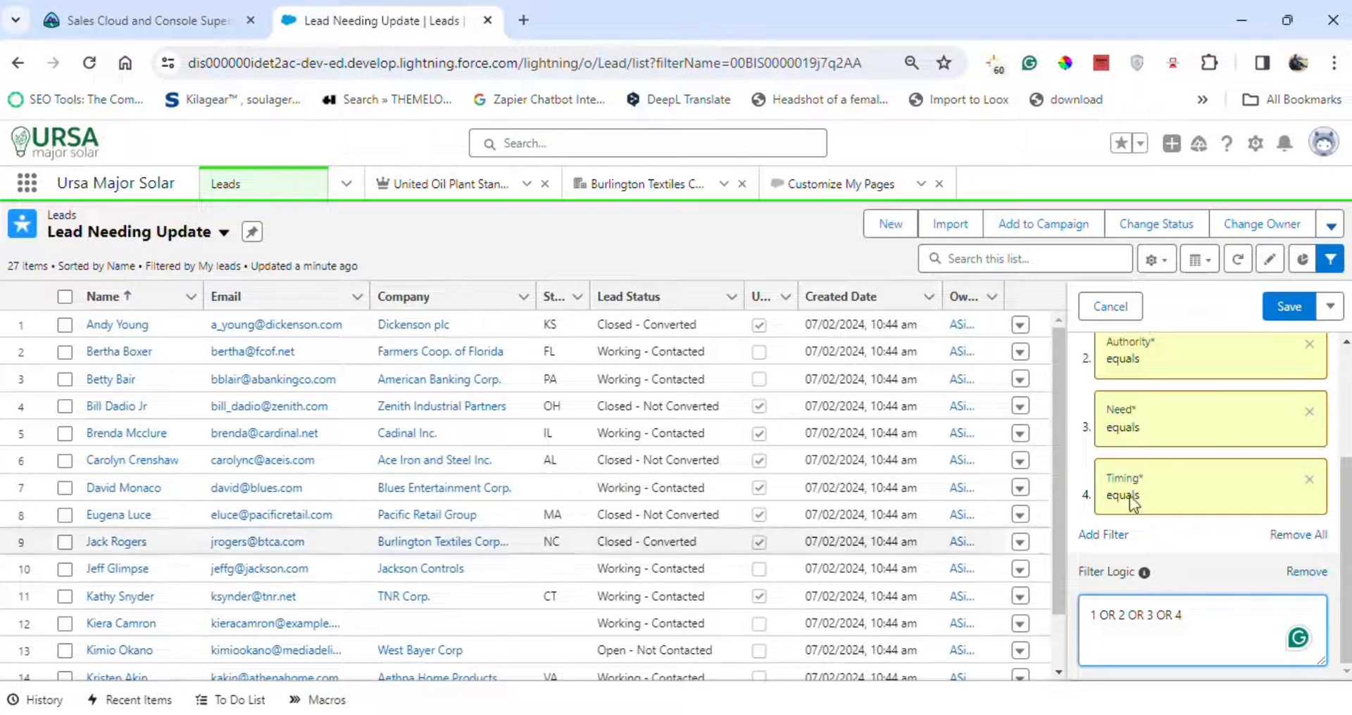
pyautogui.click(1290, 308)
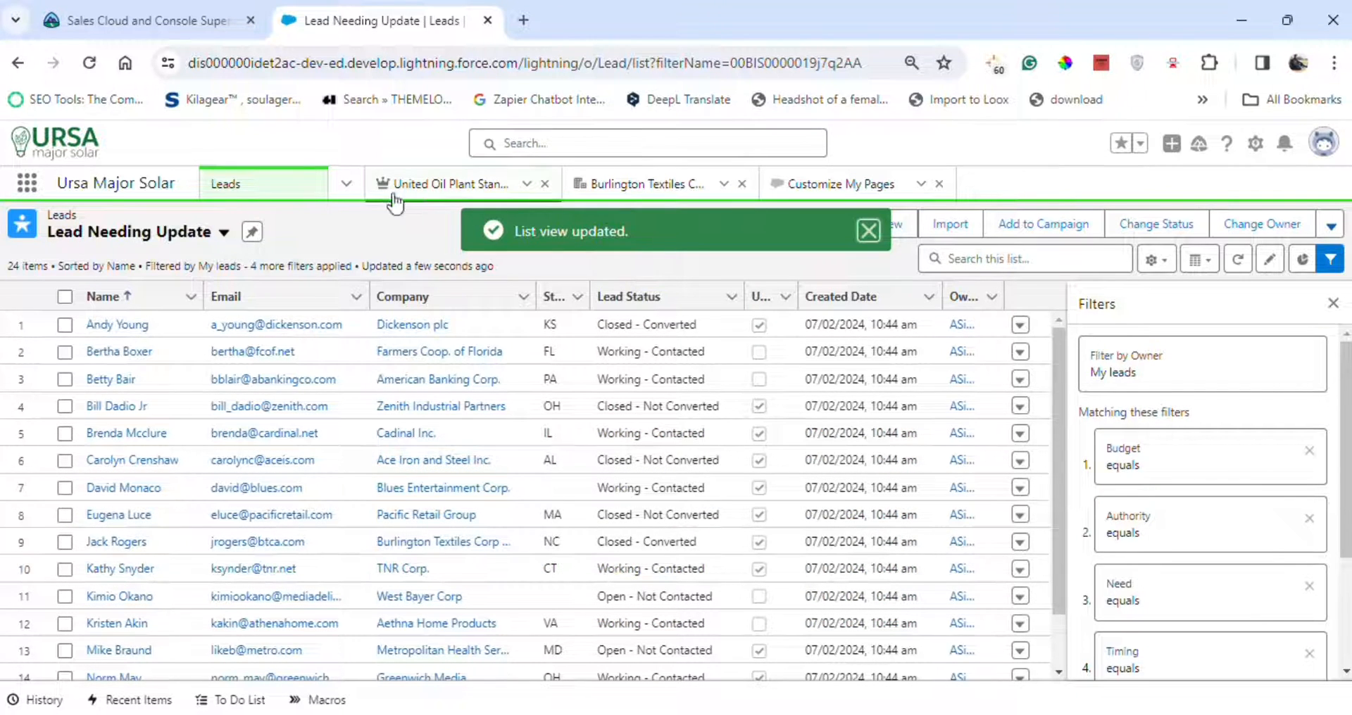
# Run Check Challenge for the Work with the Lightning User Interface challenge on Trailhead.
pyautogui.click(159, 20)
pyautogui.scroll(-10, 778, 537)
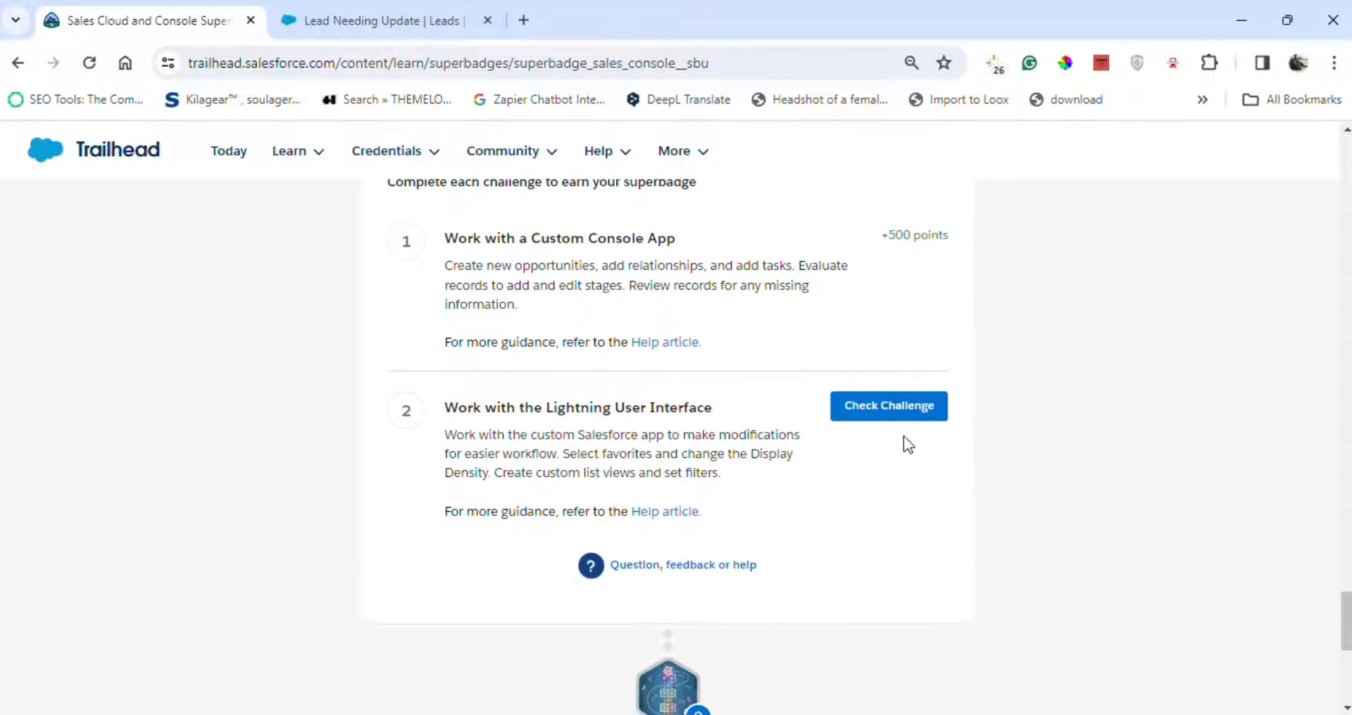
pyautogui.click(890, 405)
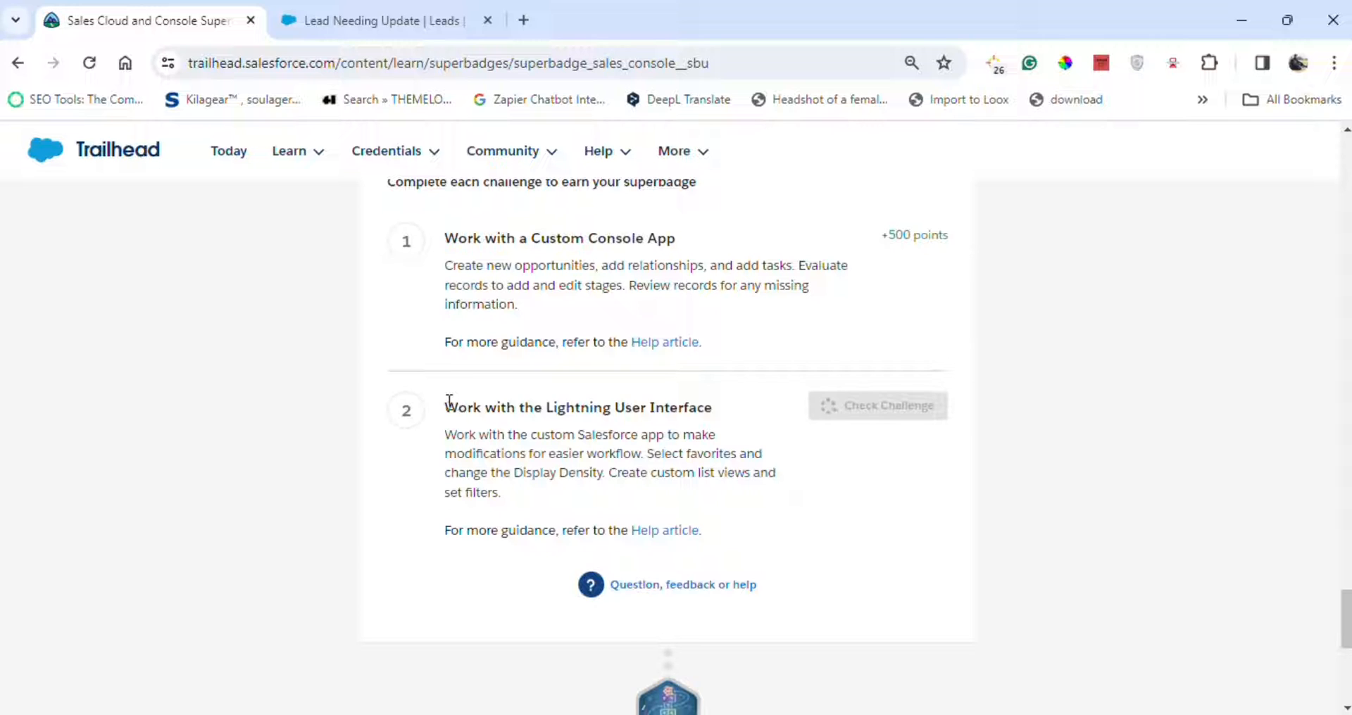
pyautogui.moveTo(450, 403); pyautogui.dragTo(722, 409)
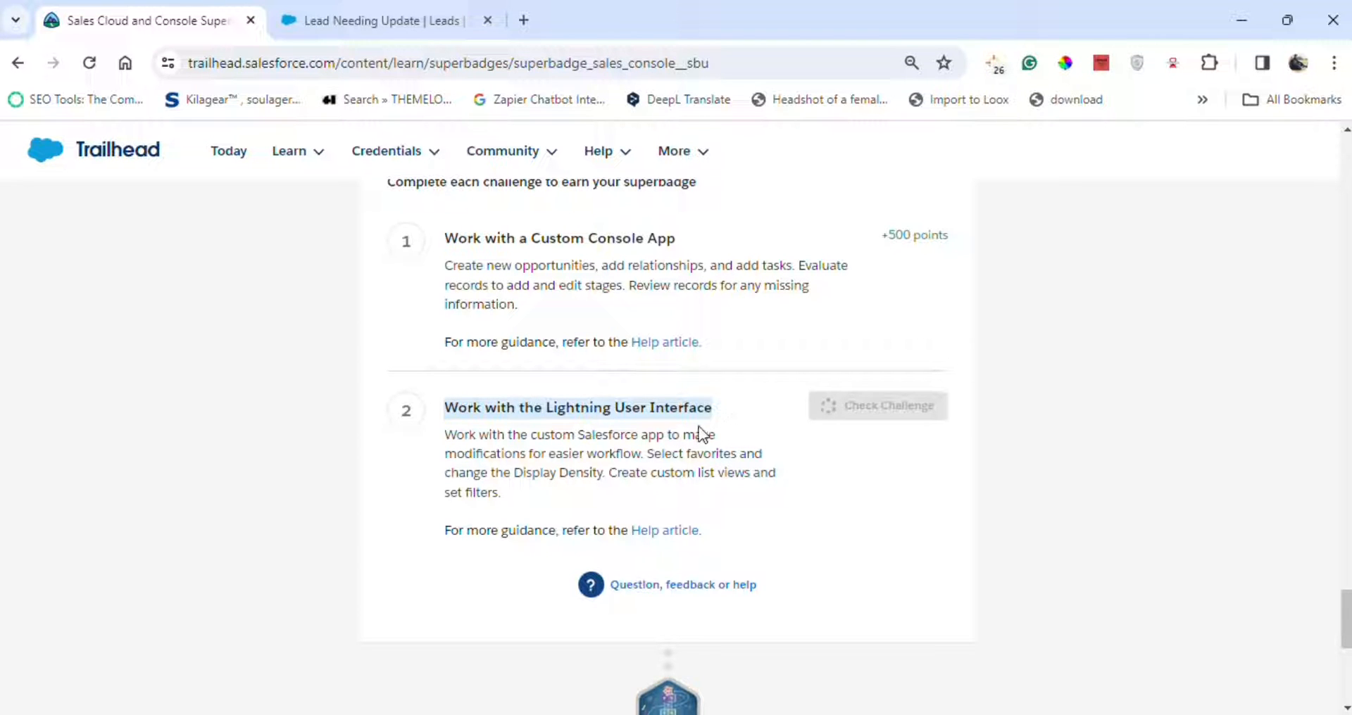